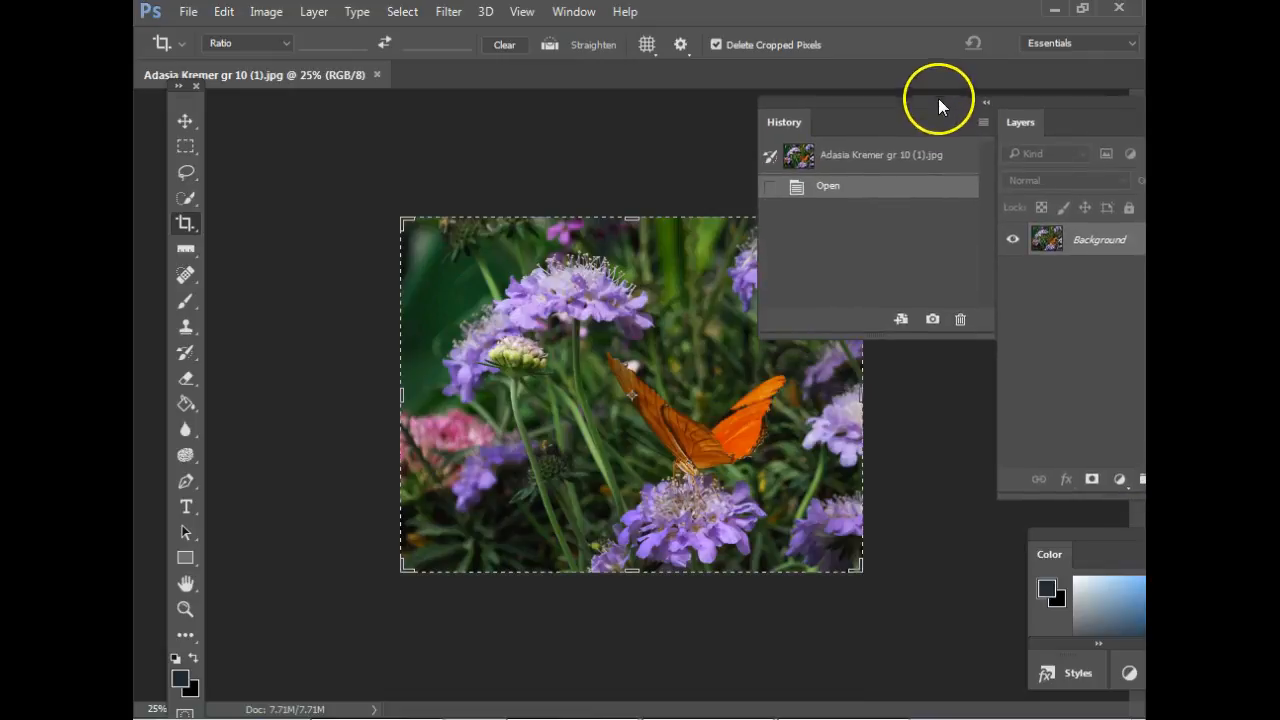
Float the butterfly photo in its own enlarged window and move the History and Layers panels clear of it.
drag(271, 76, 498, 106)
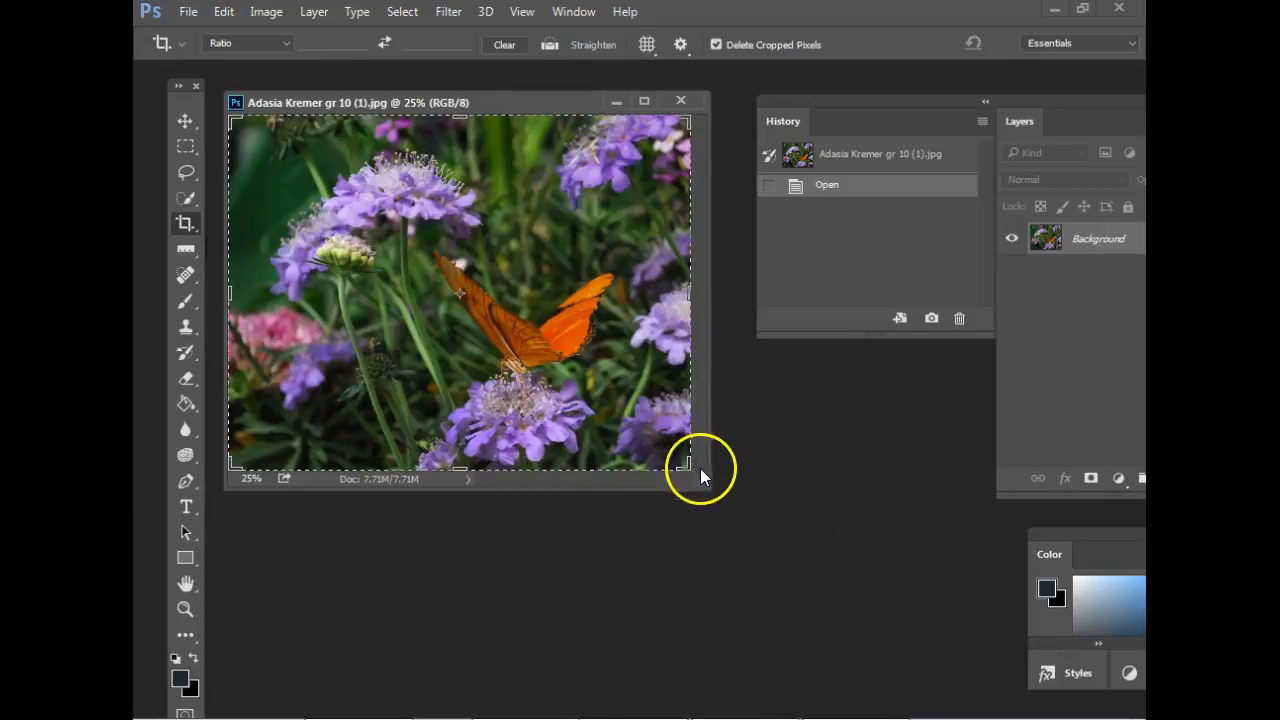
drag(703, 480, 834, 557)
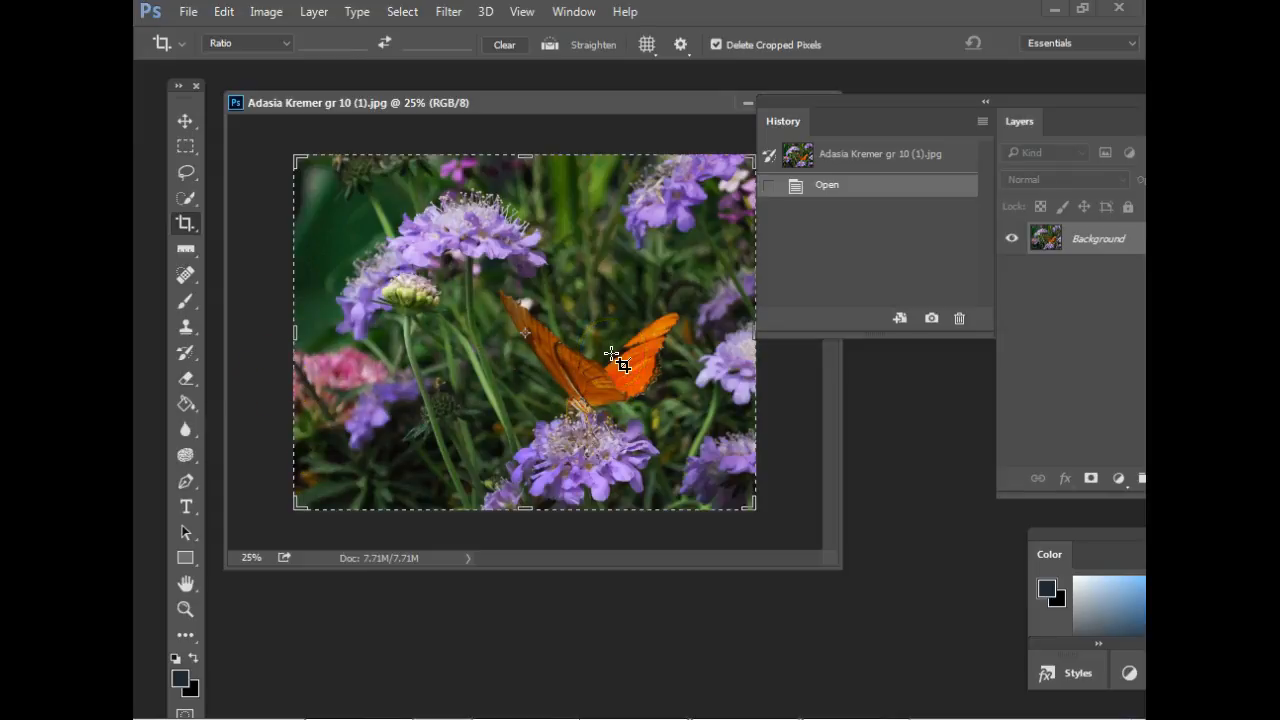
drag(914, 114, 978, 100)
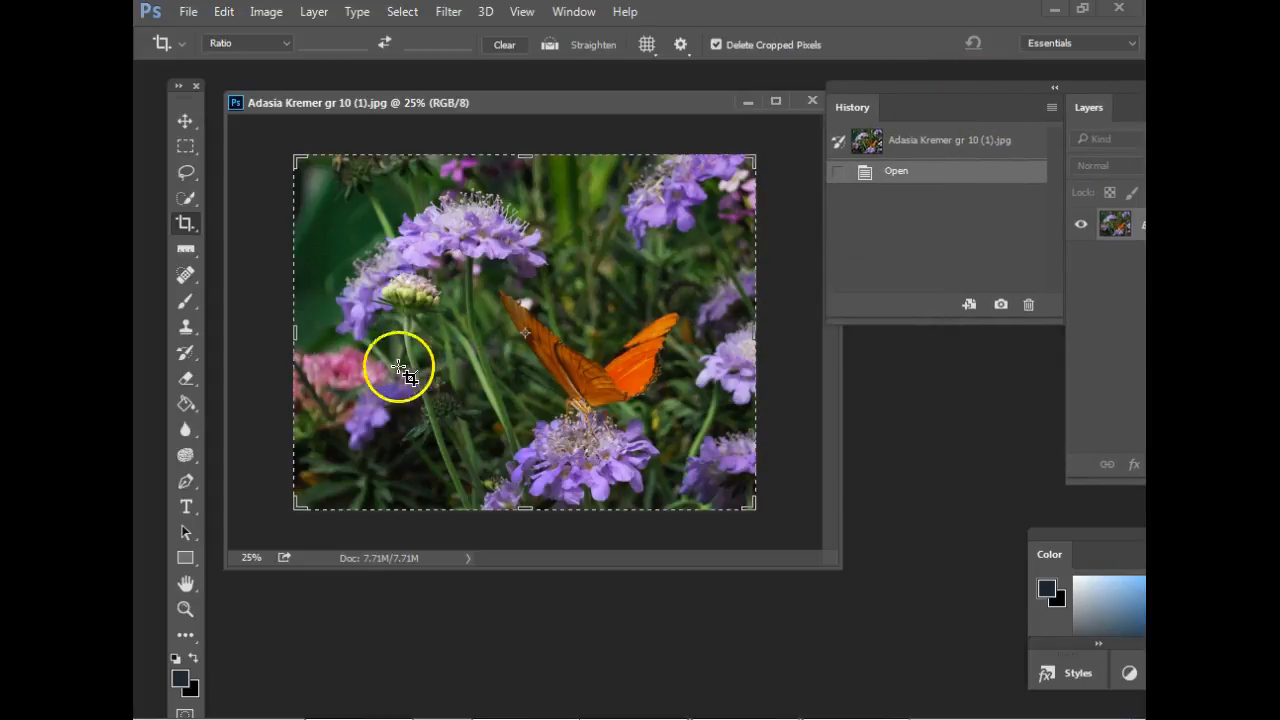
Activate the Sponge tool from the Dodge and Burn tool group for toning down the pink flower.
click(185, 120)
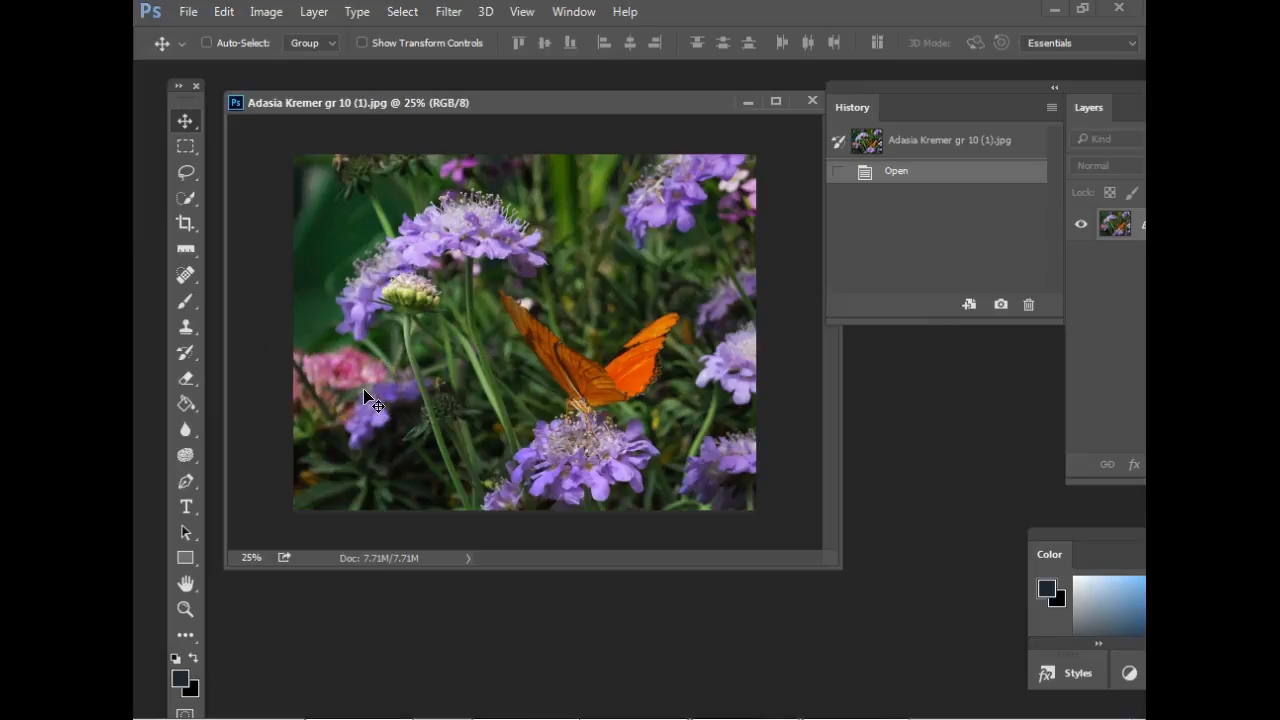
click(376, 381)
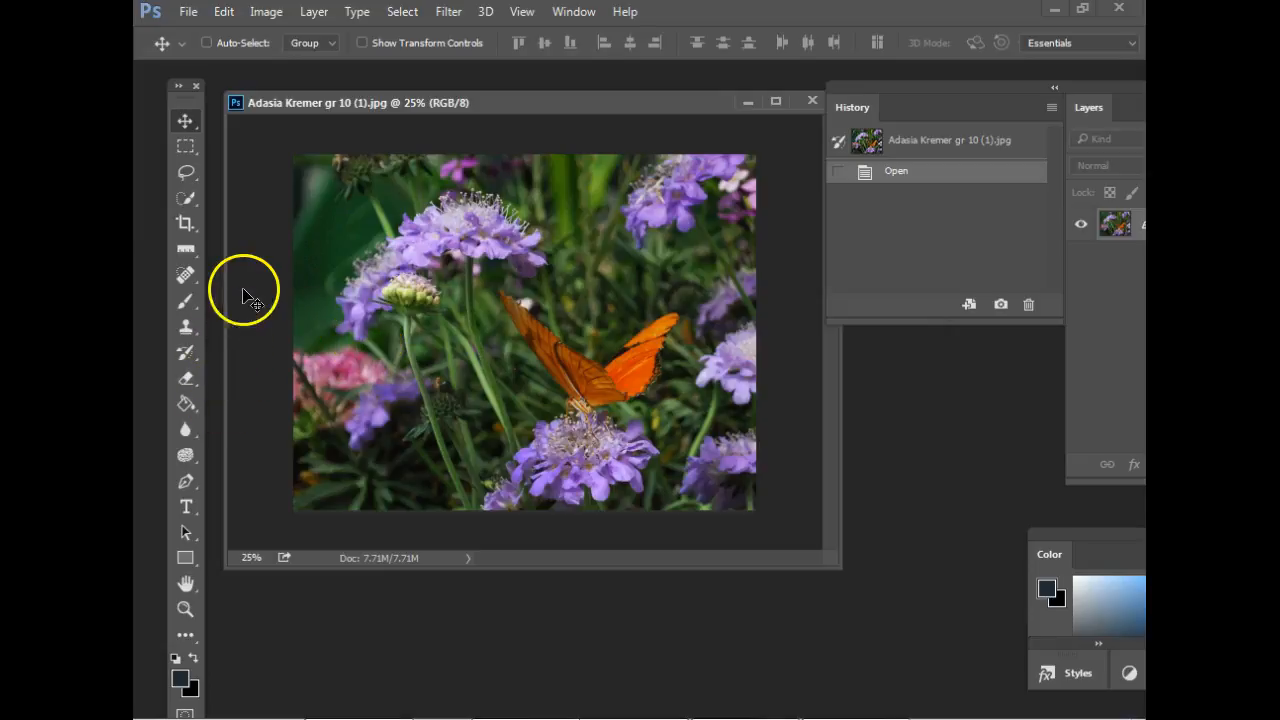
click(191, 455)
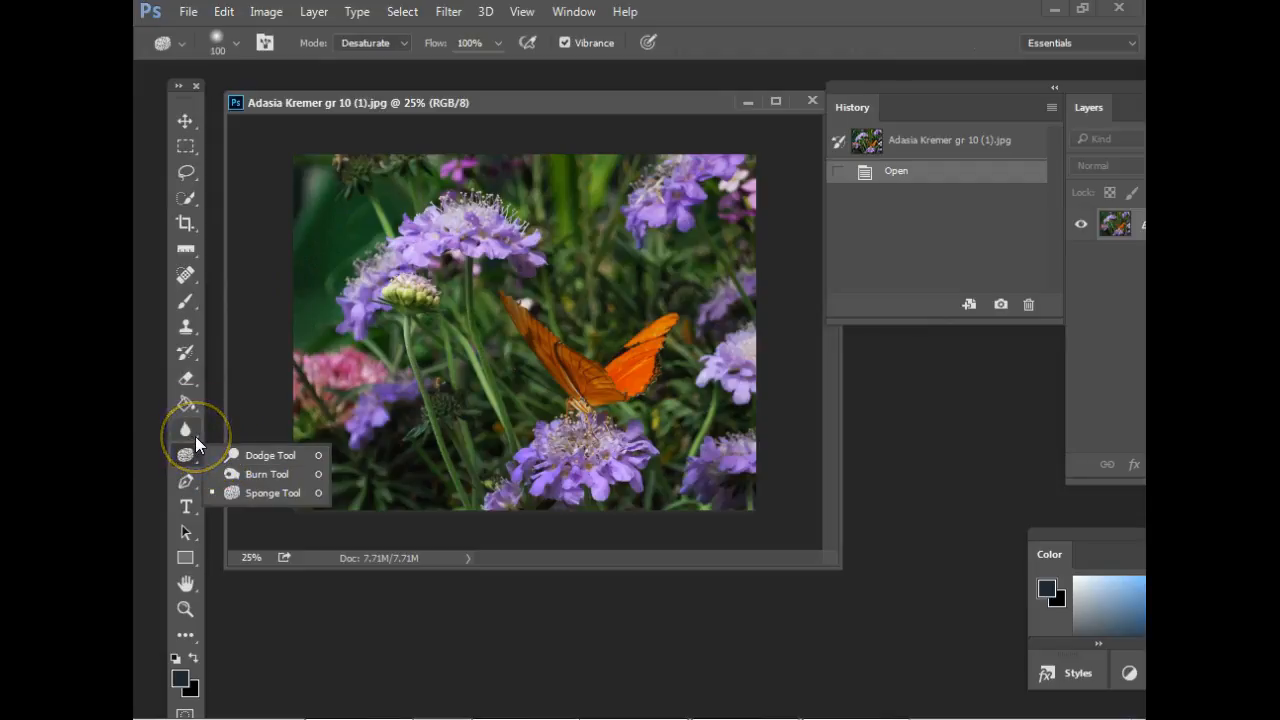
click(189, 461)
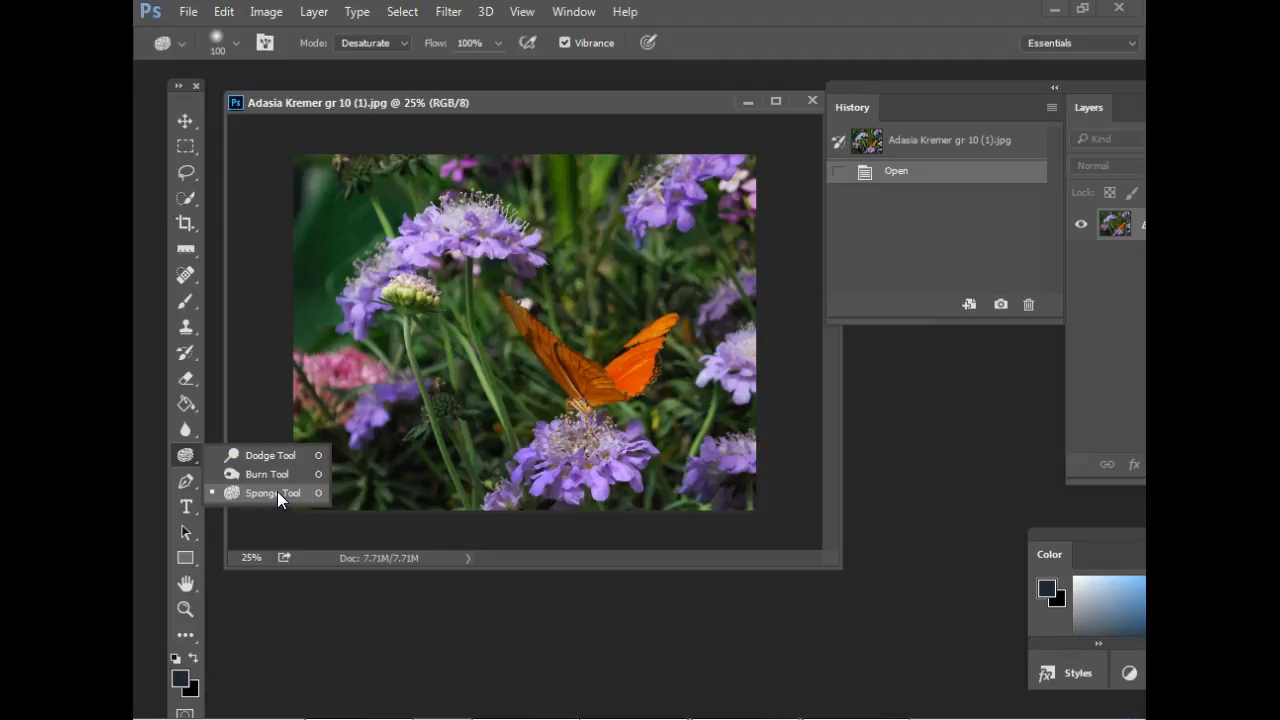
click(277, 491)
drag(295, 440, 344, 378)
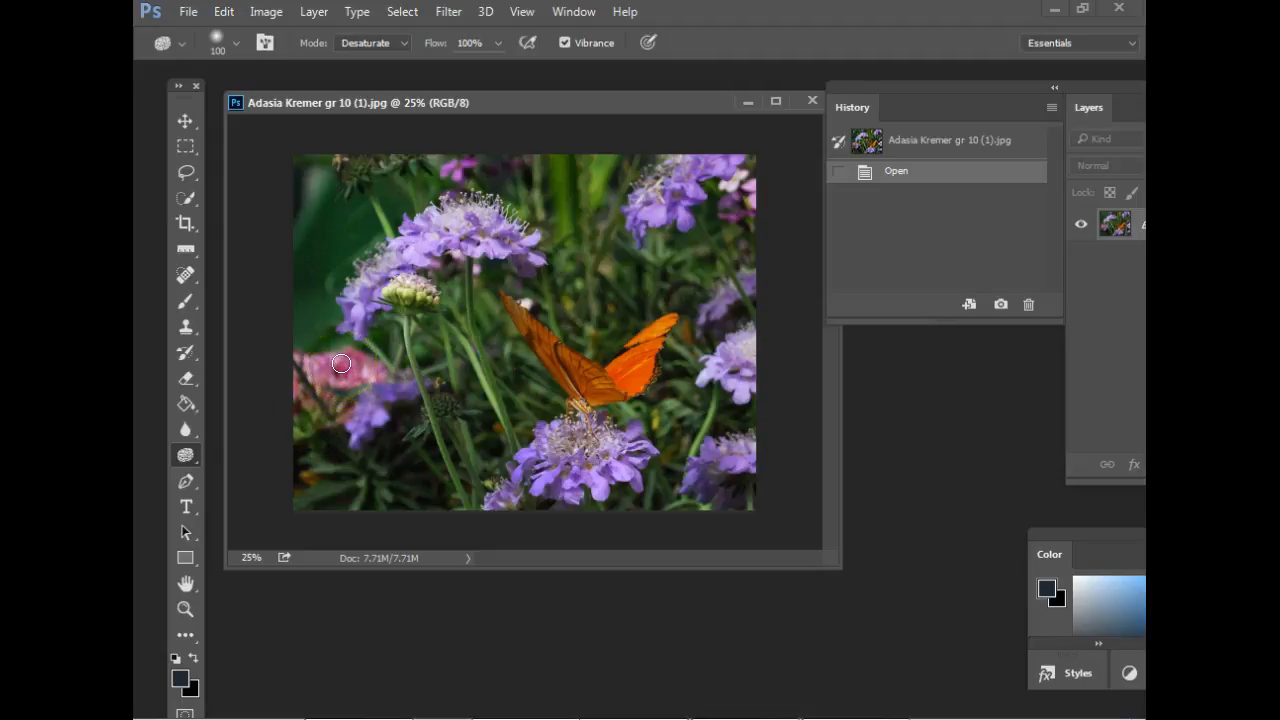
mouse_move(351, 365)
mouse_down()
mouse_move(360, 395)
mouse_move(327, 350)
mouse_move(346, 338)
mouse_move(348, 363)
mouse_move(417, 370)
mouse_move(308, 373)
mouse_move(328, 344)
mouse_up()
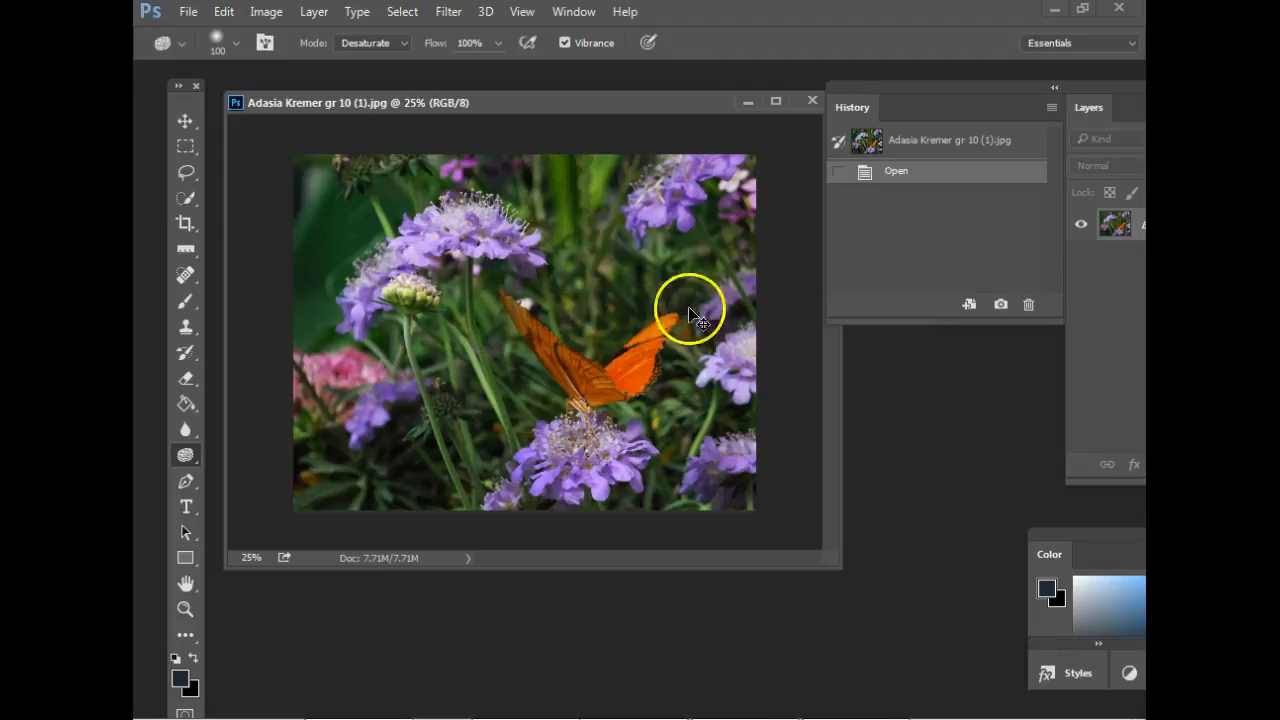
Desaturate the main petals of the pink flower using the Sponge tool with a brush size of 80.
key(ctrl+plus)
key(ctrl+plus)
key(ctrl+plus)
key(ctrl+plus)
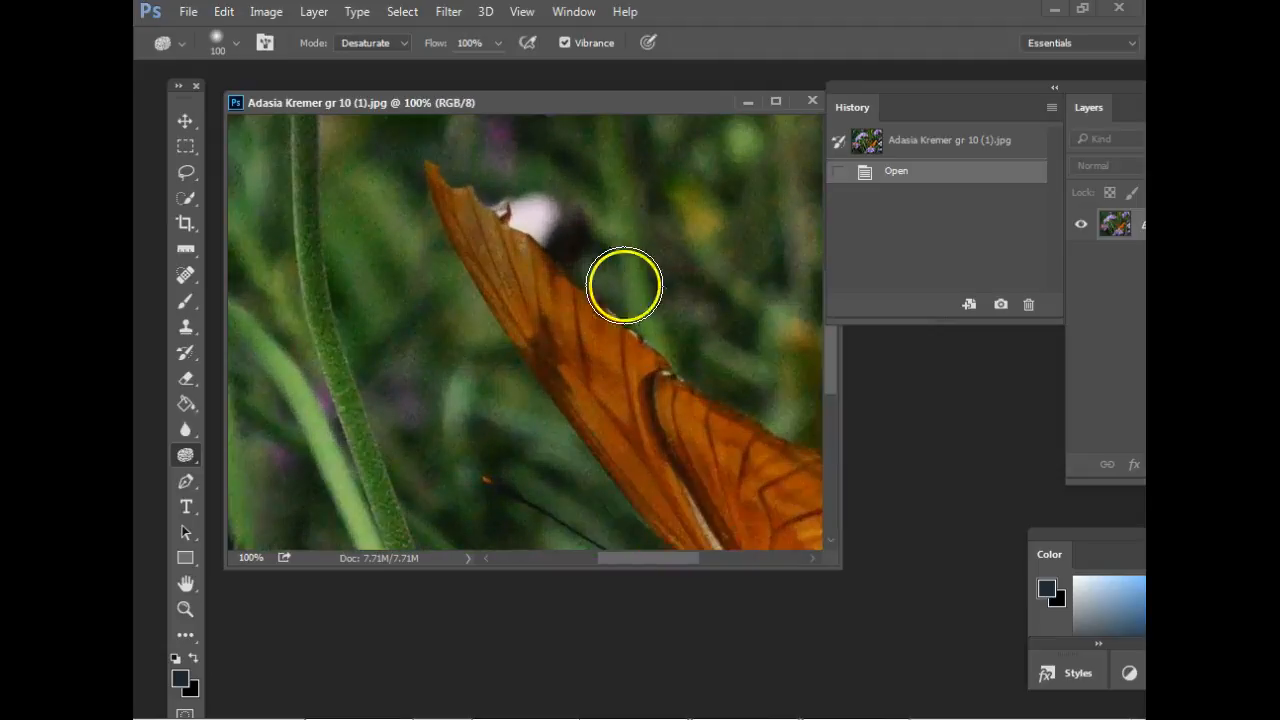
key(space)
mouse_move(411, 337)
mouse_down()
mouse_move(629, 294)
mouse_move(569, 271)
mouse_move(760, 224)
mouse_up()
drag(711, 342, 757, 334)
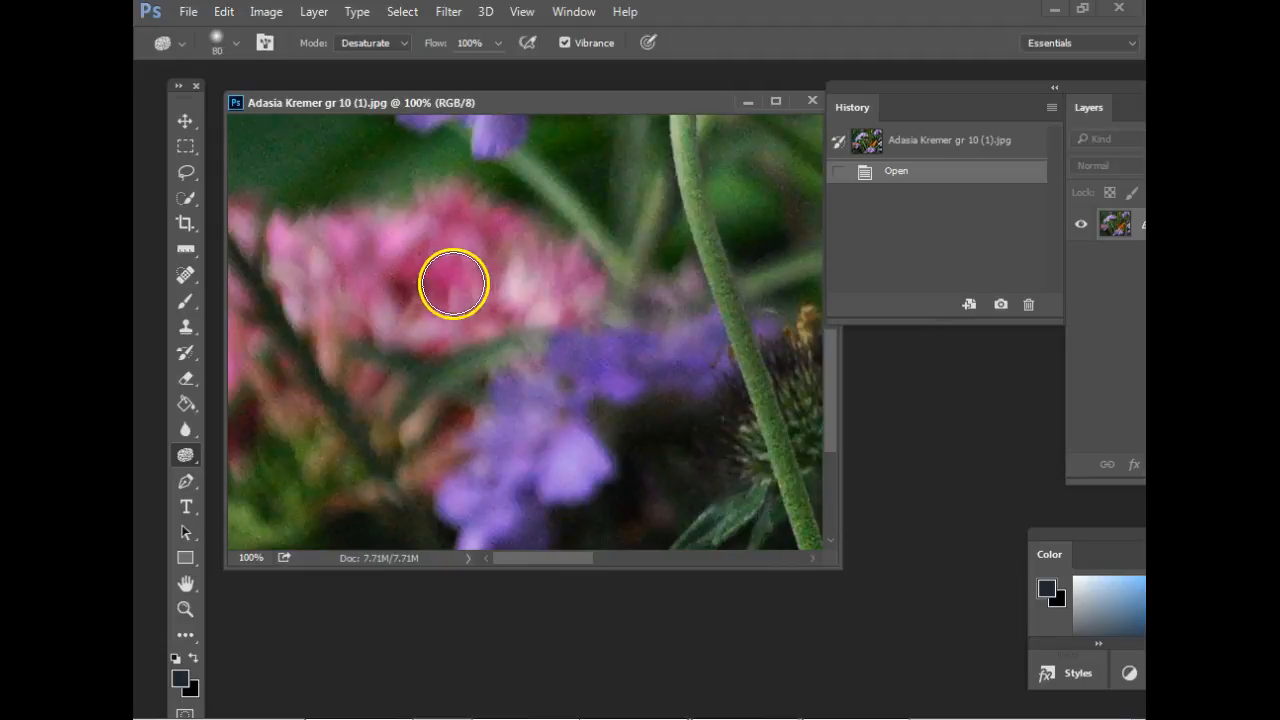
drag(406, 270, 435, 231)
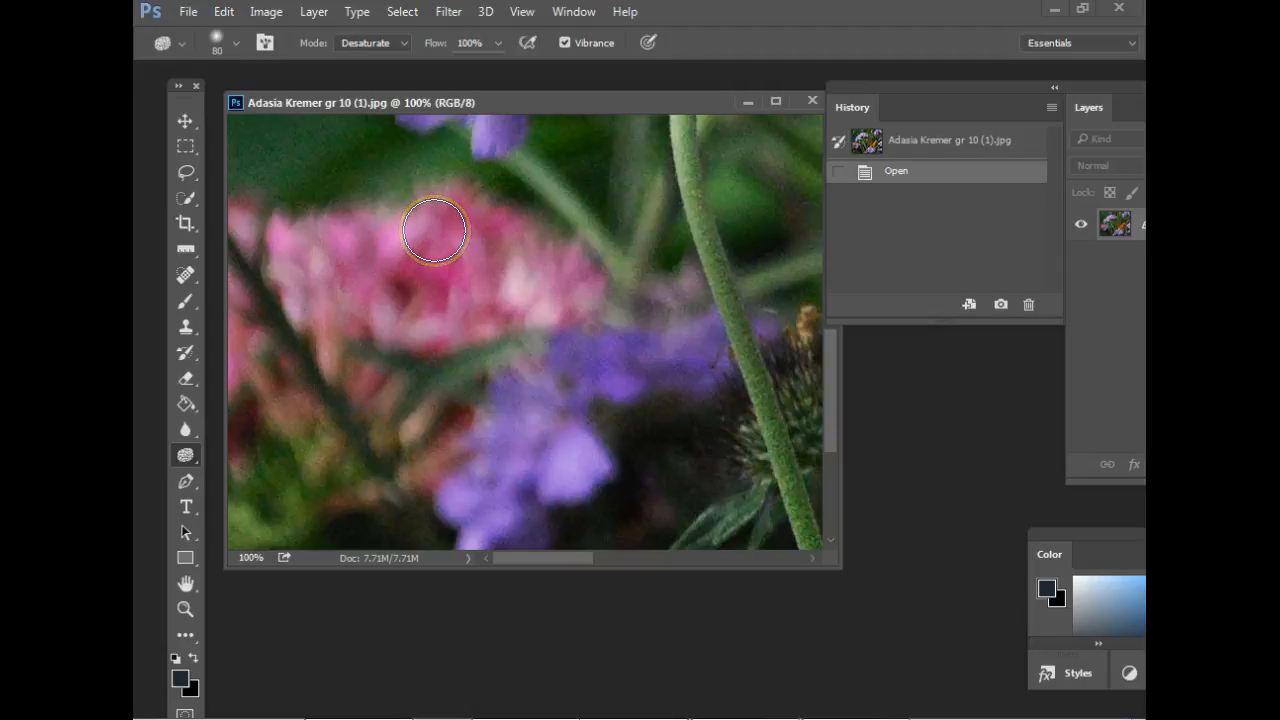
mouse_move(553, 240)
mouse_down()
mouse_move(526, 225)
mouse_move(286, 237)
mouse_move(542, 248)
mouse_move(350, 249)
mouse_move(514, 262)
mouse_move(340, 309)
mouse_move(560, 272)
mouse_move(261, 420)
mouse_move(558, 325)
mouse_move(337, 390)
mouse_move(554, 332)
mouse_move(621, 333)
mouse_move(561, 349)
mouse_move(634, 293)
mouse_move(524, 305)
mouse_move(498, 219)
mouse_move(268, 195)
mouse_move(500, 239)
mouse_up()
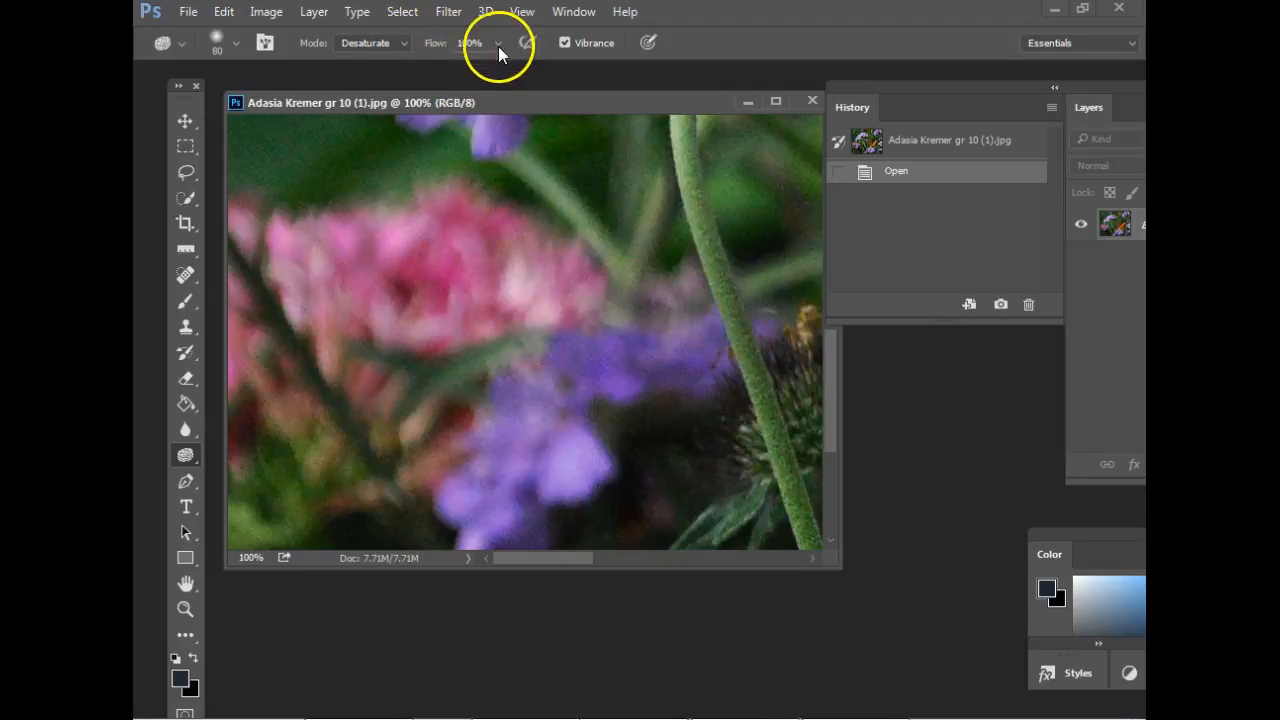
mouse_move(476, 157)
mouse_down()
mouse_move(528, 285)
mouse_move(586, 299)
mouse_move(603, 268)
mouse_move(572, 292)
mouse_move(490, 234)
mouse_move(422, 227)
mouse_move(266, 234)
mouse_move(502, 265)
mouse_move(271, 295)
mouse_move(541, 277)
mouse_move(276, 313)
mouse_move(400, 305)
mouse_move(435, 327)
mouse_move(539, 282)
mouse_move(624, 268)
mouse_move(489, 299)
mouse_move(497, 253)
mouse_up()
mouse_move(497, 253)
mouse_down()
mouse_move(425, 216)
mouse_move(319, 240)
mouse_up()
Desaturate the remaining pink petals along the photo's left edge with the Sponge tool.
drag(227, 220, 242, 338)
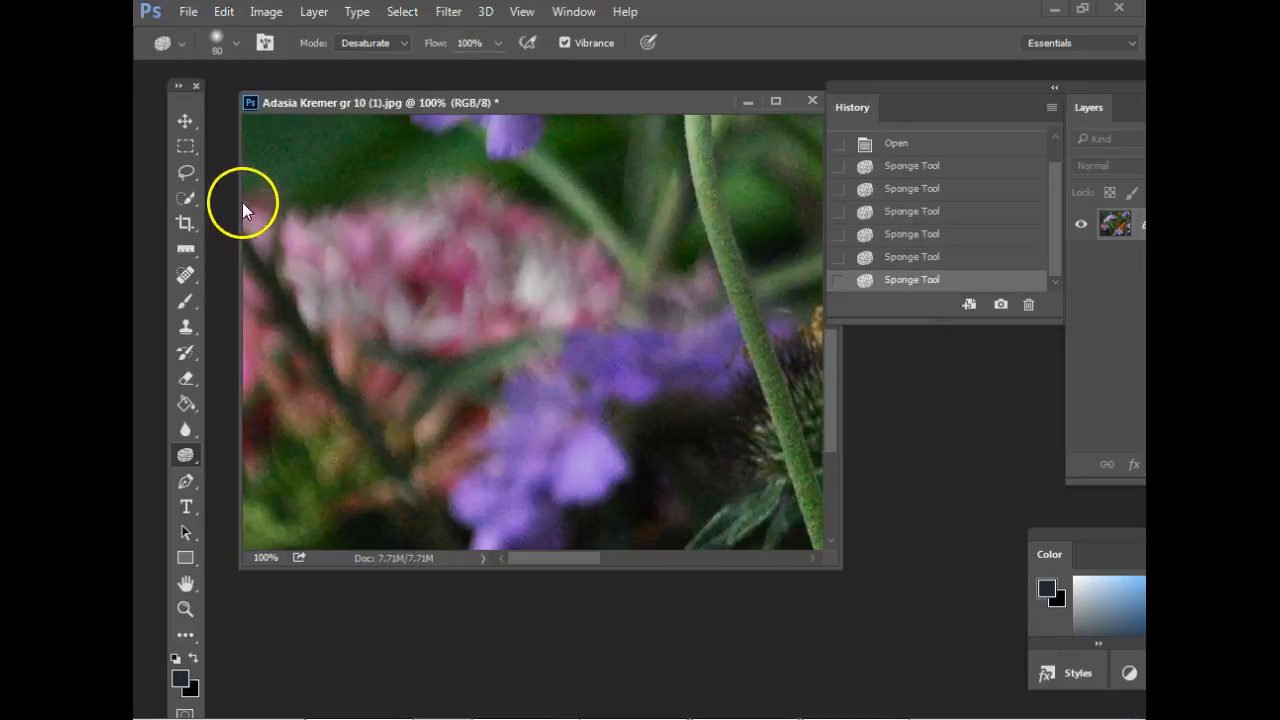
drag(249, 234, 245, 376)
mouse_move(261, 329)
mouse_down()
mouse_move(262, 396)
mouse_move(249, 191)
mouse_move(252, 216)
mouse_move(384, 261)
mouse_move(447, 265)
mouse_move(426, 293)
mouse_move(470, 296)
mouse_move(470, 270)
mouse_move(529, 236)
mouse_move(487, 212)
mouse_move(607, 264)
mouse_move(602, 314)
mouse_move(518, 314)
mouse_move(428, 345)
mouse_move(454, 261)
mouse_move(396, 277)
mouse_move(342, 241)
mouse_move(311, 250)
mouse_move(249, 216)
mouse_move(317, 308)
mouse_move(248, 435)
mouse_move(258, 456)
mouse_move(288, 420)
mouse_move(544, 416)
mouse_move(462, 415)
mouse_move(456, 461)
mouse_move(398, 377)
mouse_move(286, 394)
mouse_up()
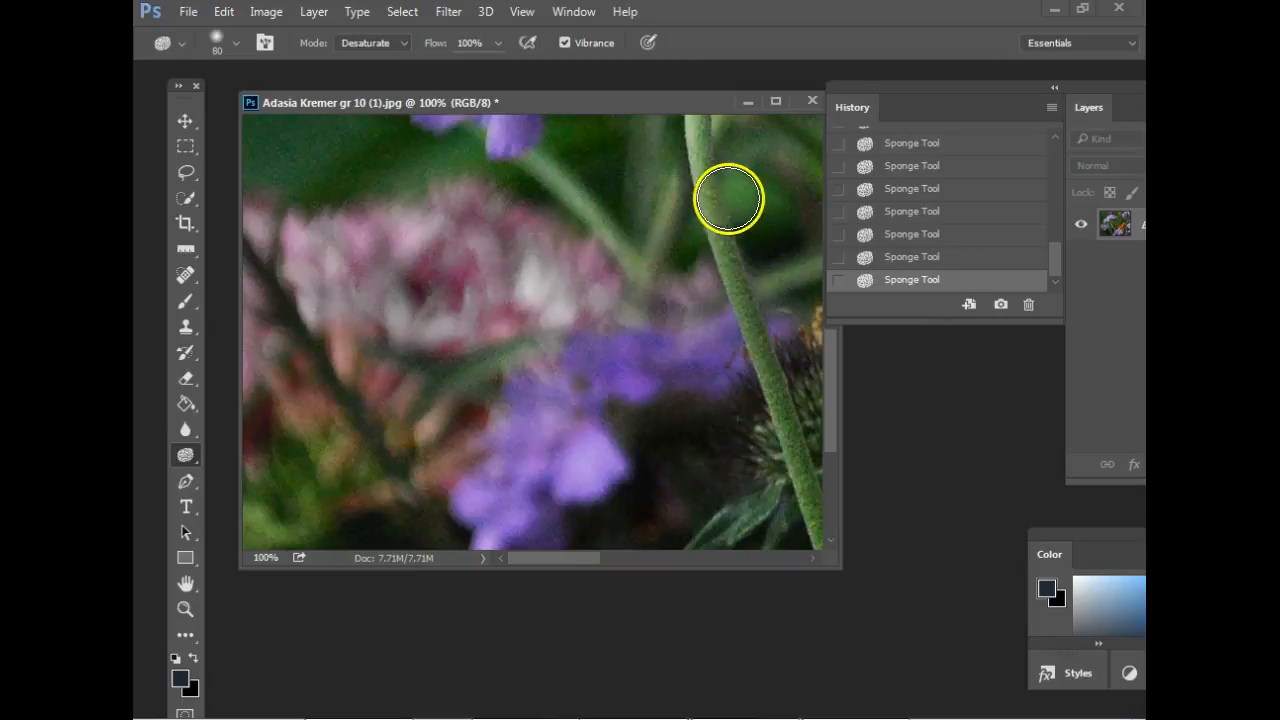
Compare the butterfly photo's originally opened history state with its last Sponge tool state, ending on the desaturated version.
scroll(730, 207, down, 3)
scroll(730, 207, down, 1)
click(999, 305)
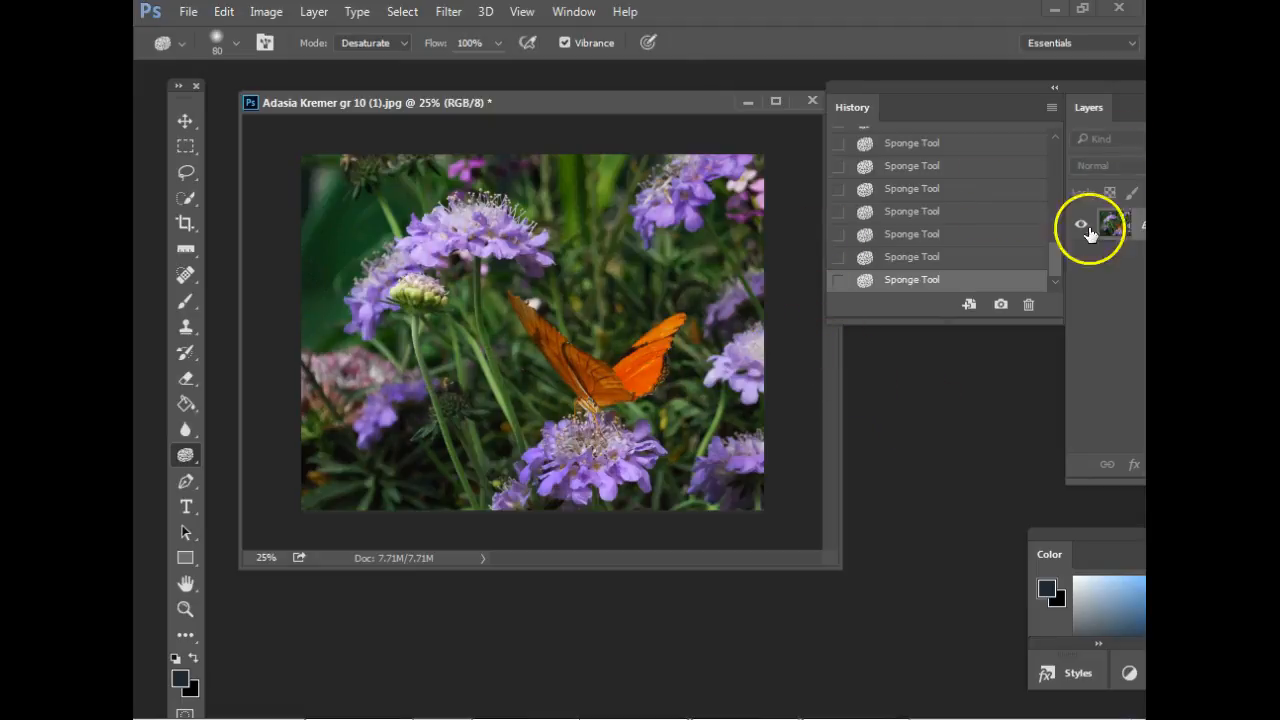
drag(1056, 258, 1054, 141)
click(975, 175)
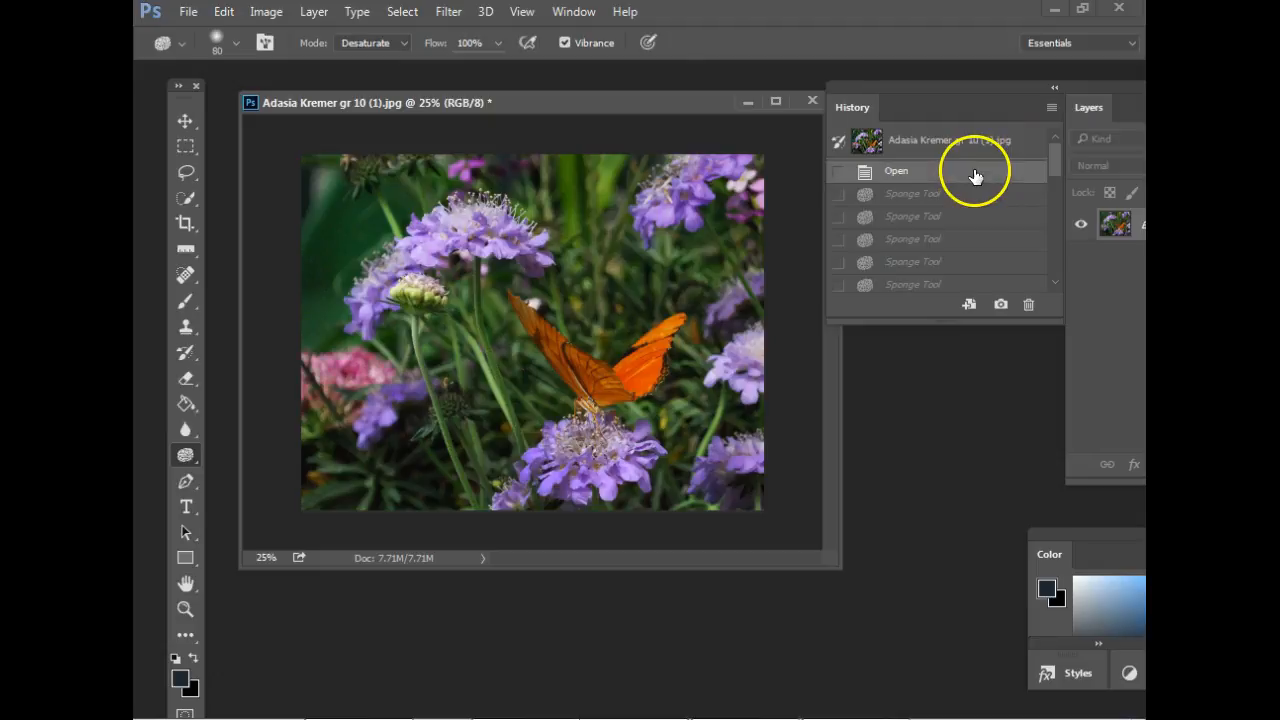
drag(1057, 168, 1045, 275)
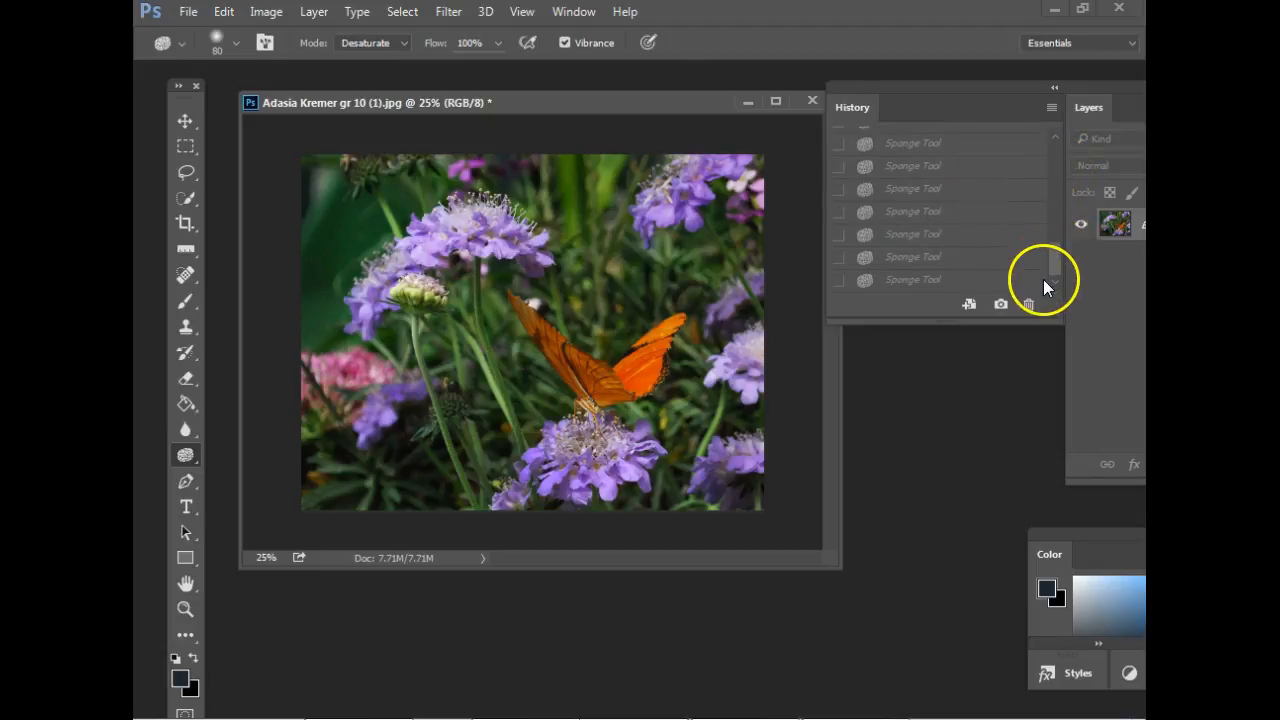
click(939, 281)
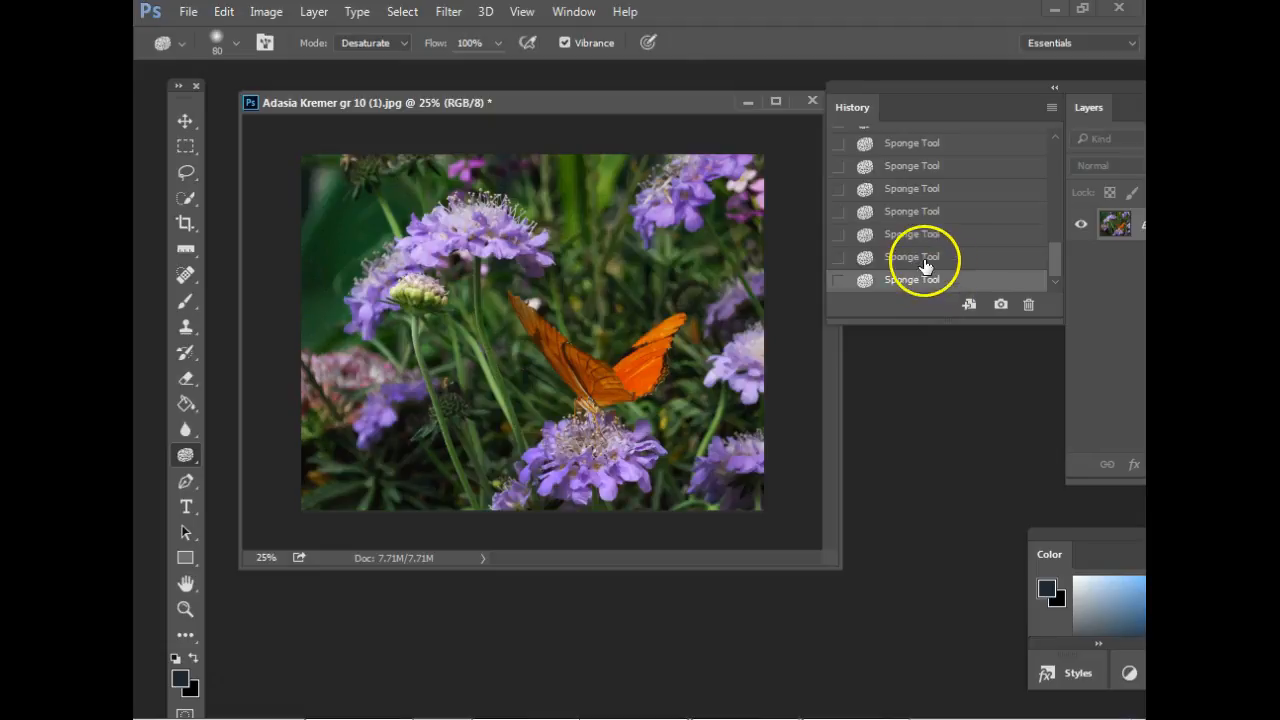
Open IMG_5421.JPG, separate it into its own window and minimize the butterfly photo's window.
click(188, 12)
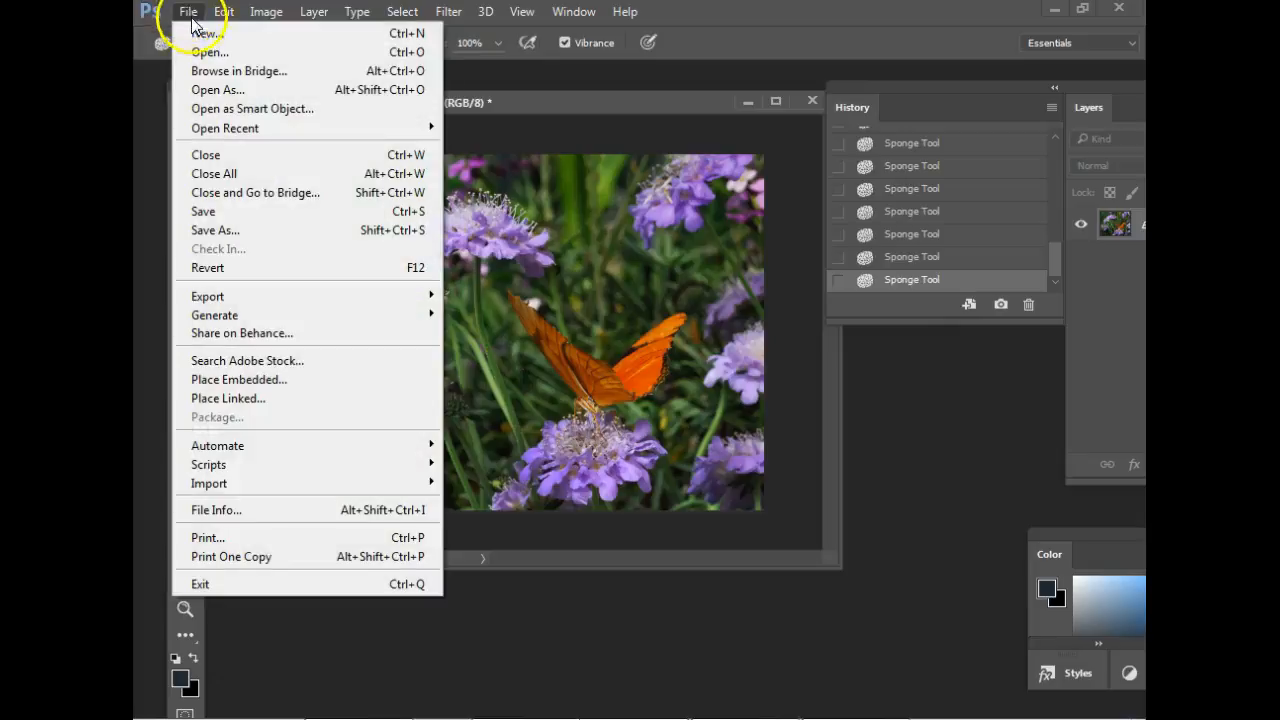
click(200, 48)
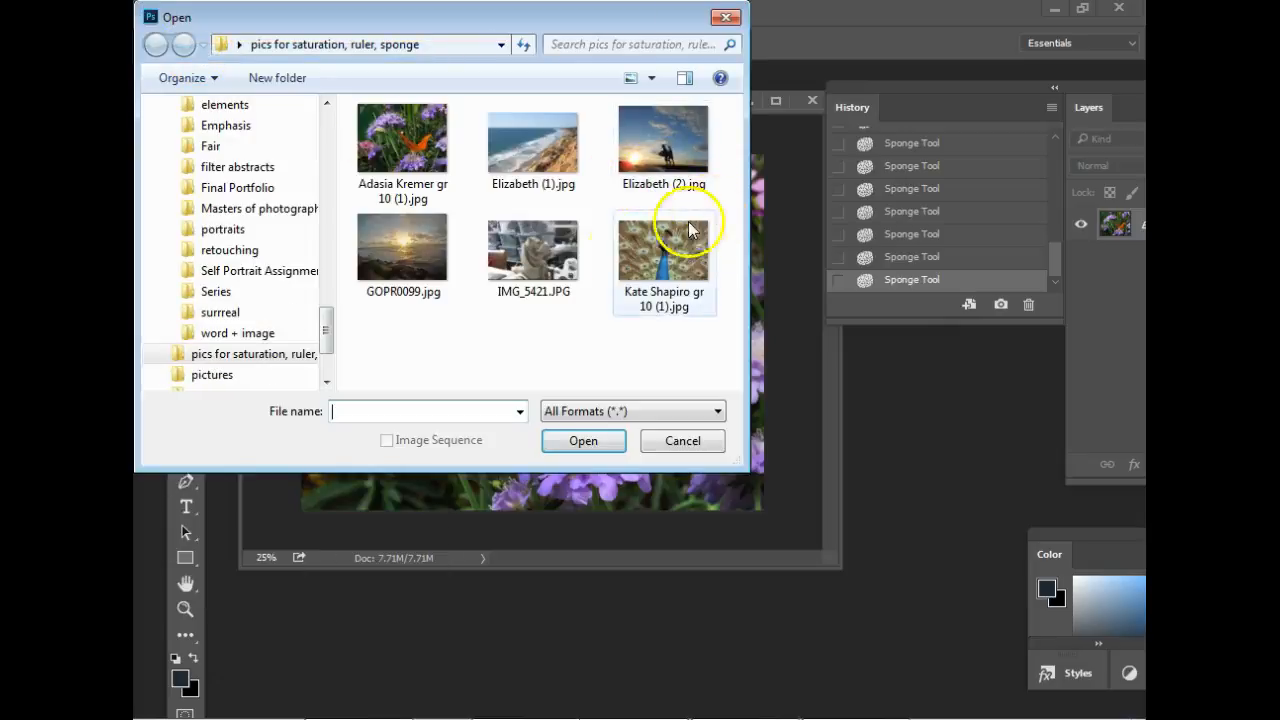
double_click(514, 265)
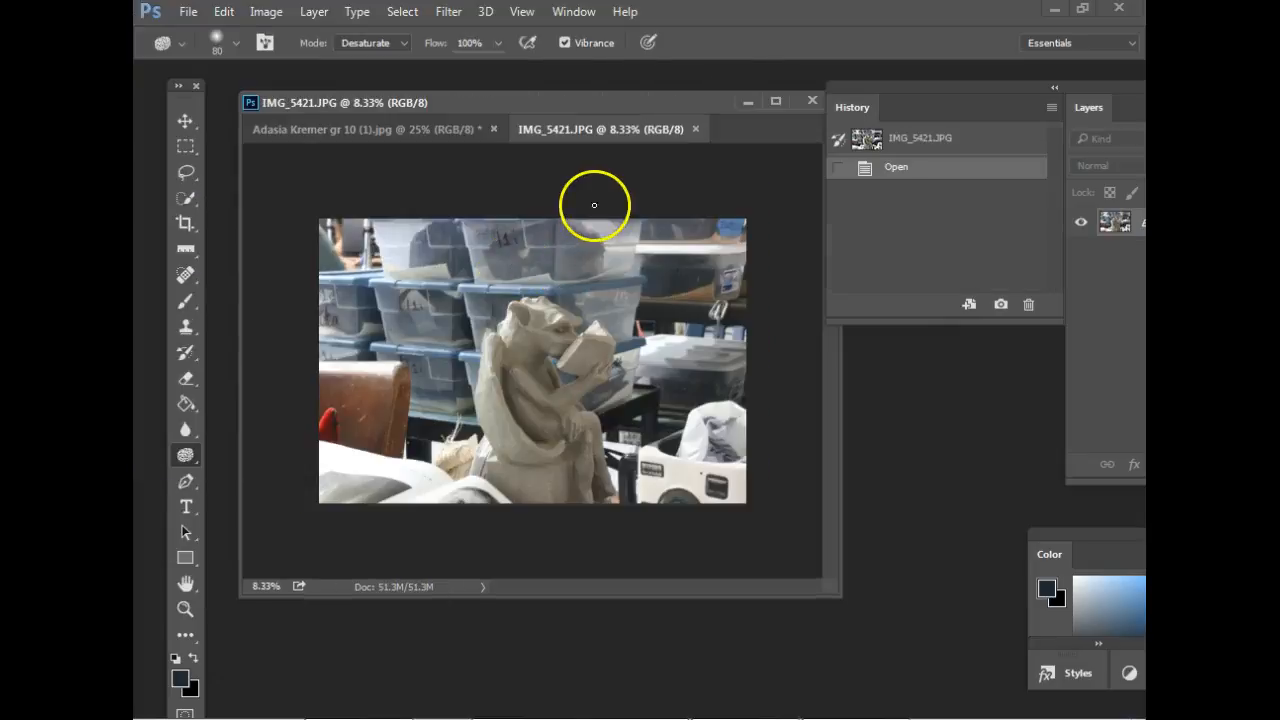
drag(642, 133, 570, 177)
click(746, 103)
drag(741, 178, 600, 85)
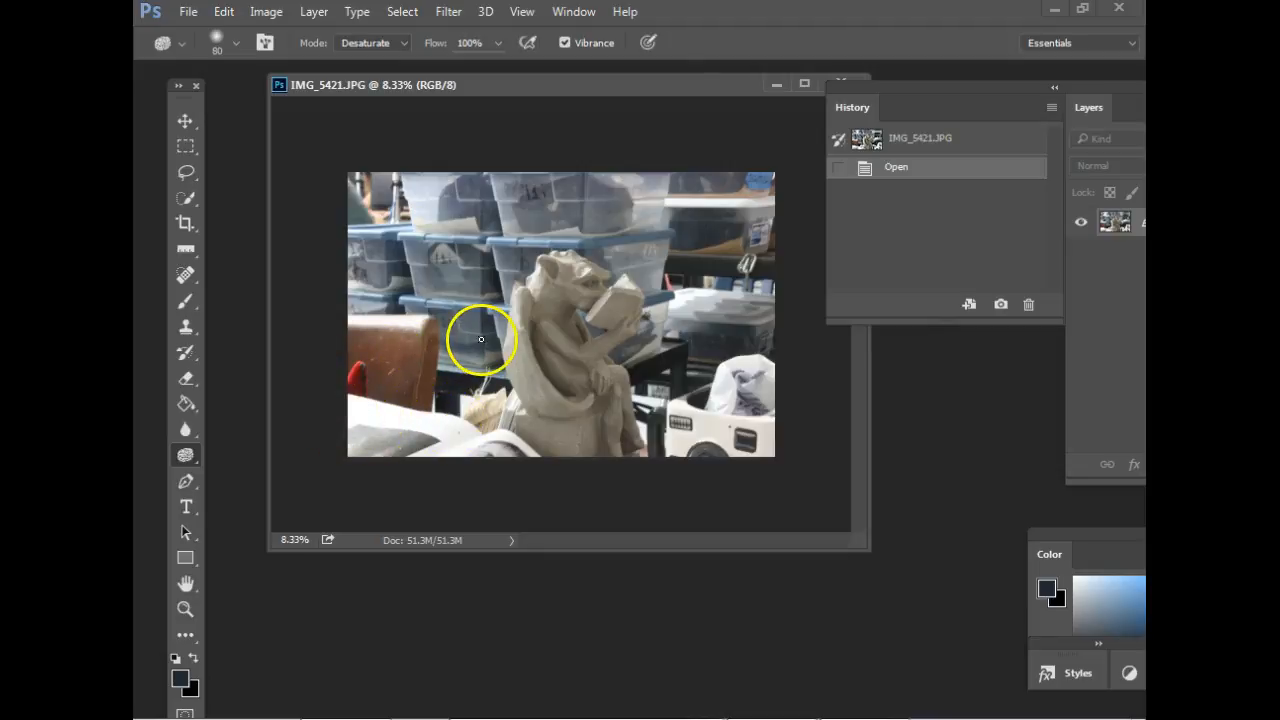
Desaturate the bright red object in front of the brown chair with the Sponge tool, enlarging the brush to 200.
key(ctrl+plus)
key(ctrl+plus)
key(ctrl+plus)
key(ctrl+plus)
drag(544, 293, 660, 314)
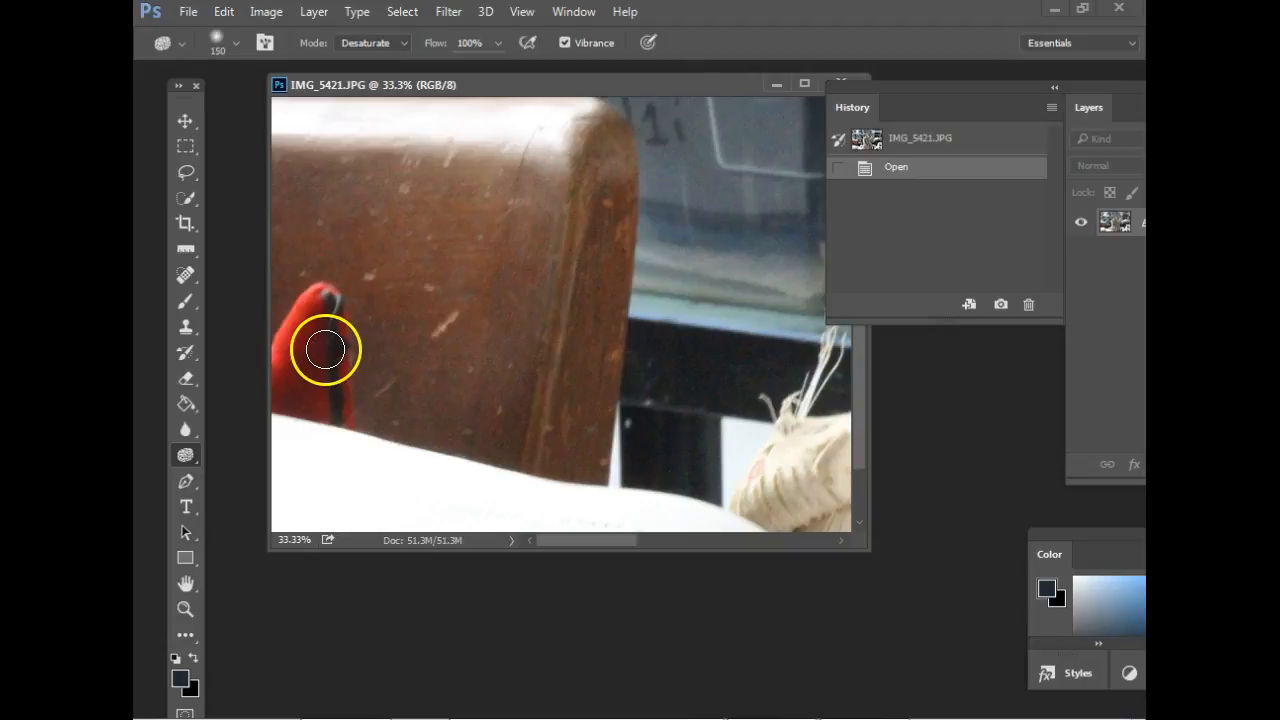
mouse_move(325, 349)
mouse_down()
mouse_move(315, 300)
mouse_move(257, 406)
mouse_move(322, 308)
mouse_move(279, 372)
mouse_move(317, 313)
mouse_move(252, 379)
mouse_move(314, 279)
mouse_move(283, 410)
mouse_move(320, 296)
mouse_move(356, 360)
mouse_move(338, 412)
mouse_move(292, 377)
mouse_move(298, 392)
mouse_move(312, 304)
mouse_move(262, 375)
mouse_move(296, 392)
mouse_move(300, 418)
mouse_move(326, 396)
mouse_move(336, 315)
mouse_move(416, 368)
mouse_up()
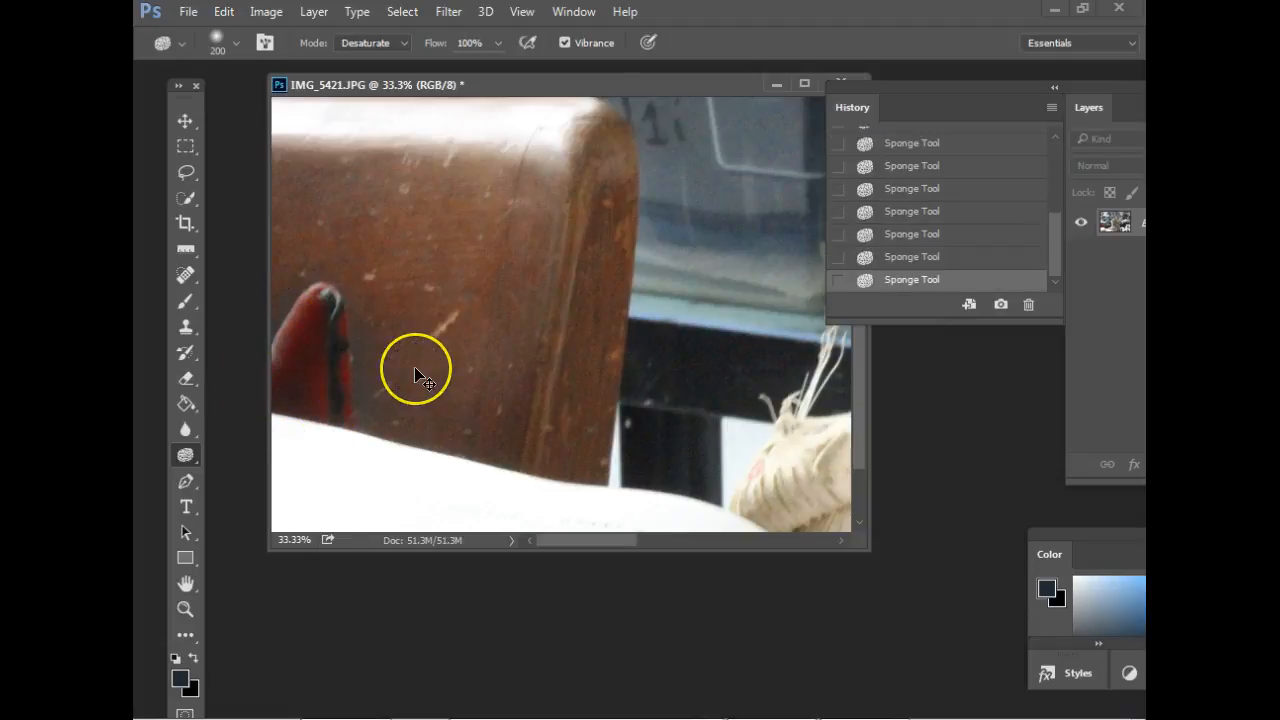
key(ctrl+minus)
key(ctrl+minus)
key(ctrl+minus)
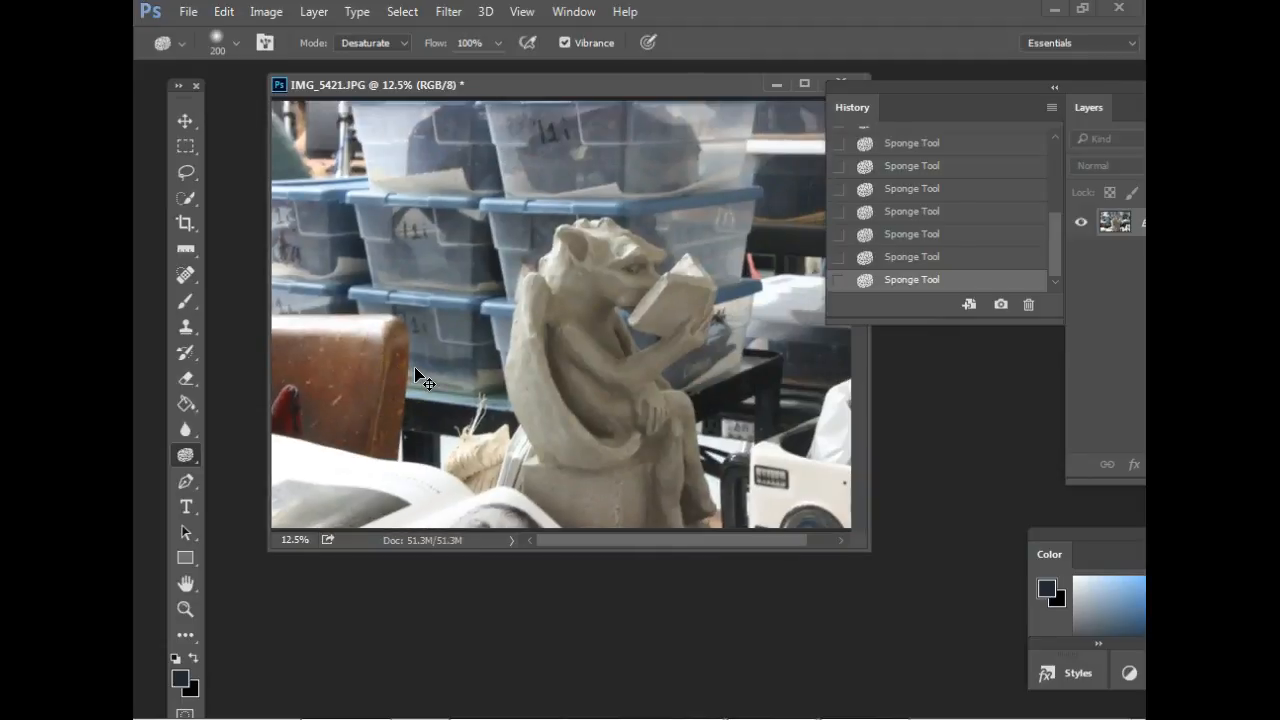
Tone down the leftover red in the object at the photo's left edge with more size 200 Sponge strokes.
key(ctrl+plus)
key(ctrl+plus)
drag(371, 414, 658, 221)
mouse_move(307, 257)
mouse_down()
mouse_move(275, 290)
mouse_move(311, 237)
mouse_move(327, 357)
mouse_up()
drag(336, 288, 327, 366)
mouse_move(293, 276)
mouse_down()
mouse_move(287, 290)
mouse_move(312, 257)
mouse_up()
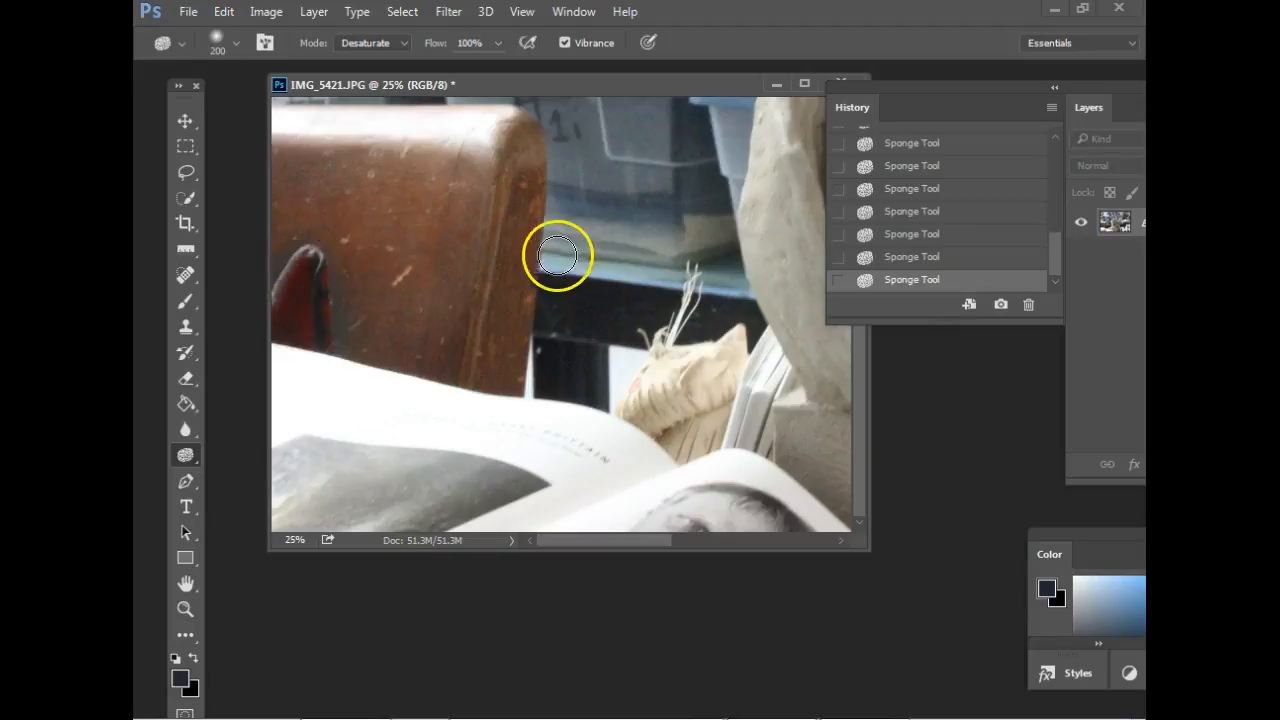
key(ctrl+minus)
key(ctrl+minus)
key(ctrl+minus)
key(ctrl+minus)
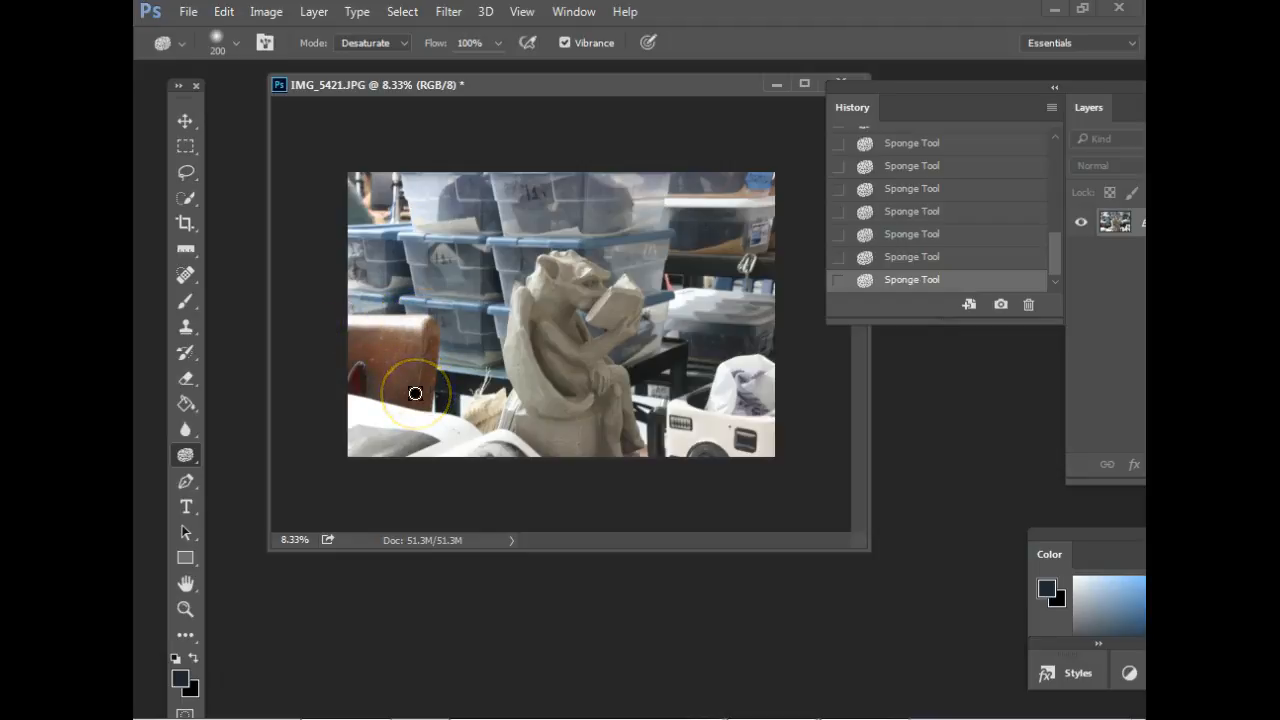
Desaturate the brown chair with the Sponge tool at brush size 500 and check the result on the whole photo.
key(ctrl+plus)
key(ctrl+plus)
key(ctrl+plus)
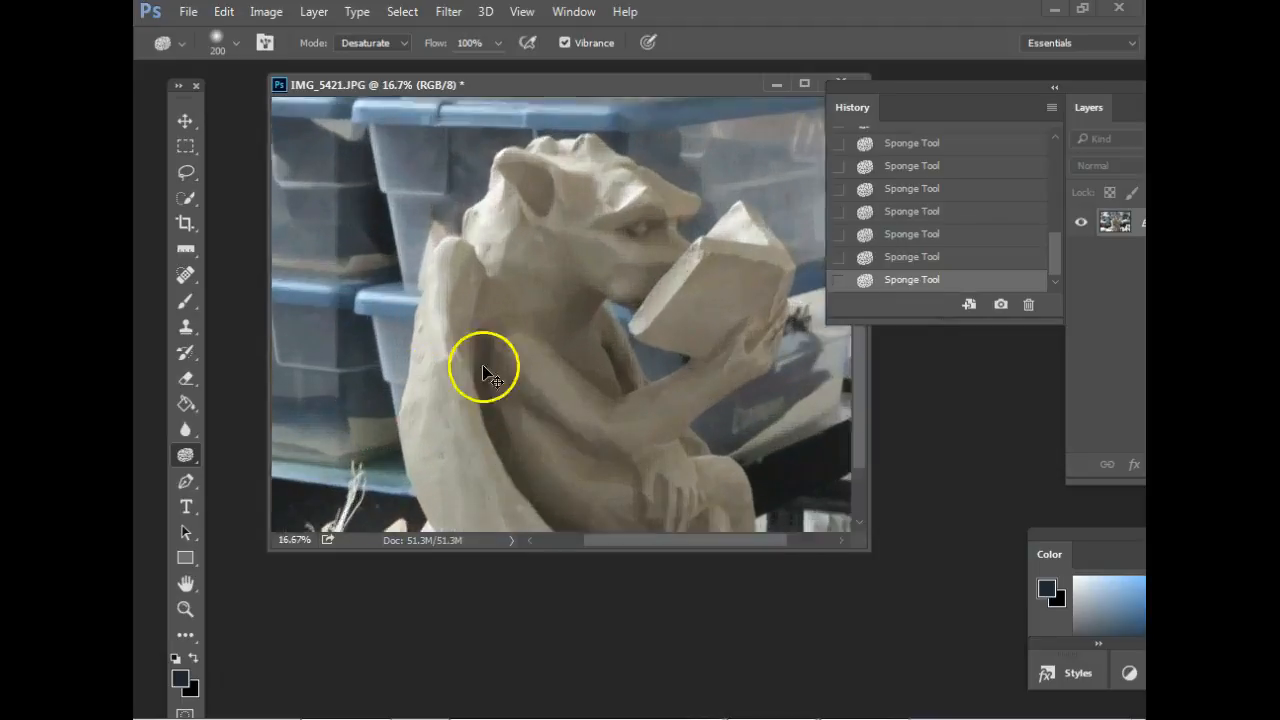
drag(448, 368, 735, 216)
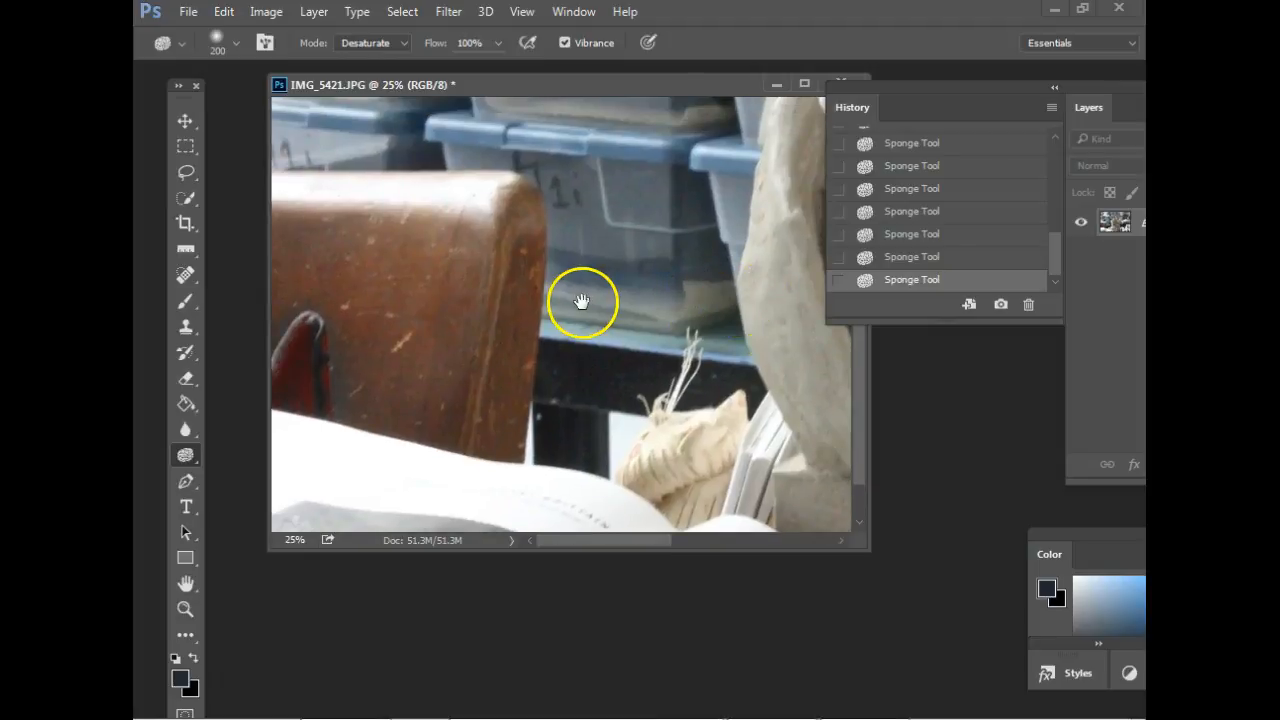
drag(583, 303, 634, 291)
key(bracketright)
key(bracketright)
key(bracketright)
key(bracketright)
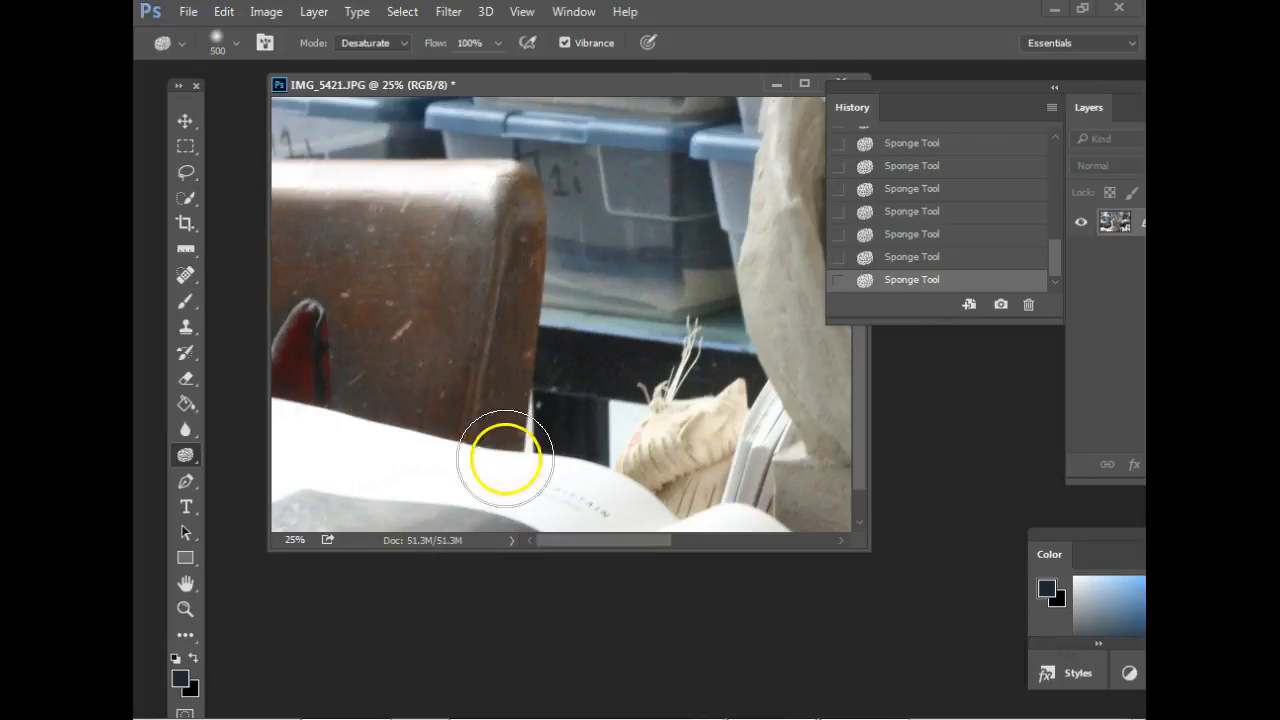
drag(270, 262, 360, 281)
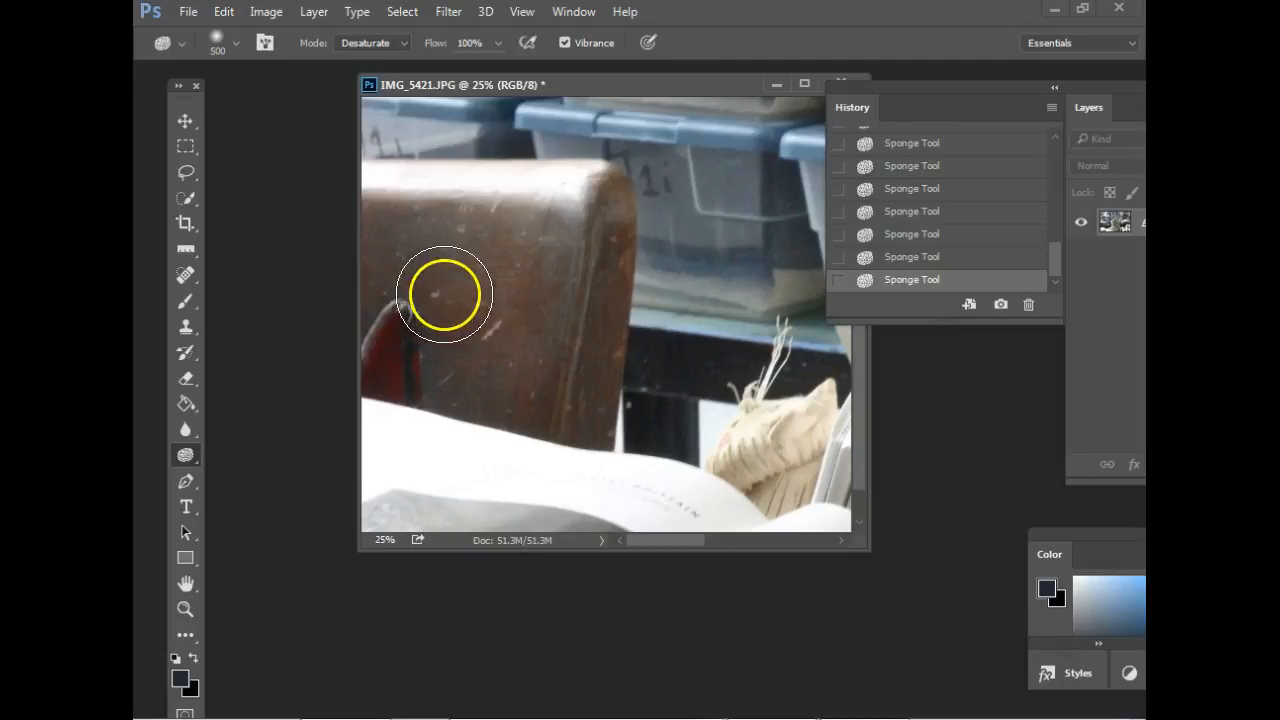
key(ctrl+0)
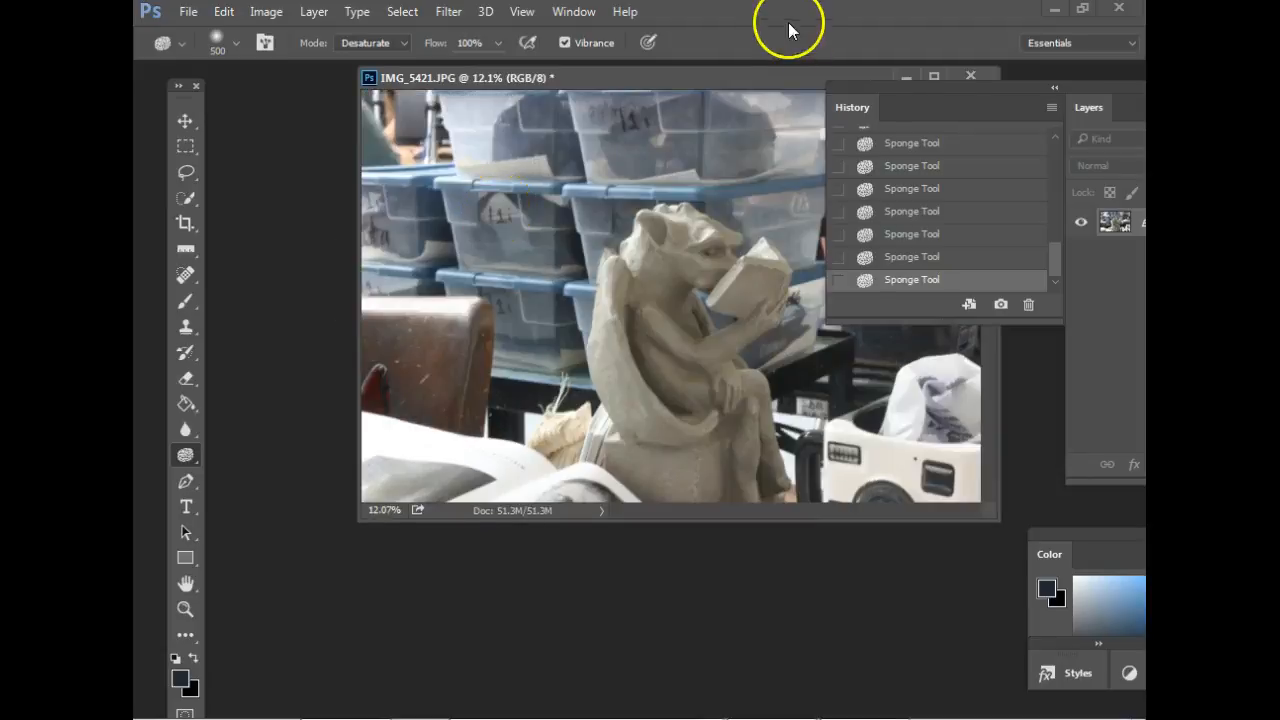
drag(686, 80, 591, 123)
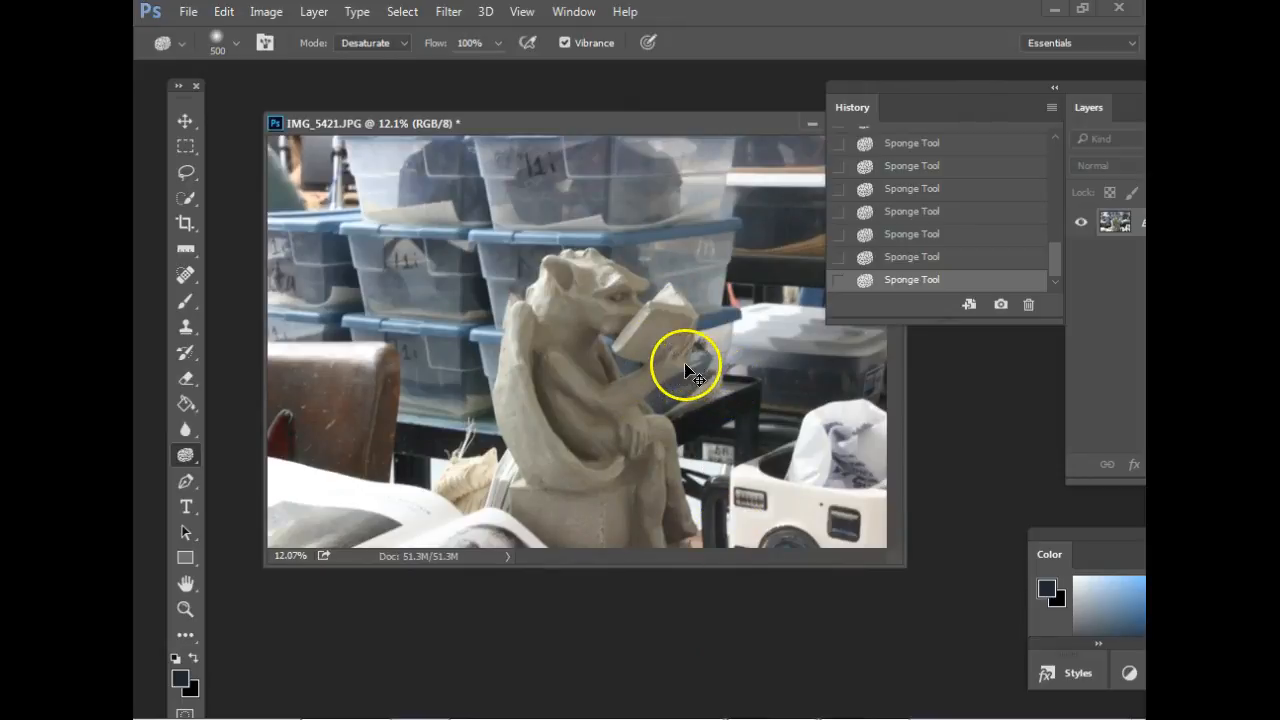
key(ctrl+minus)
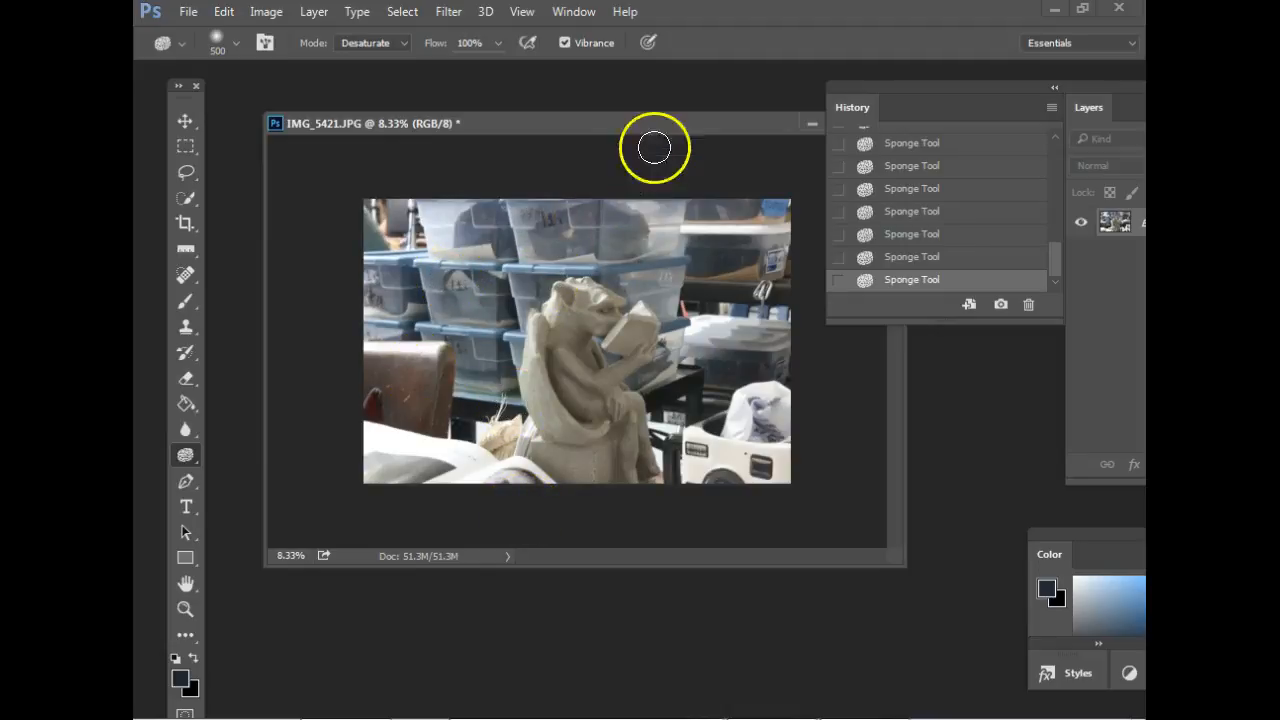
Close IMG_5421.JPG without saving the changes and bring back the butterfly photo.
drag(666, 123, 584, 169)
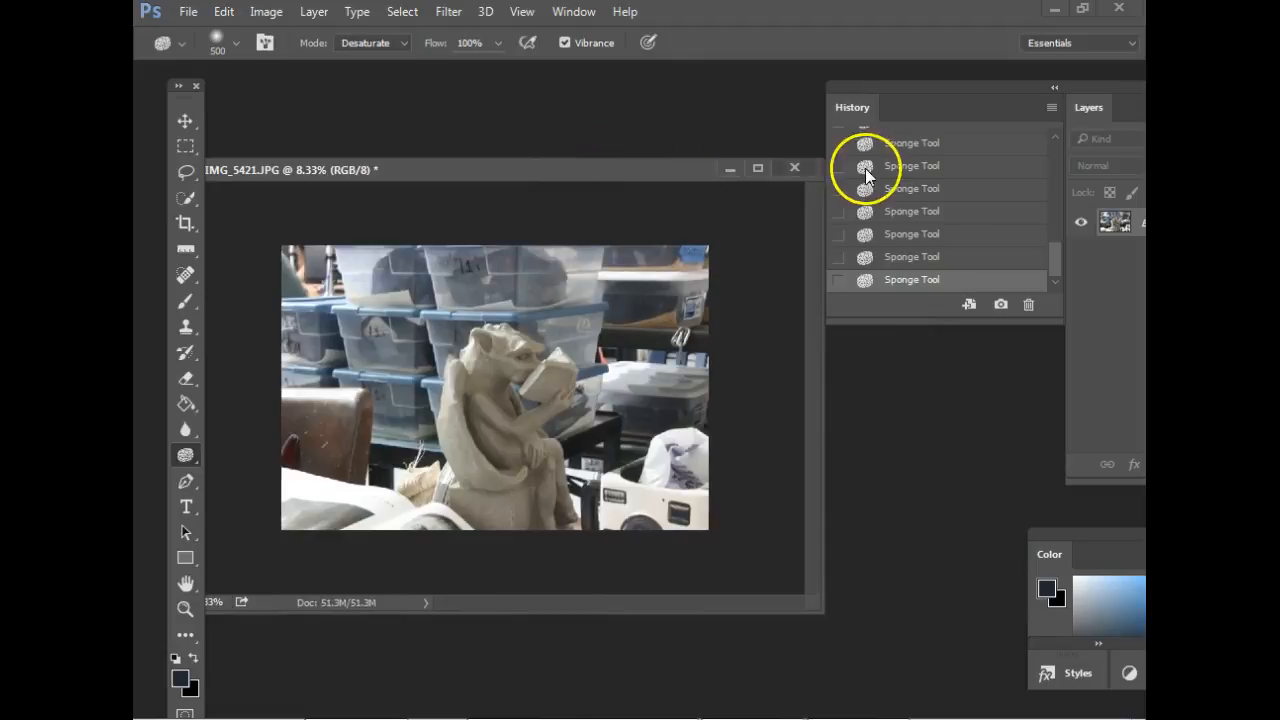
click(797, 168)
click(648, 288)
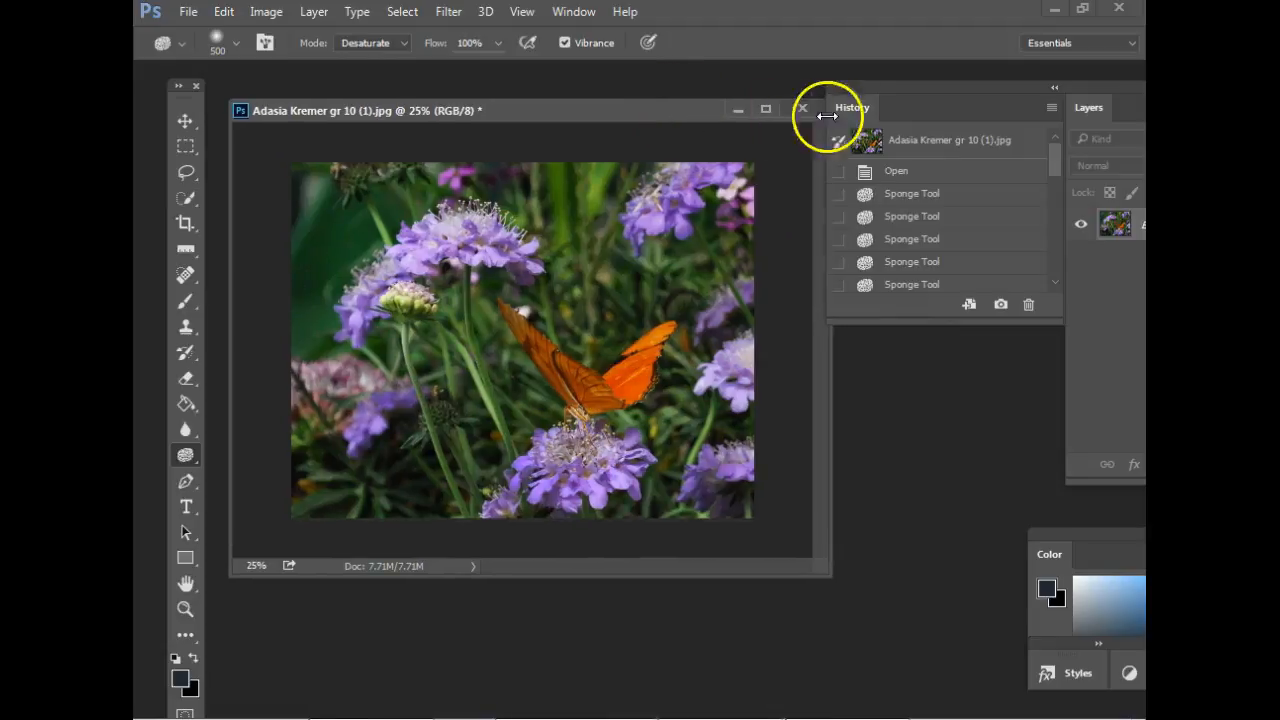
Rearrange the workspace by collapsing the History panel and placing the full Layers panel beside the butterfly photo.
mouse_move(881, 92)
mouse_down()
mouse_move(894, 88)
mouse_move(877, 82)
mouse_up()
drag(680, 117, 686, 106)
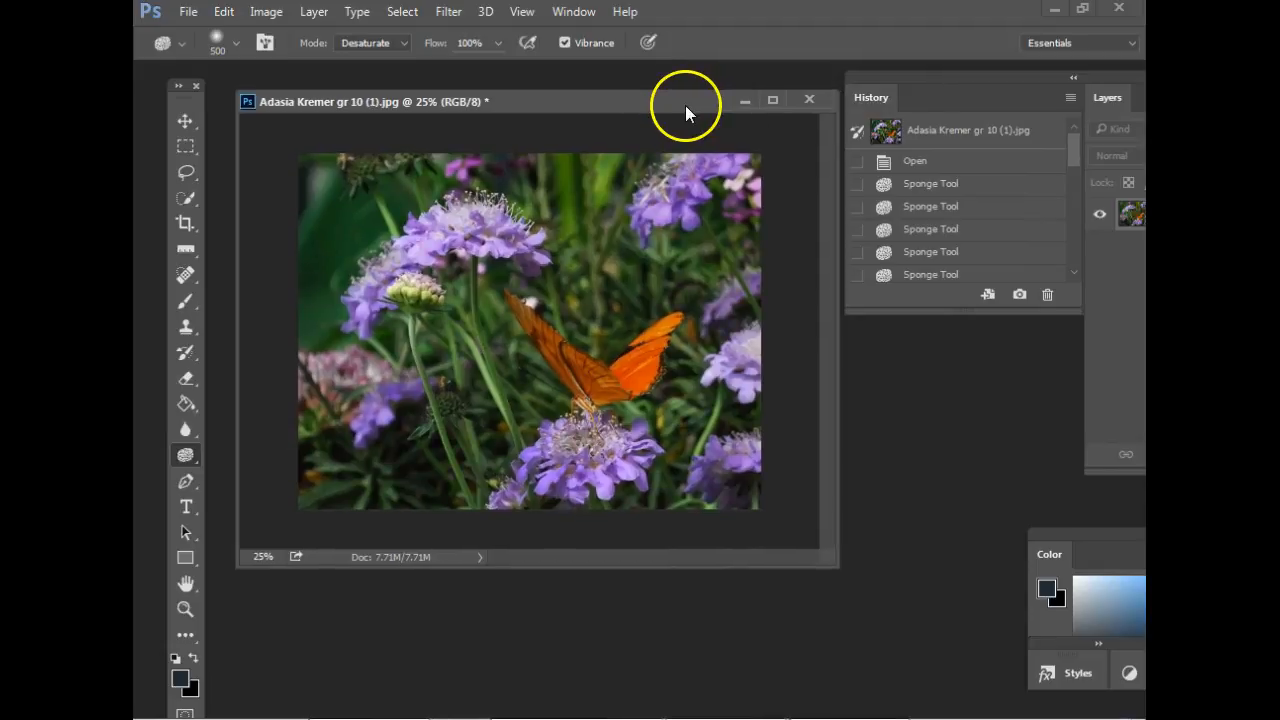
drag(1112, 75, 789, 61)
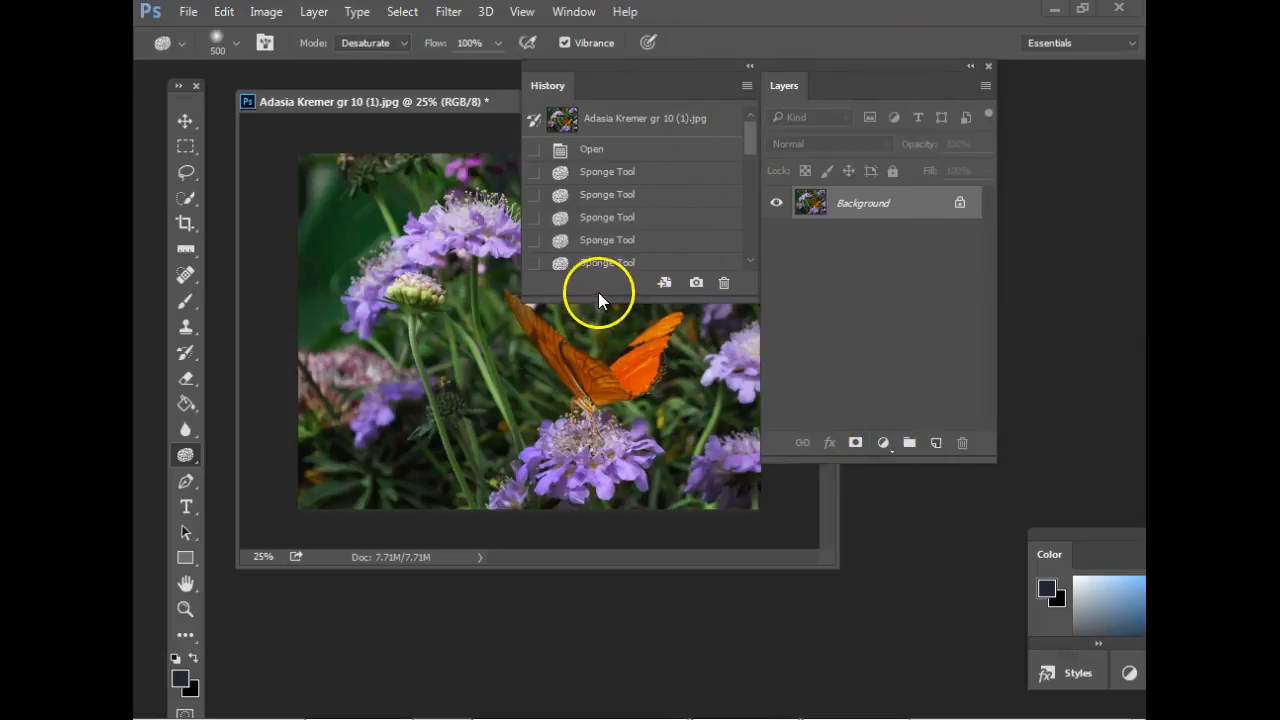
click(750, 65)
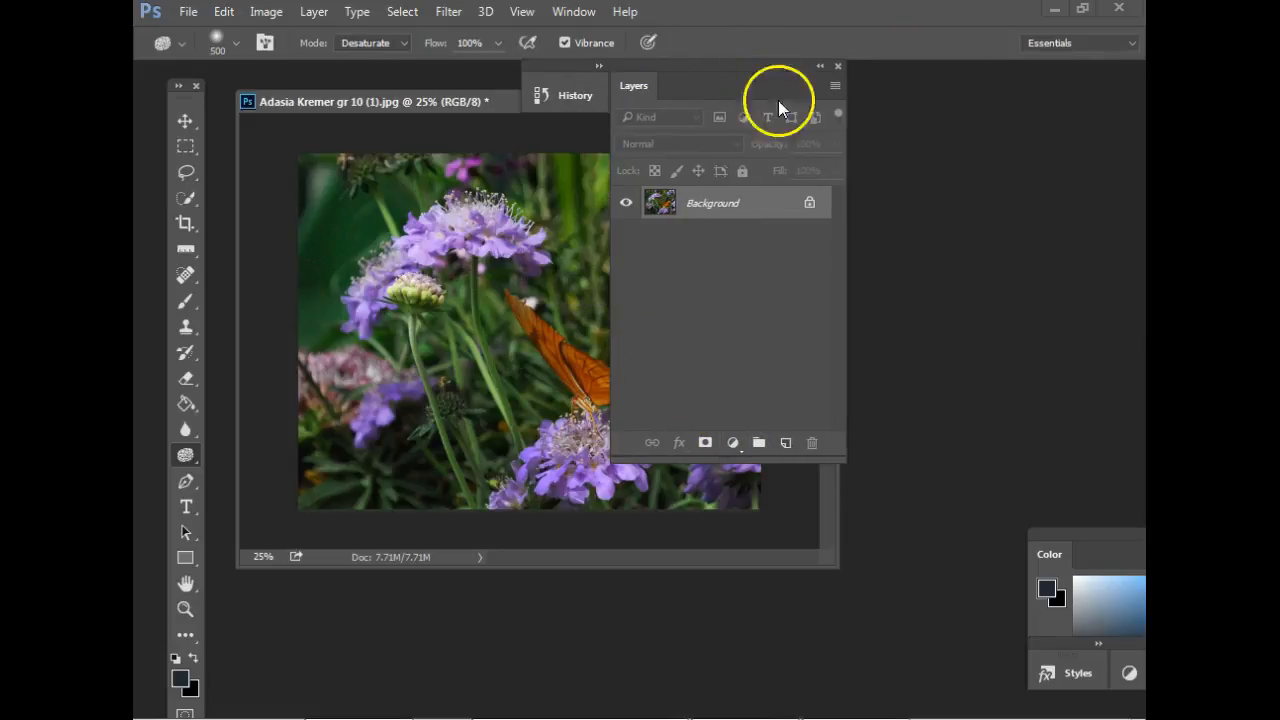
drag(724, 88, 992, 97)
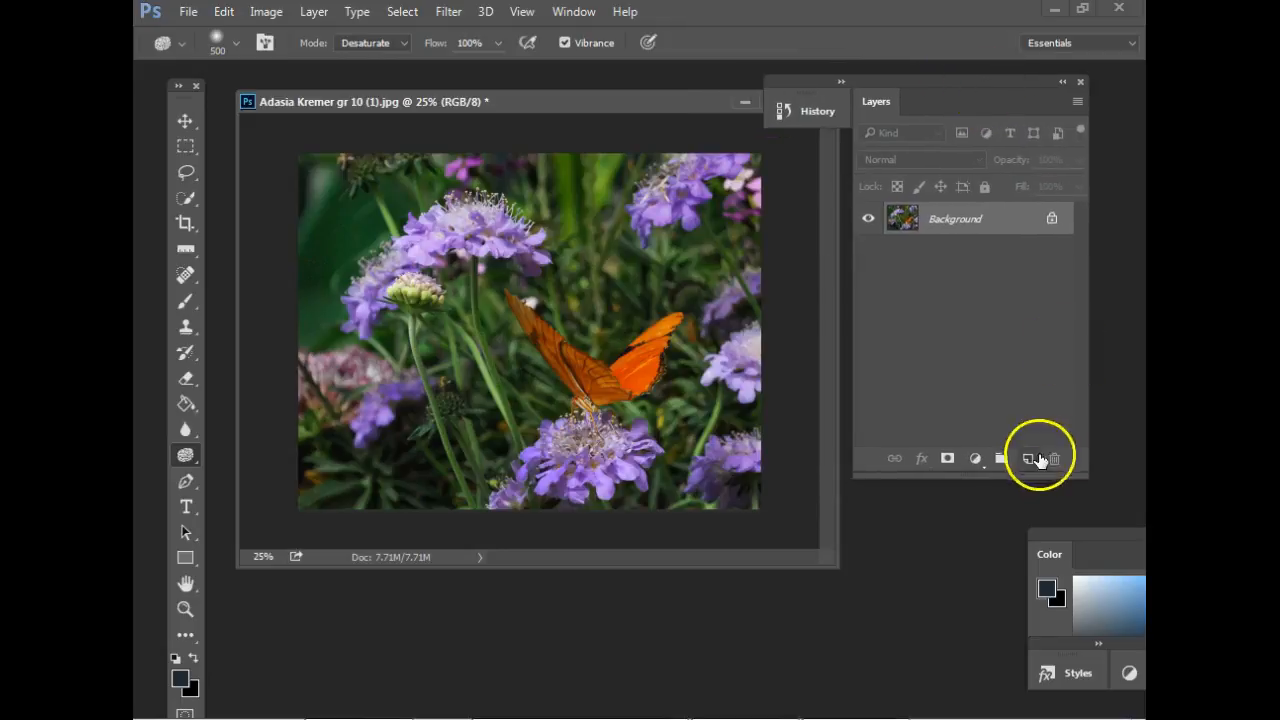
Add a Hue/Saturation adjustment layer to the butterfly photo and place its settings where the image stays uncovered.
click(975, 459)
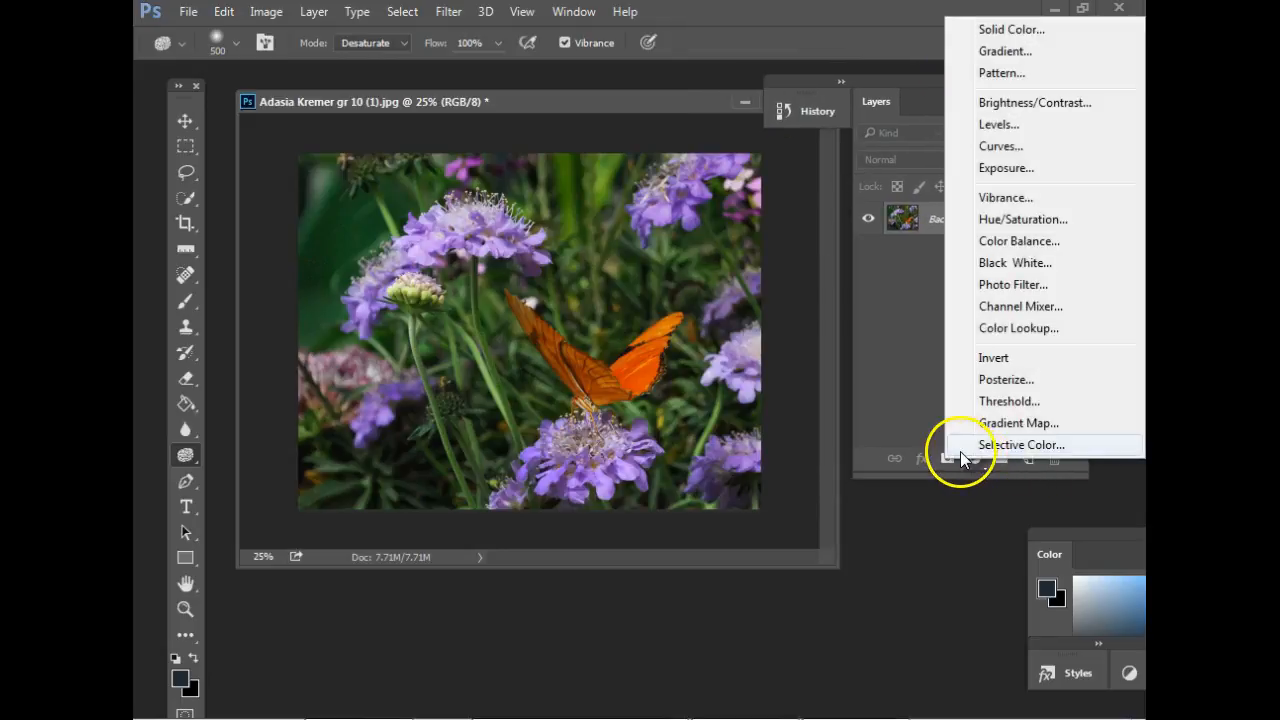
click(1006, 222)
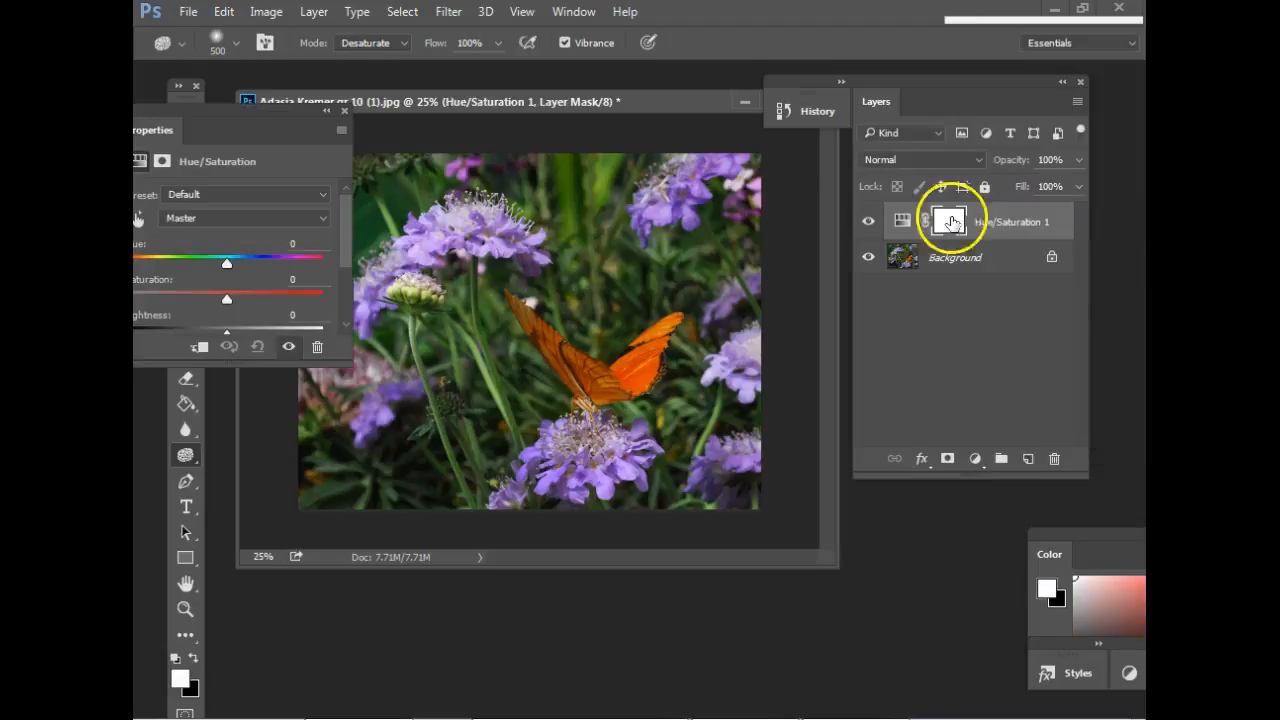
drag(289, 140, 944, 299)
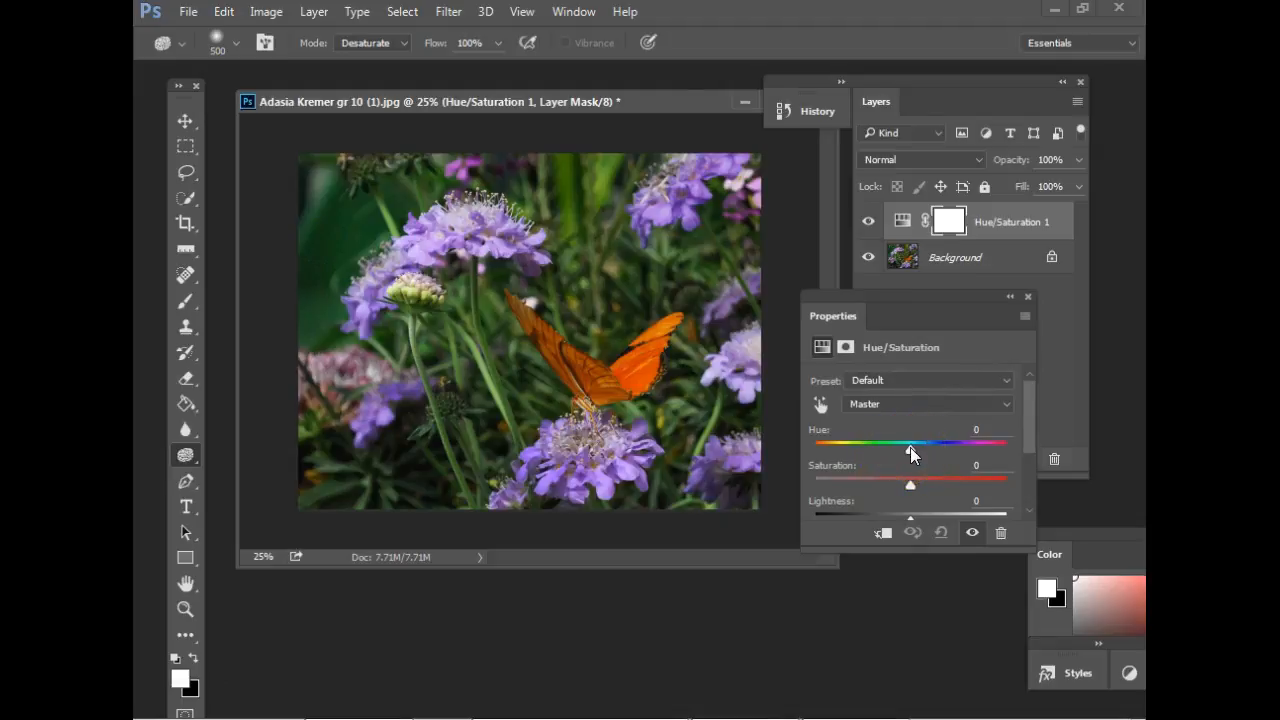
On the Hue/Saturation layer, try a hue of -10, return it to 0, and set the saturation to +10.
mouse_move(910, 447)
mouse_down()
mouse_move(1034, 450)
mouse_move(853, 471)
mouse_move(789, 463)
mouse_move(1012, 463)
mouse_move(1115, 492)
mouse_move(901, 463)
mouse_up()
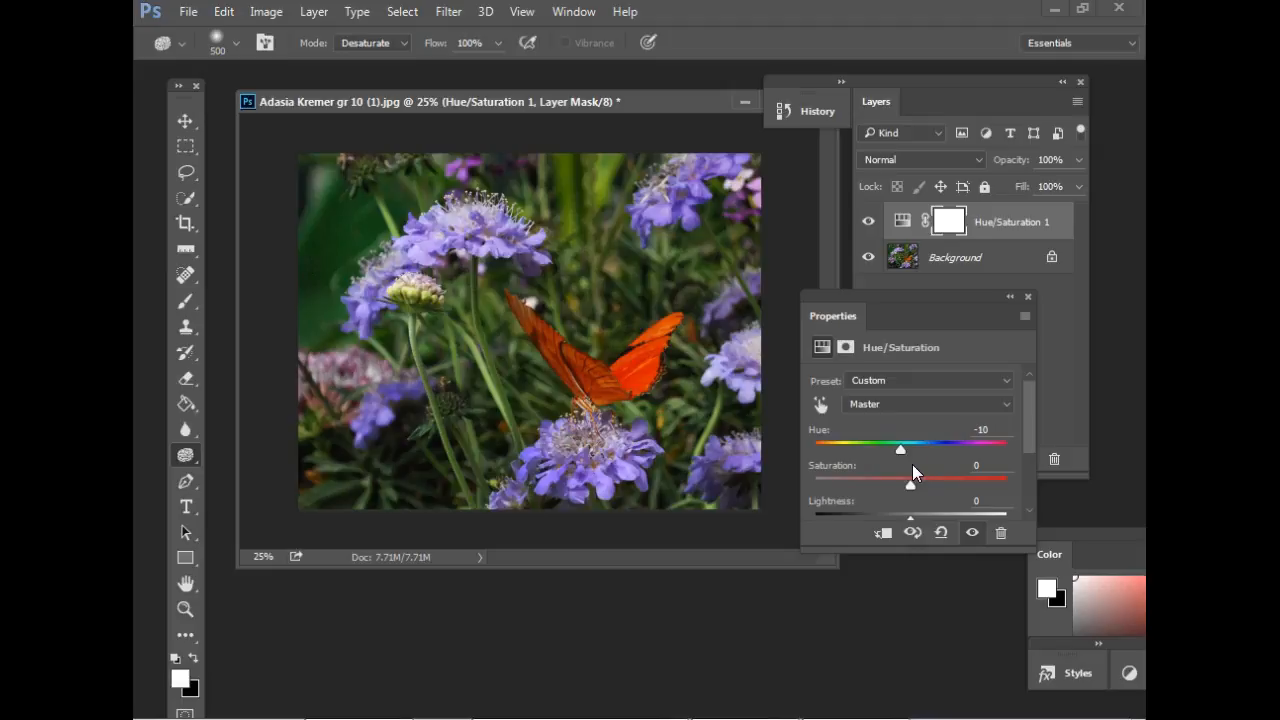
drag(904, 451, 911, 446)
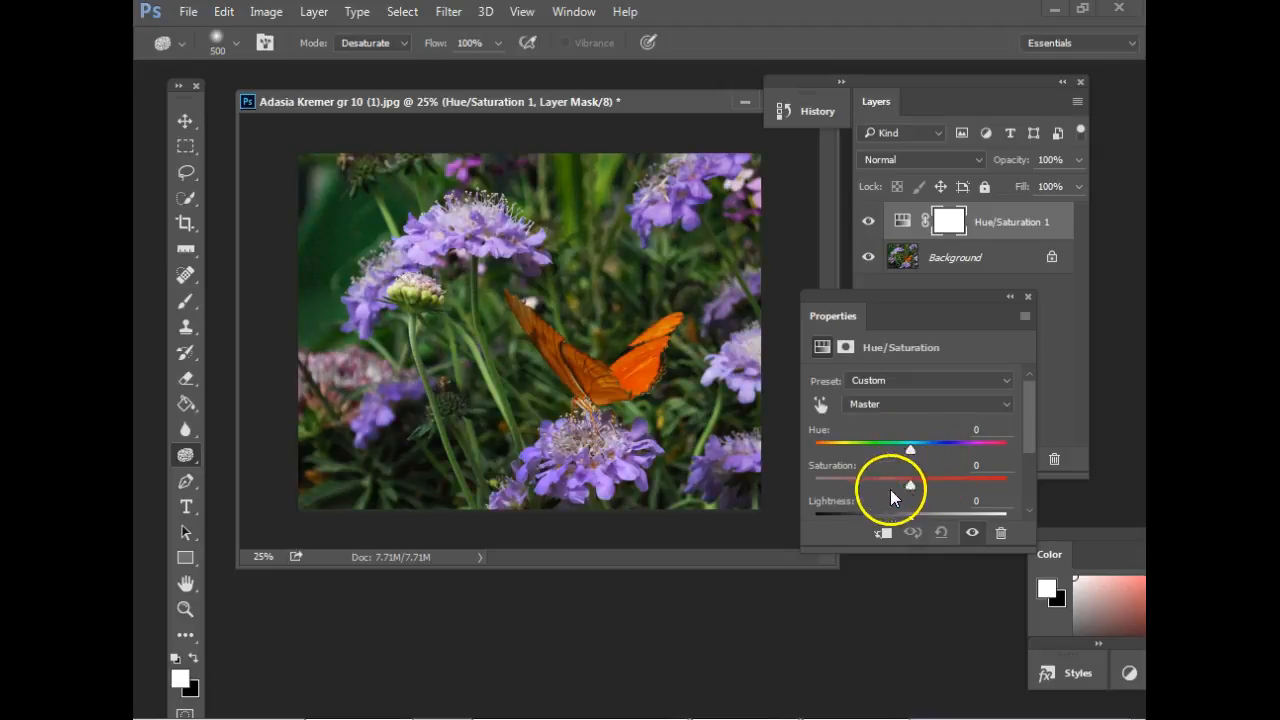
mouse_move(1032, 421)
mouse_down()
mouse_move(1030, 443)
mouse_move(1029, 430)
mouse_up()
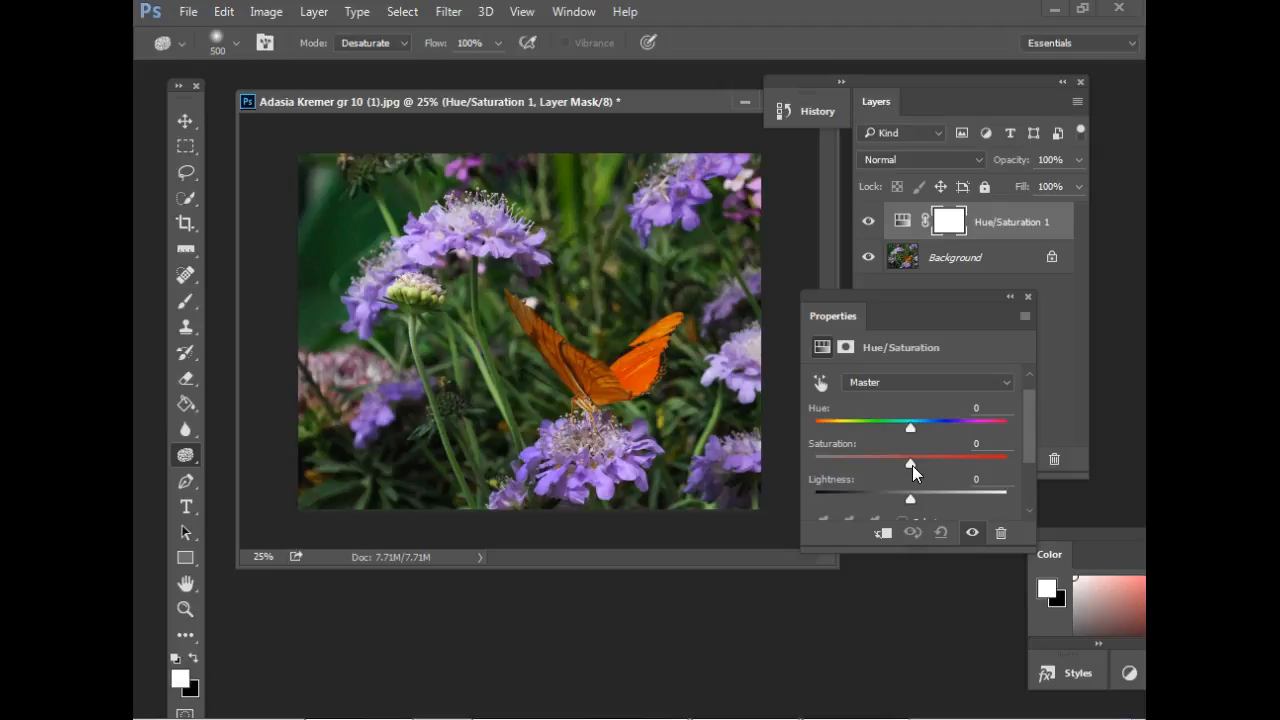
drag(912, 465, 975, 460)
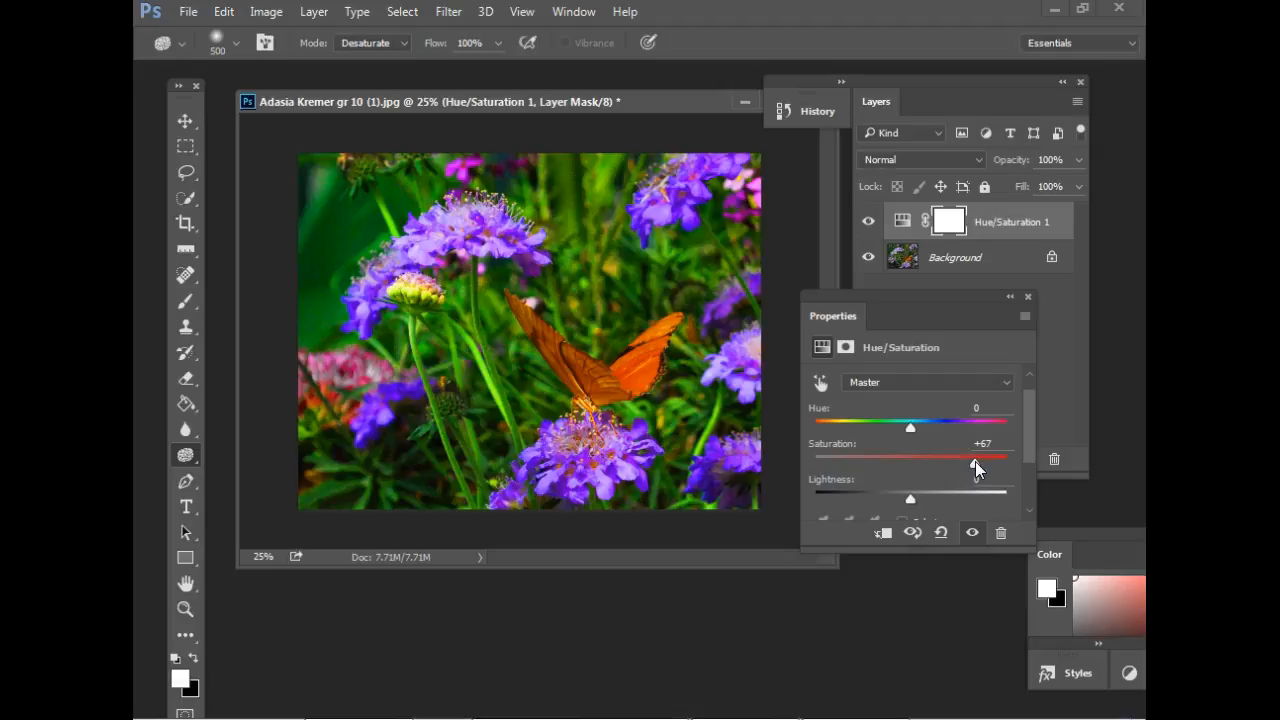
drag(975, 461, 918, 468)
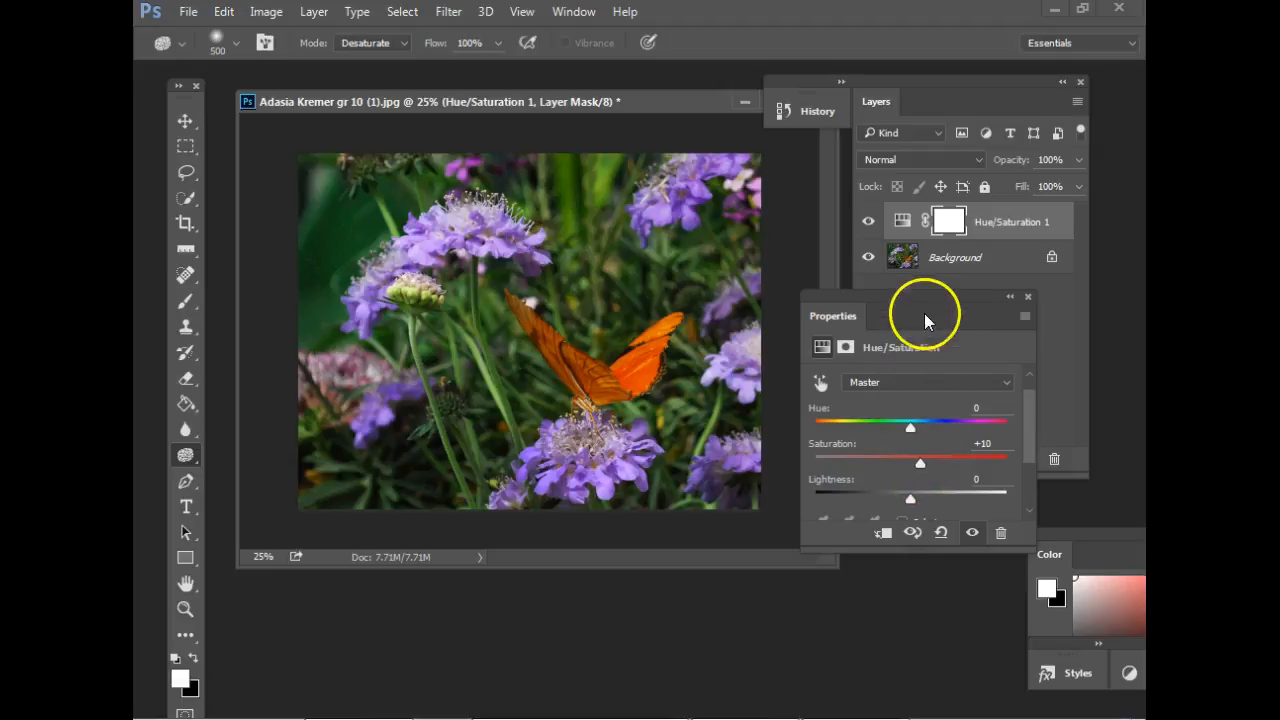
Compare the butterfly photo with and without the Hue/Saturation layer by repeatedly switching the layer's visibility.
click(869, 222)
click(870, 222)
click(870, 222)
click(870, 222)
click(870, 222)
click(870, 222)
click(870, 222)
click(870, 222)
click(870, 222)
click(870, 222)
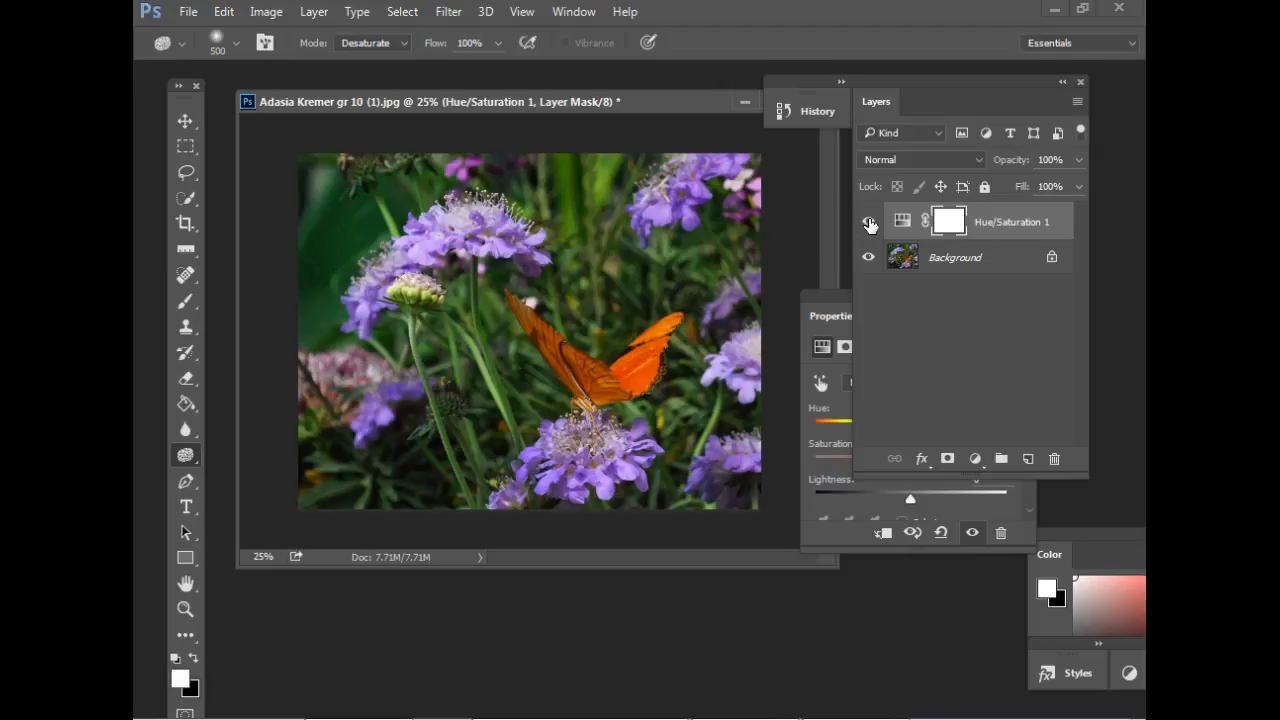
Close the Hue/Saturation settings, add a Vibrance adjustment layer to the butterfly photo and moderately raise its vibrance.
drag(834, 295, 834, 378)
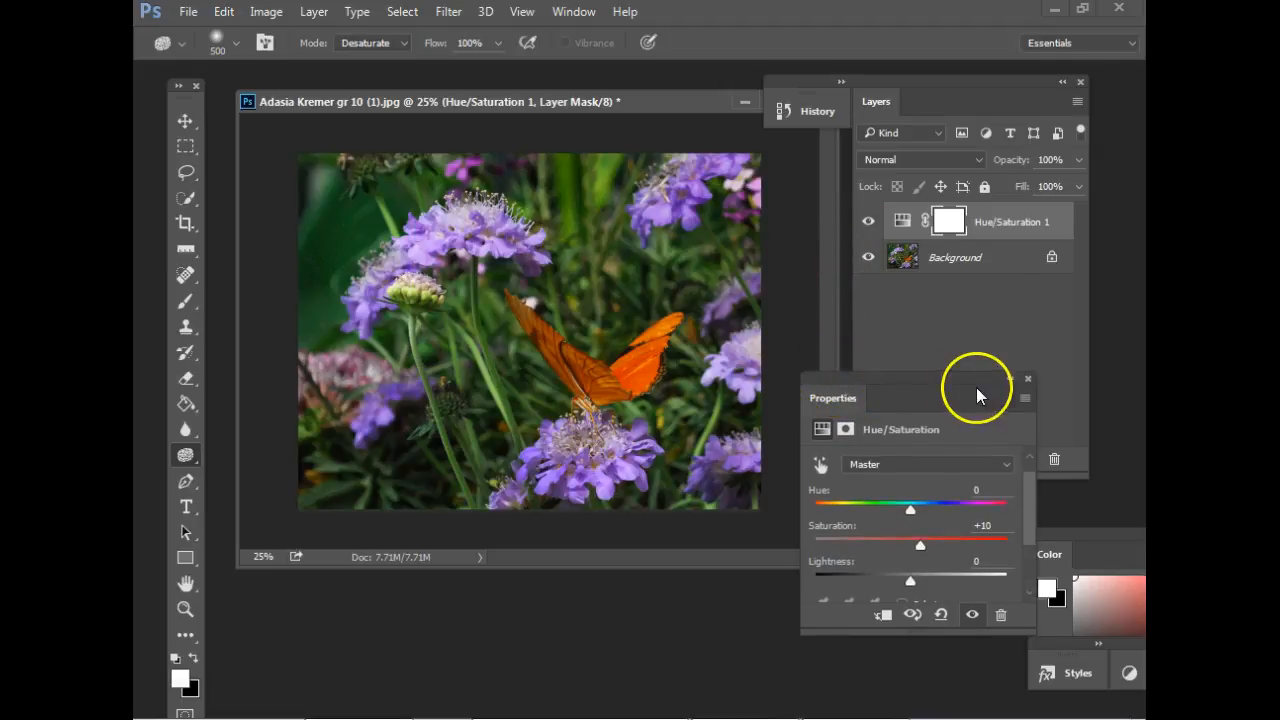
click(1028, 379)
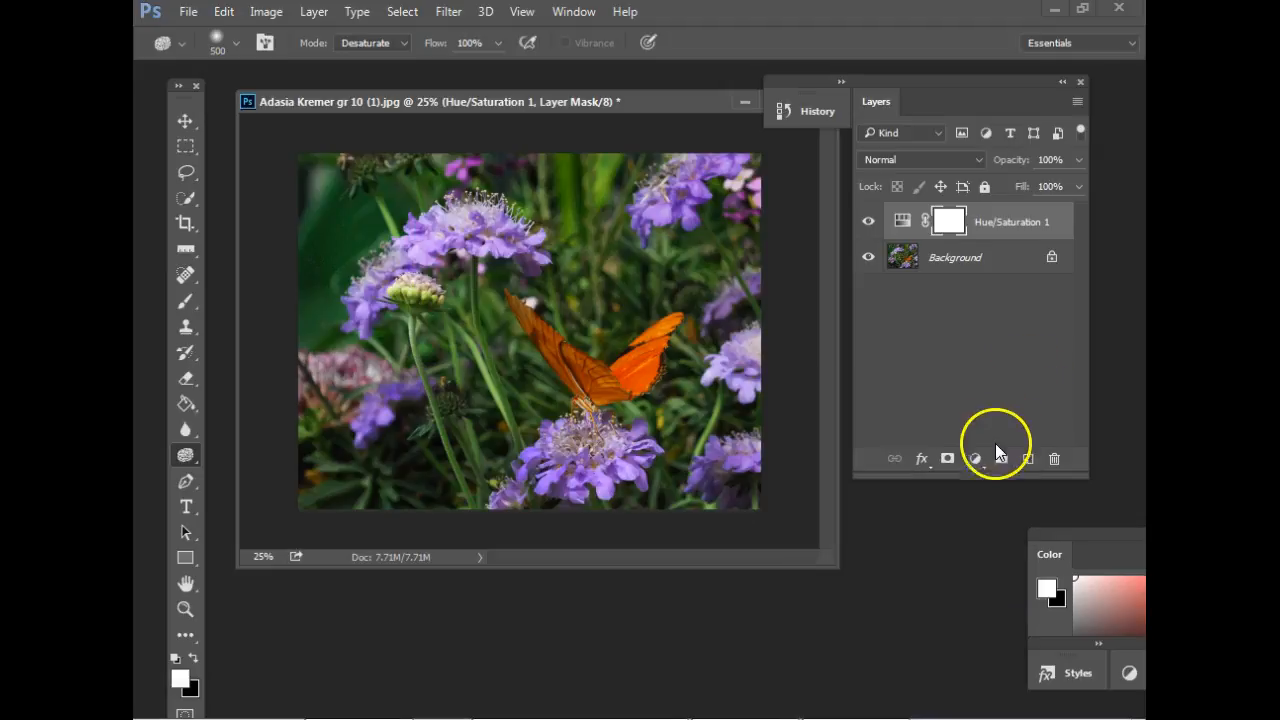
click(976, 458)
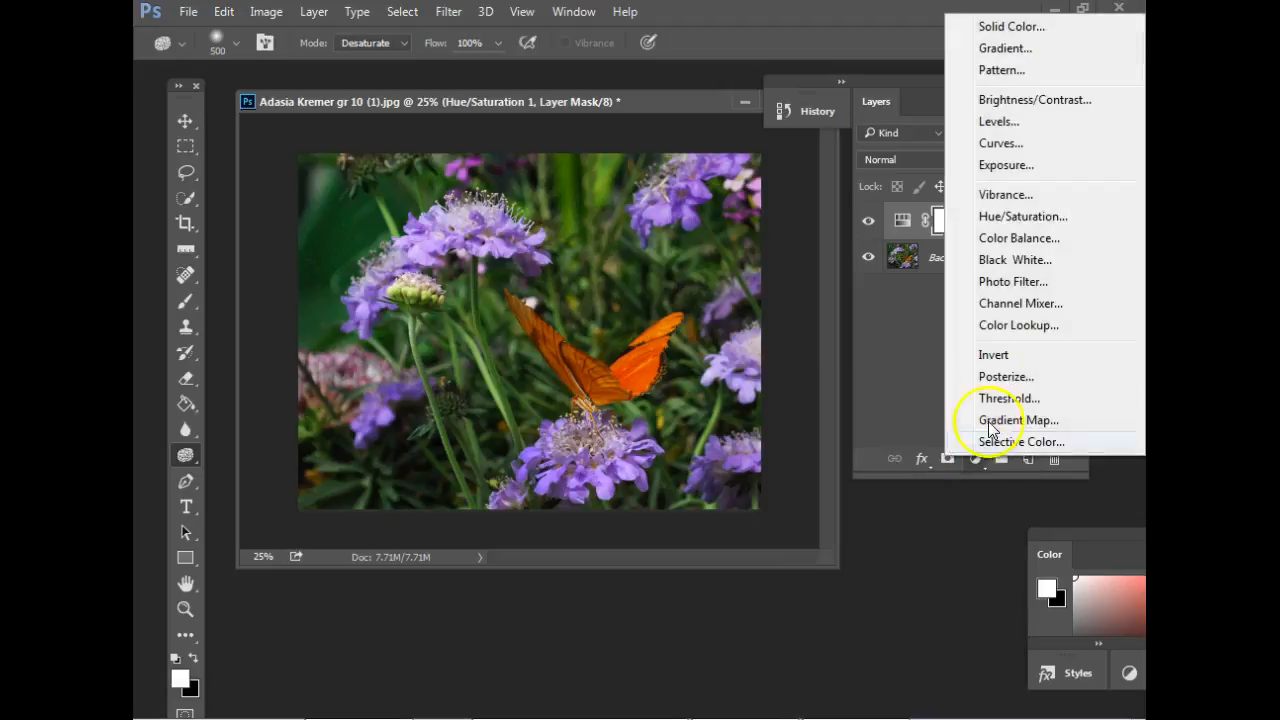
click(1008, 194)
drag(943, 374, 491, 214)
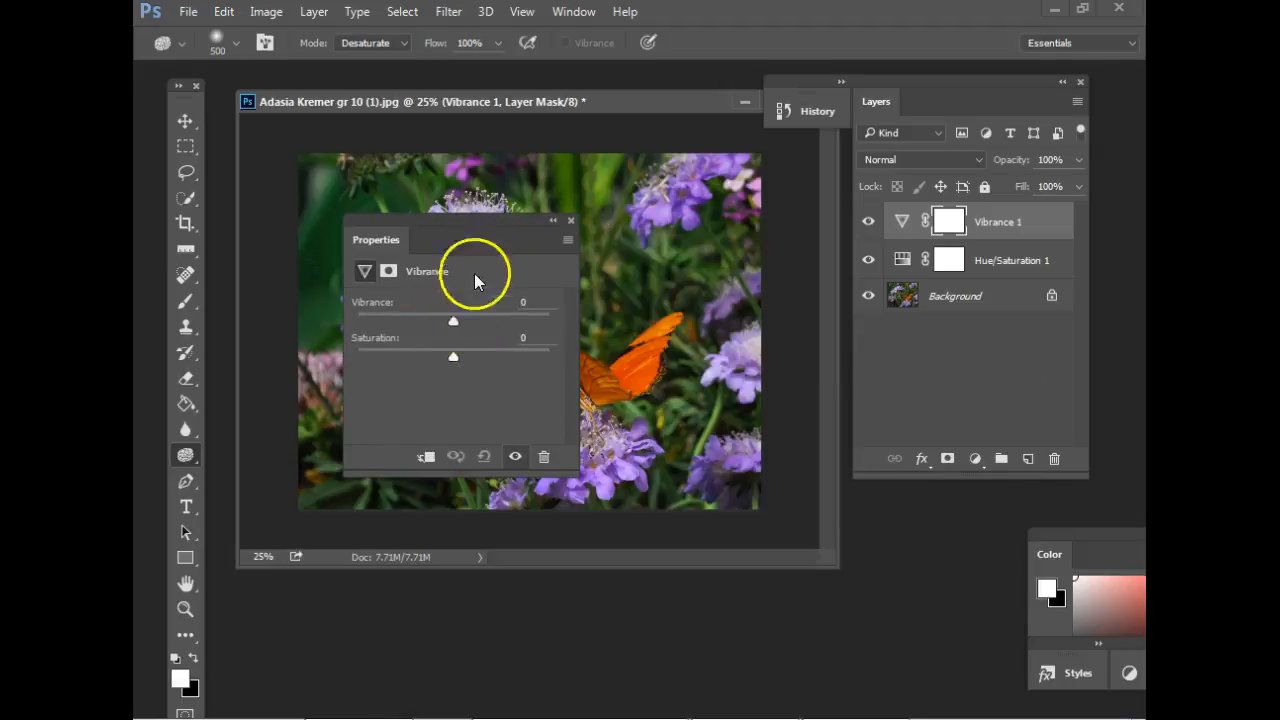
drag(505, 217, 945, 345)
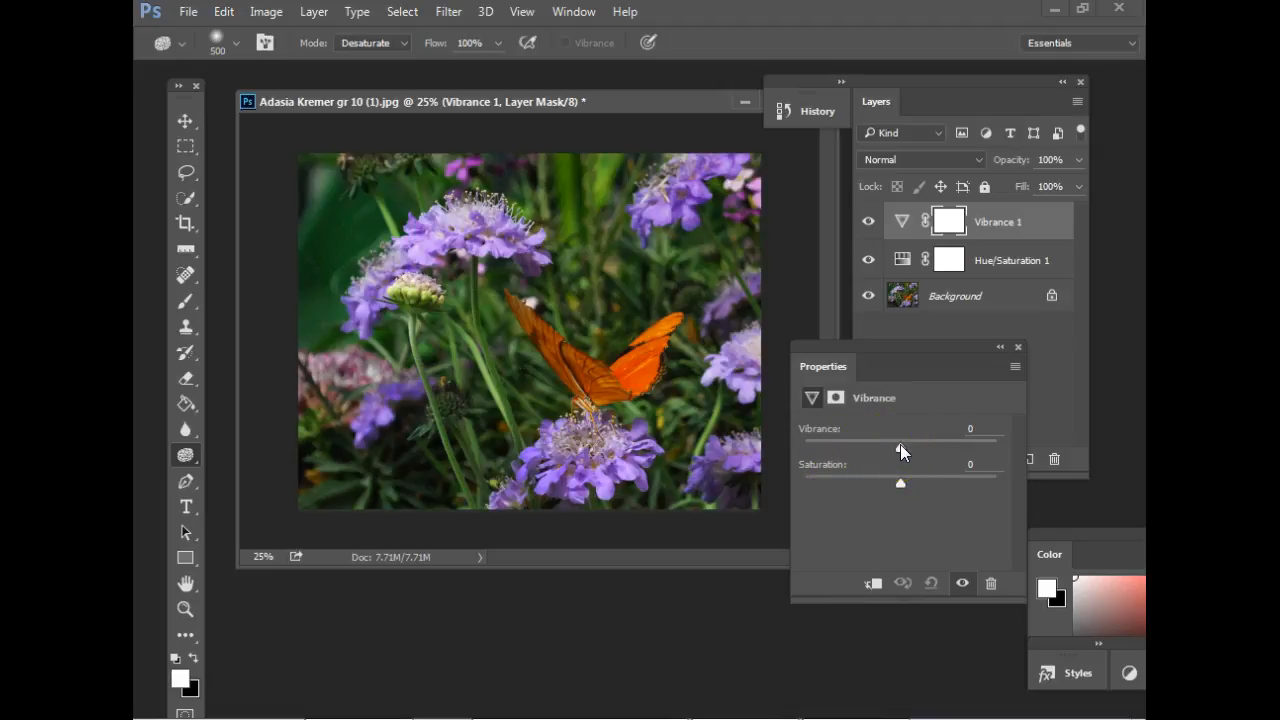
drag(901, 445, 929, 444)
Repeatedly hide and show the Vibrance layer to compare its effect on the flowers and butterfly, switching to the Move tool.
click(869, 222)
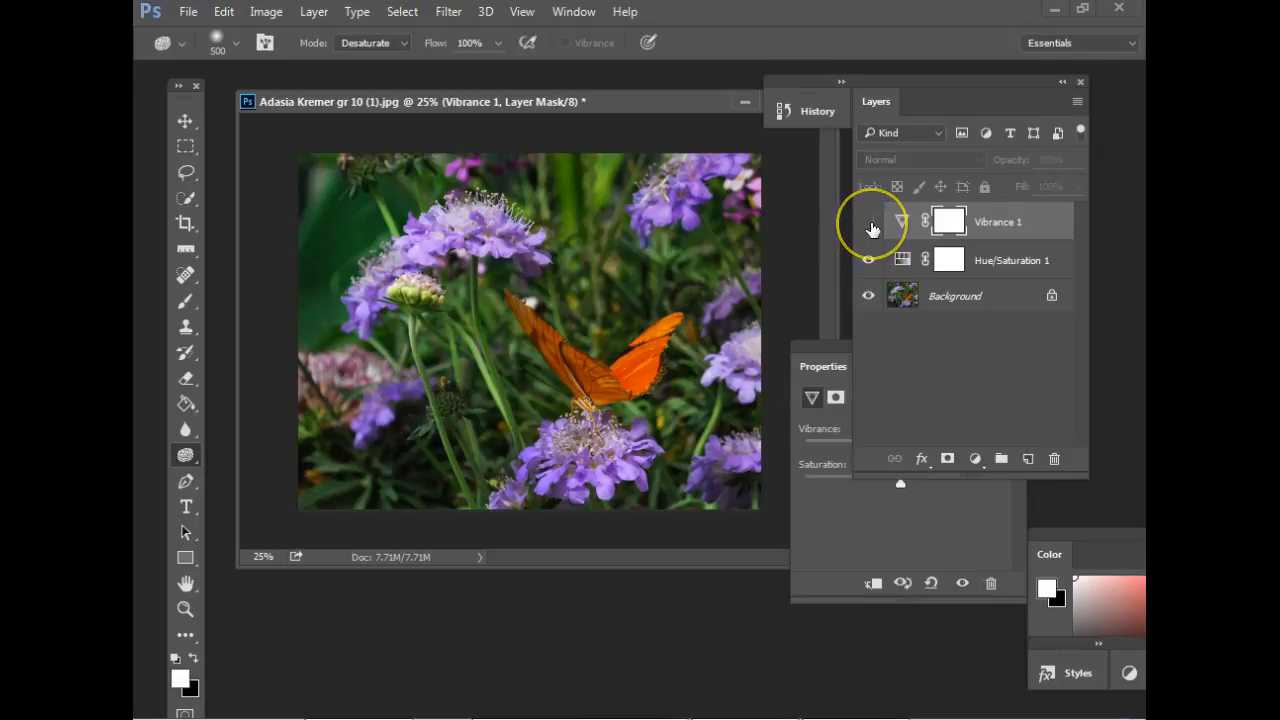
click(869, 222)
click(869, 222)
click(869, 222)
click(870, 226)
click(870, 226)
click(870, 224)
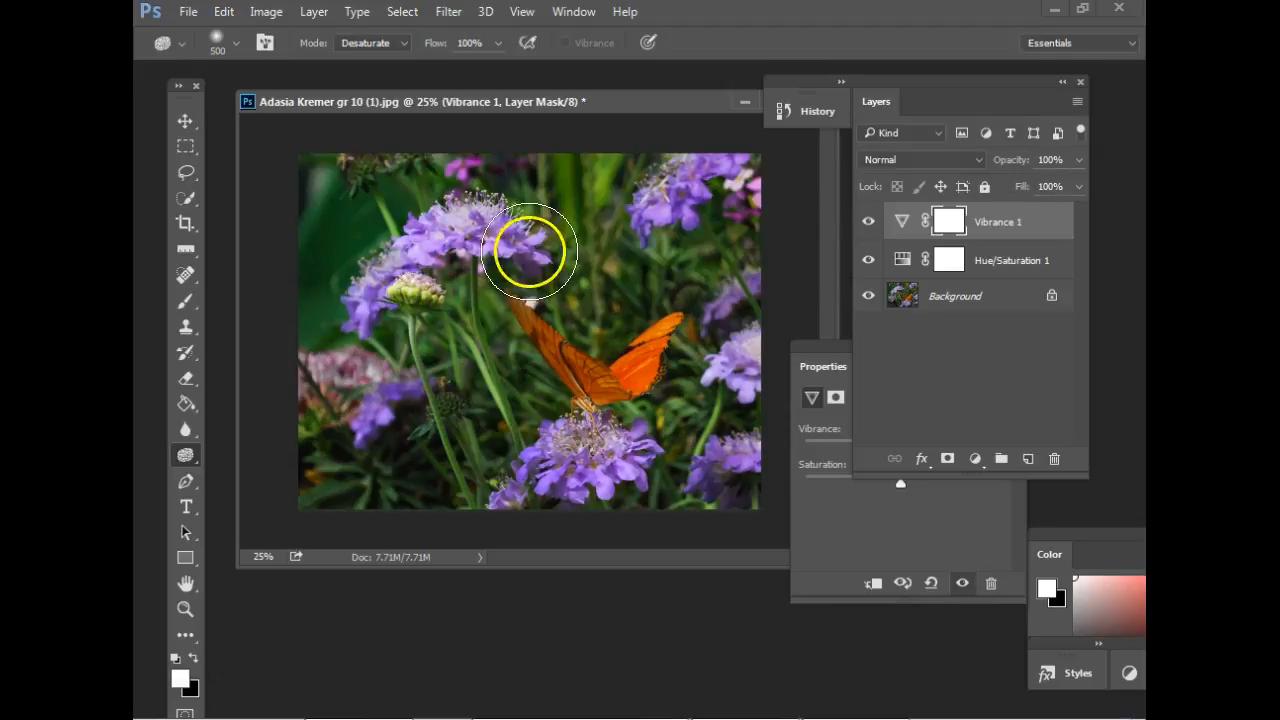
click(185, 121)
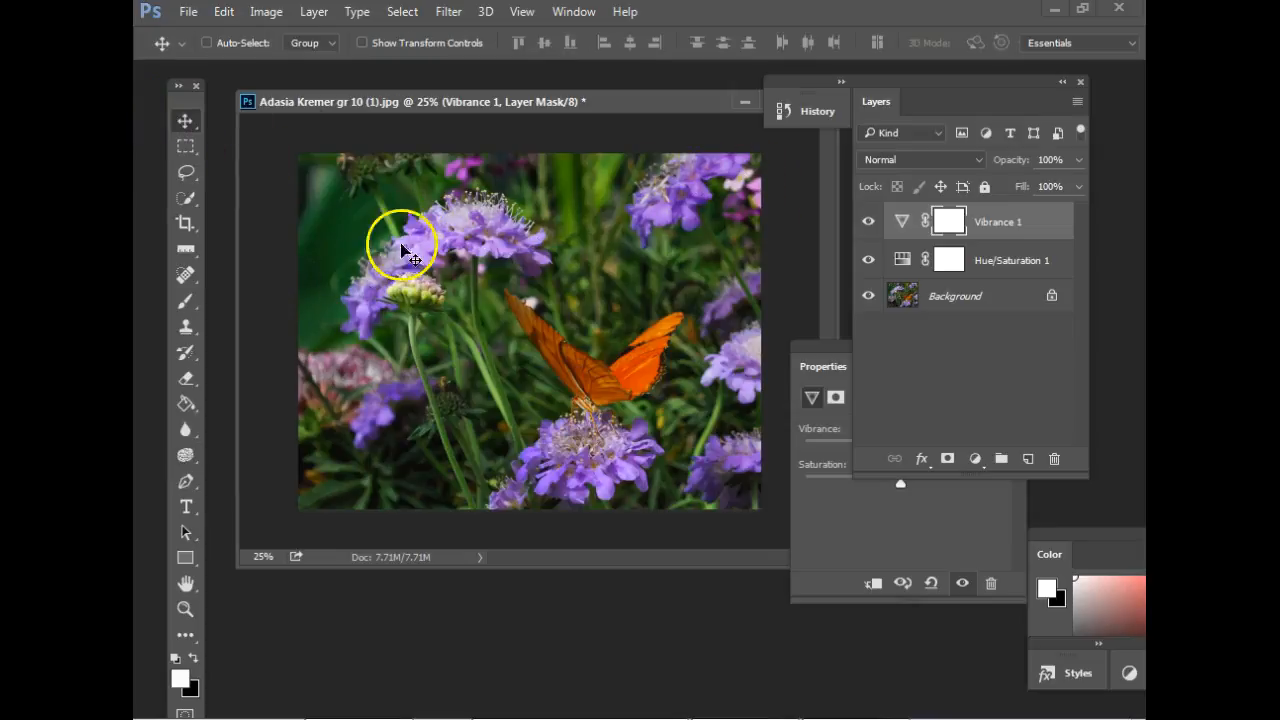
click(870, 228)
click(870, 229)
click(870, 229)
click(869, 224)
click(869, 225)
click(869, 225)
click(869, 225)
click(869, 225)
click(869, 225)
click(869, 225)
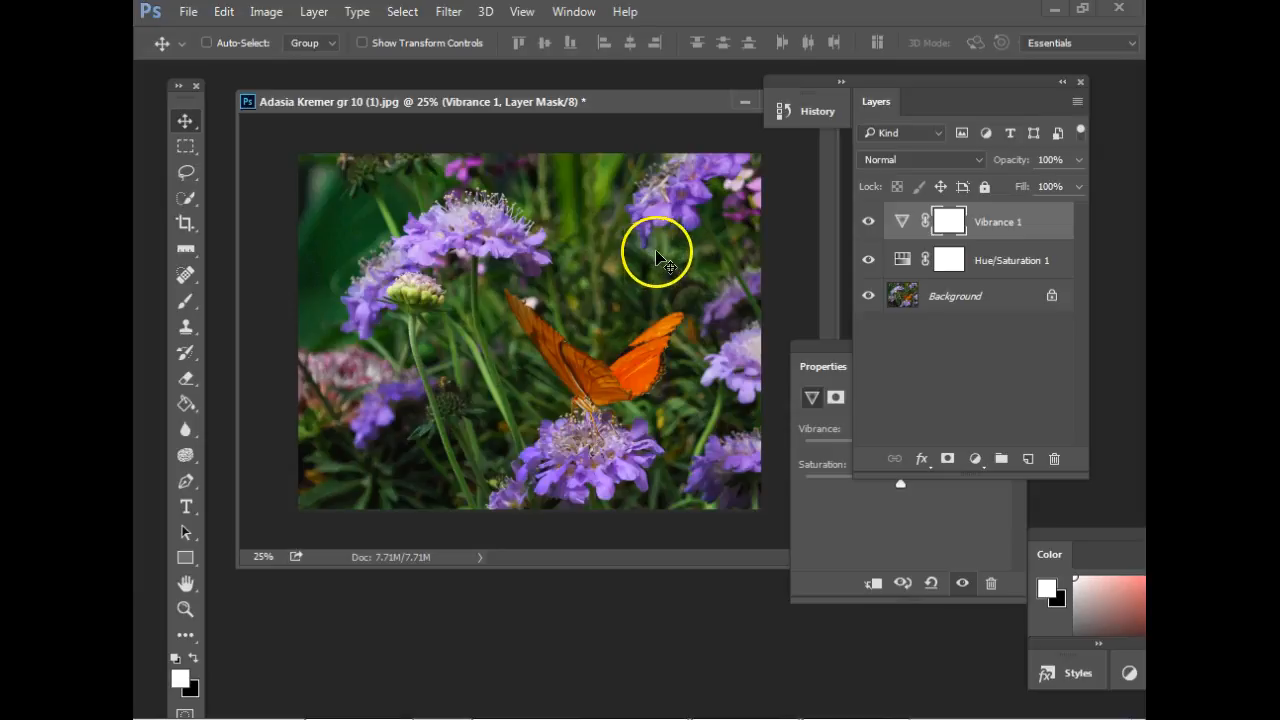
Close the butterfly photo without saving its changes.
drag(651, 107, 627, 123)
click(744, 127)
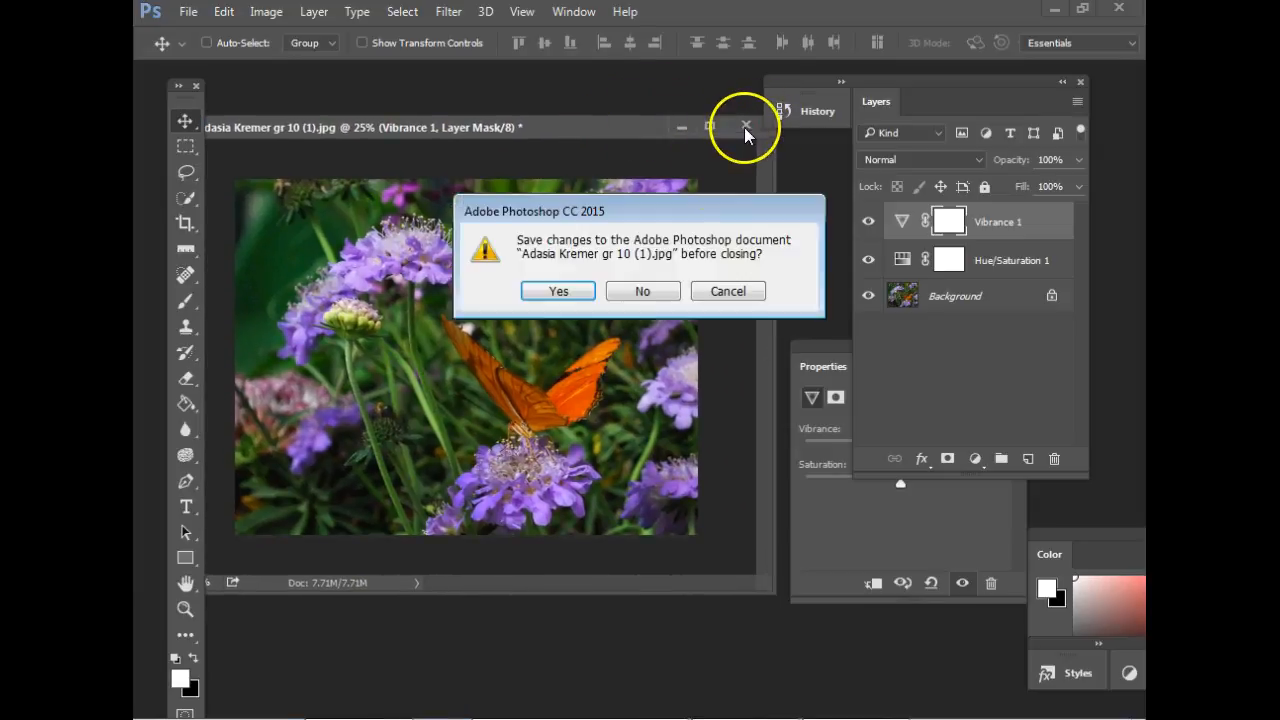
click(664, 292)
Open the peacock photo from the saved picture files.
click(190, 12)
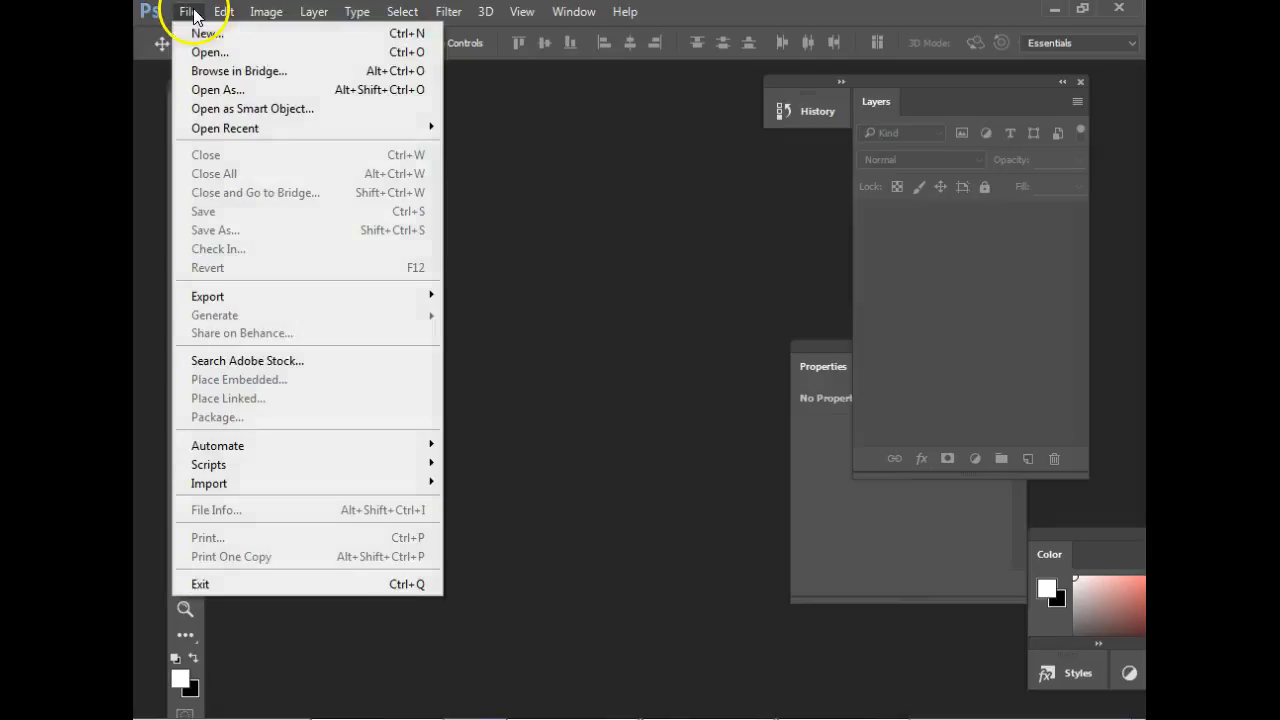
mouse_move(360, 138)
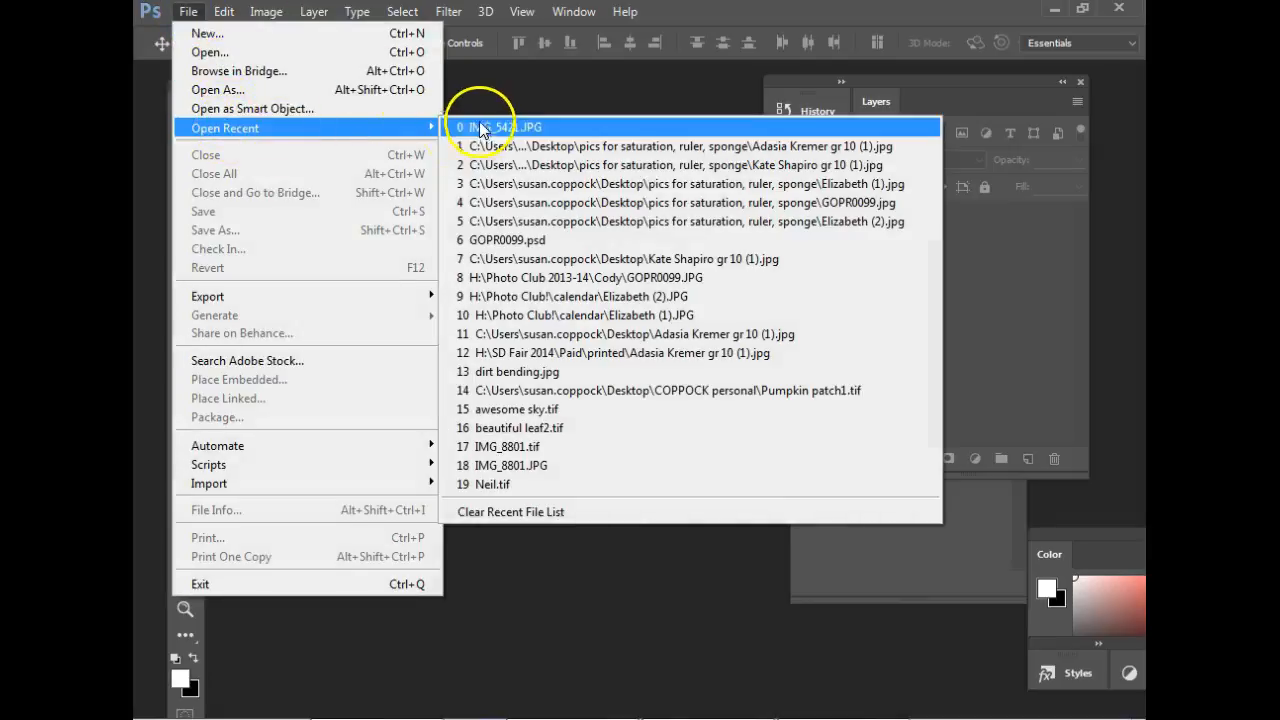
click(295, 52)
double_click(671, 251)
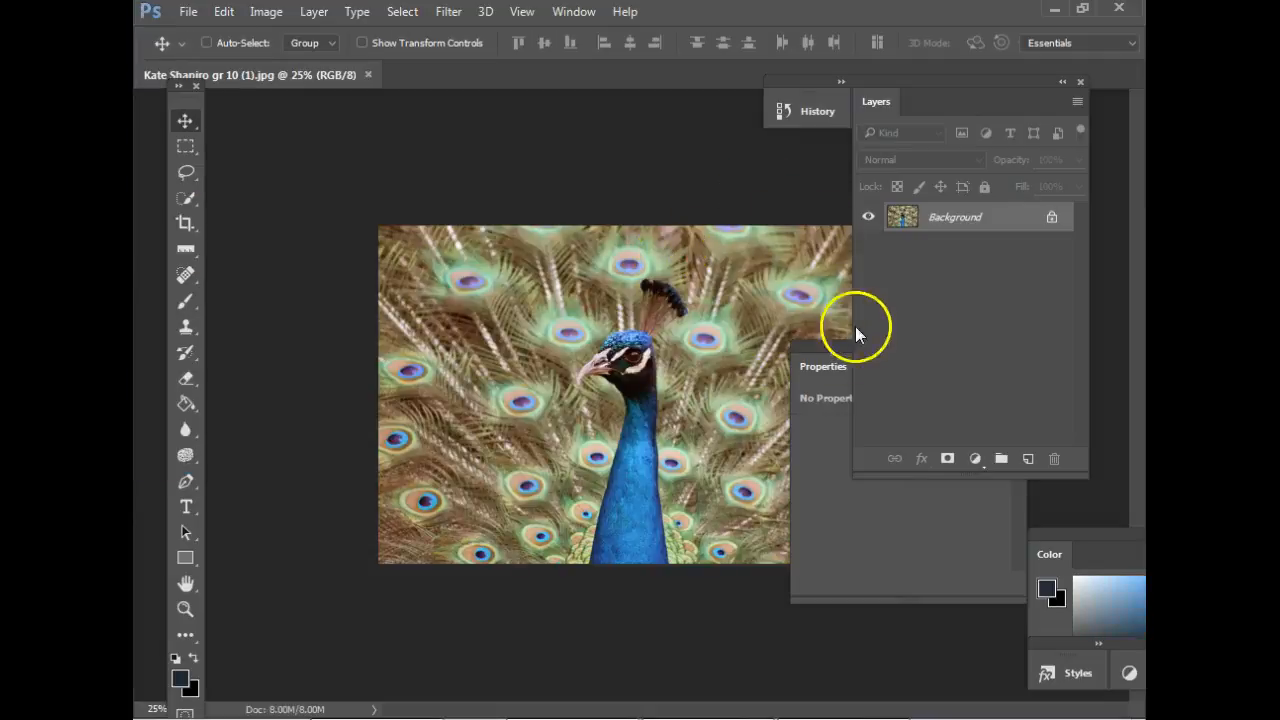
Separate the peacock photo into its own floating window and enlarge the window around the whole image.
drag(817, 352, 936, 438)
drag(288, 75, 576, 140)
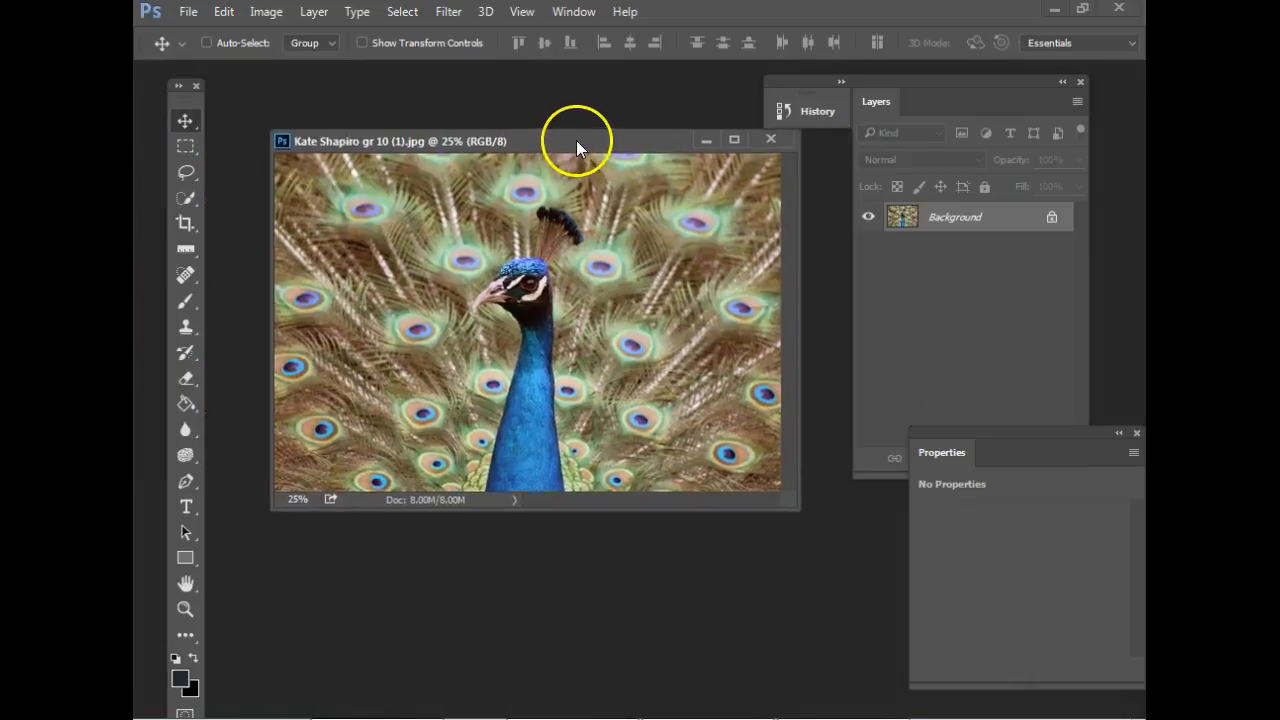
drag(793, 507, 856, 618)
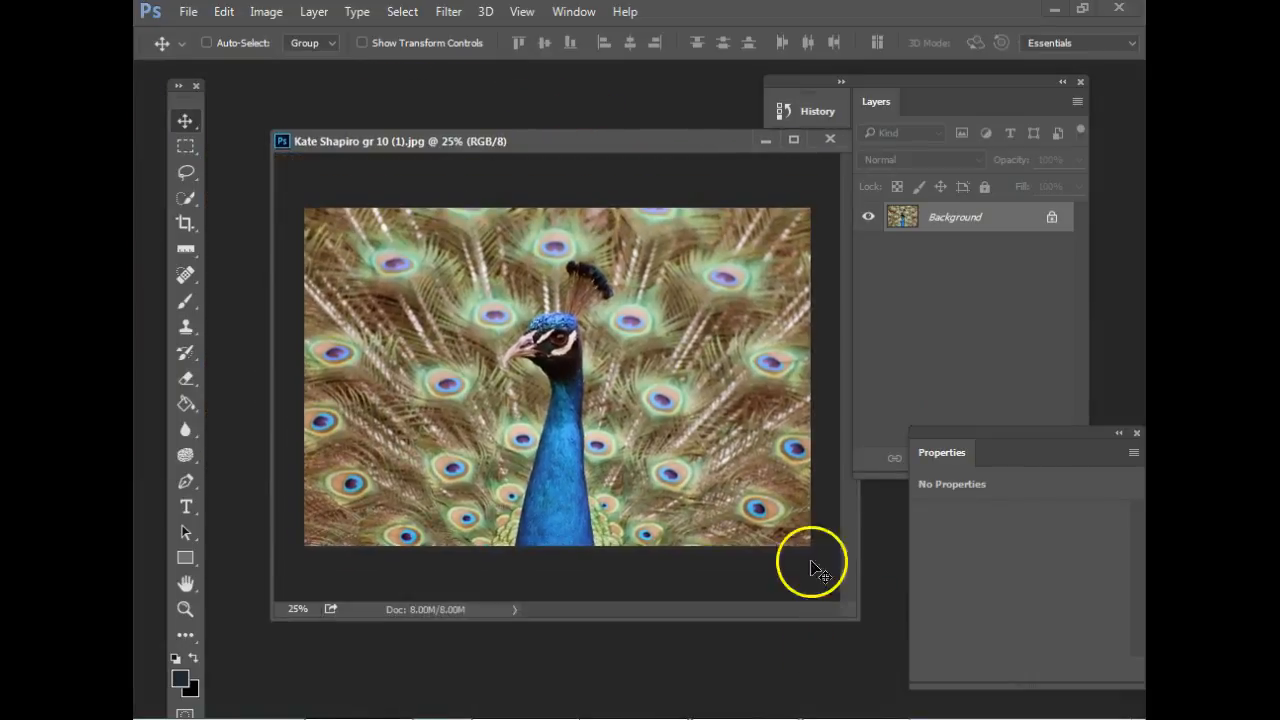
Add a Hue/Saturation adjustment layer to the peacock photo with hue +15 and saturation +34.
drag(974, 428, 986, 540)
click(974, 458)
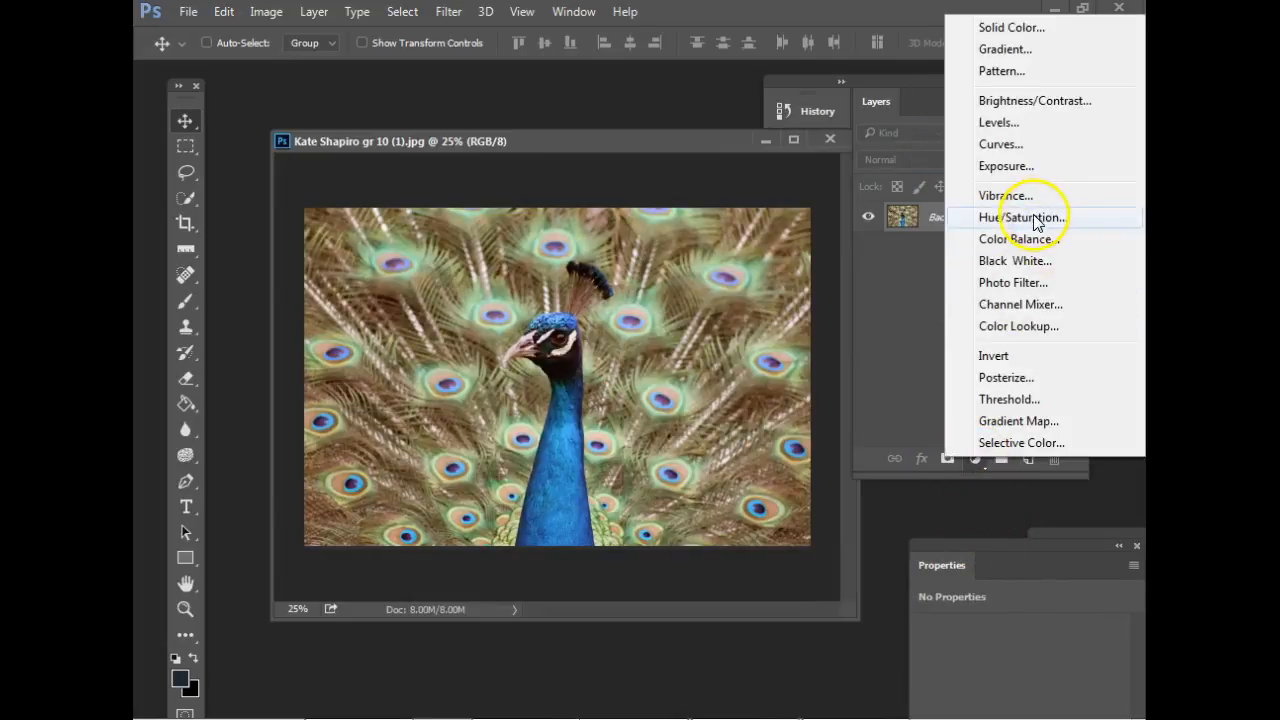
click(1036, 220)
drag(1062, 543, 920, 195)
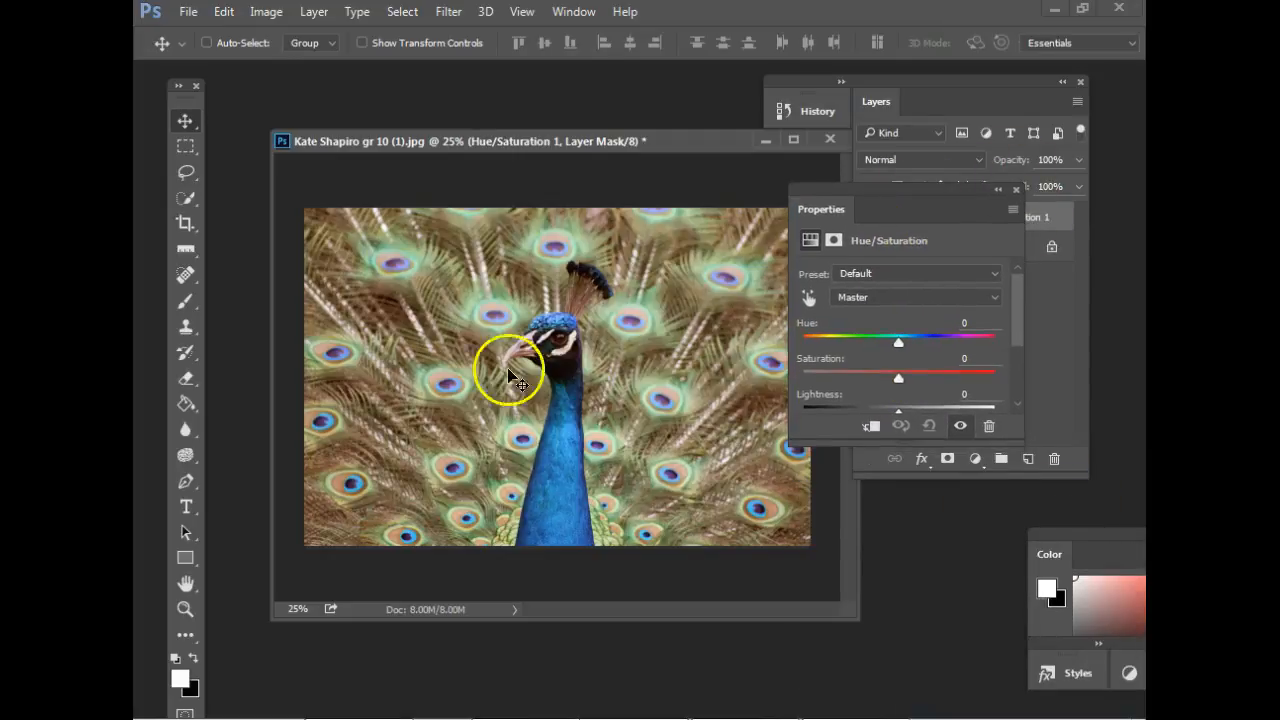
mouse_move(900, 341)
mouse_down()
mouse_move(889, 340)
mouse_move(914, 343)
mouse_up()
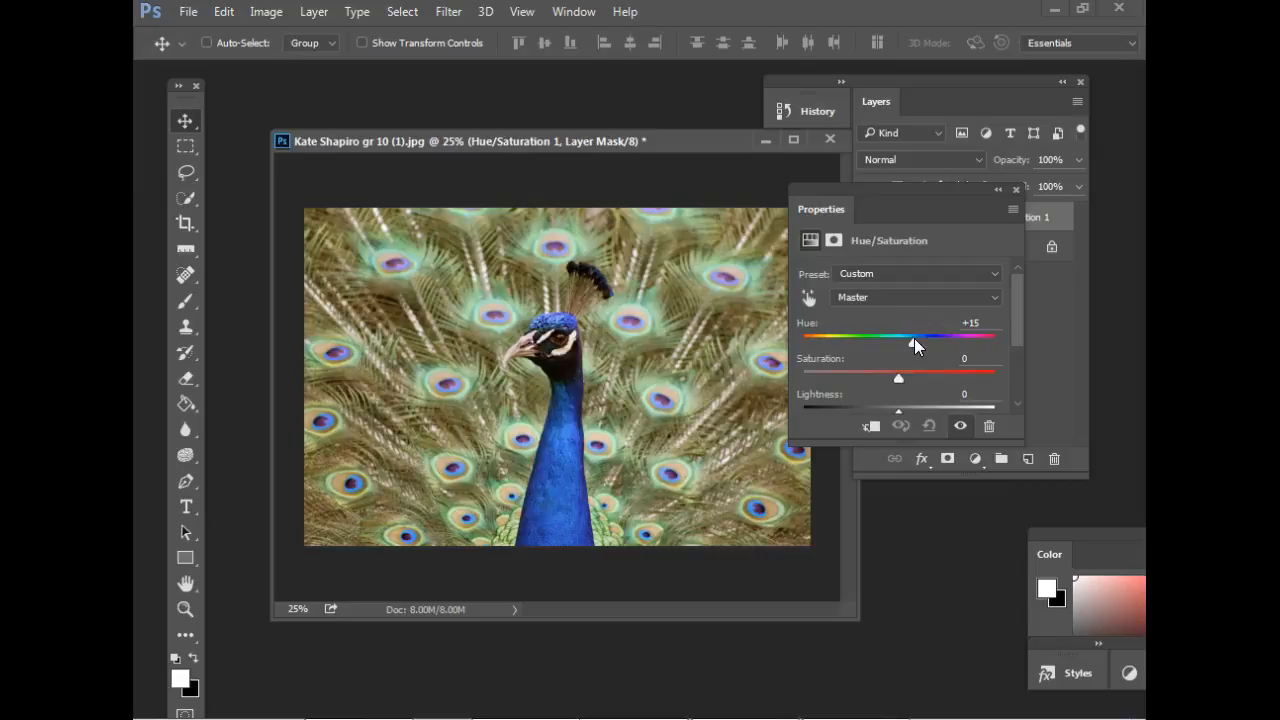
drag(900, 379, 938, 374)
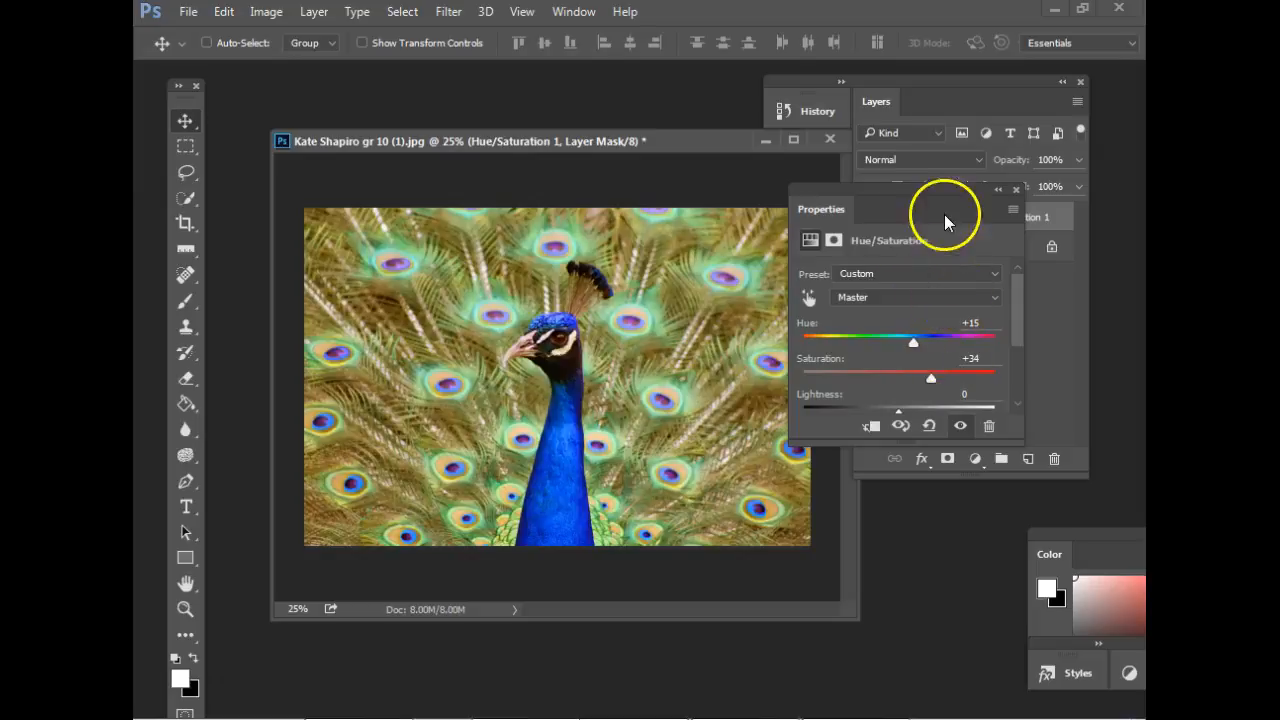
Move the adjustment settings aside and repeatedly hide and show the Hue/Saturation layer to compare the peacock's colours.
drag(899, 195, 918, 348)
click(867, 217)
click(867, 217)
click(867, 217)
click(867, 217)
click(867, 217)
click(867, 220)
click(867, 218)
click(867, 218)
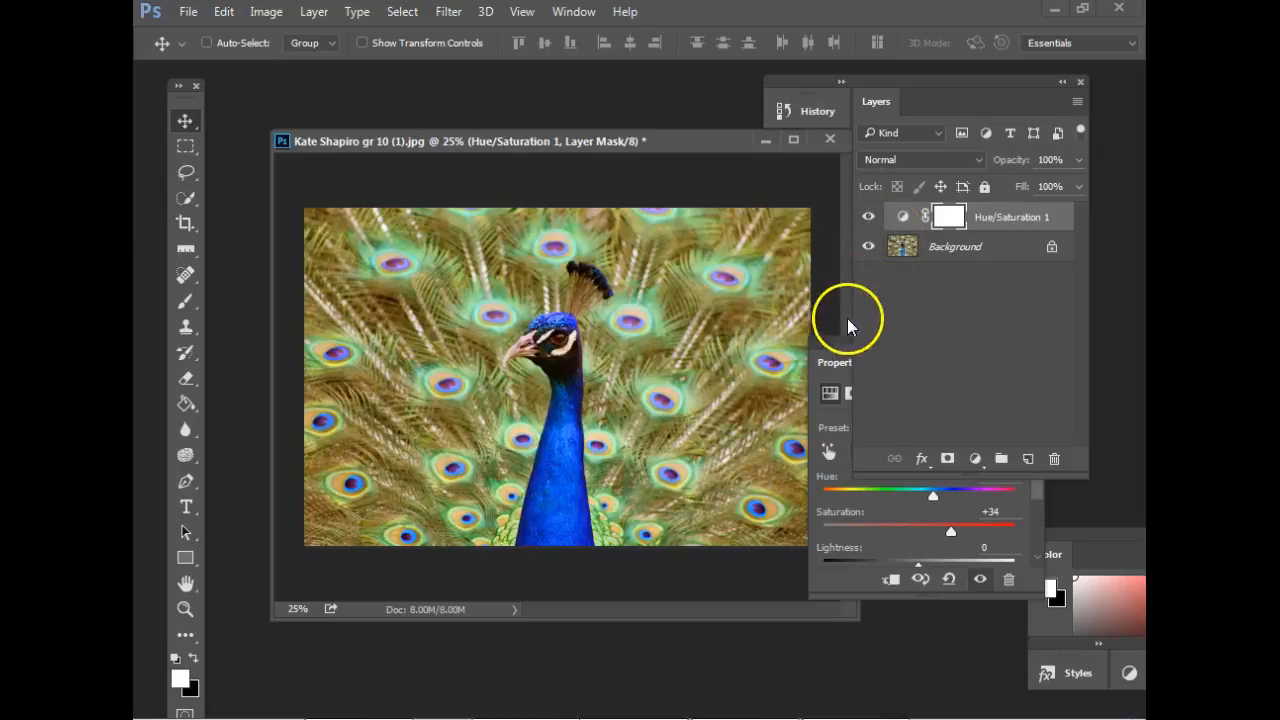
Delete the Hue/Saturation adjustment layer from the peacock photo.
click(835, 362)
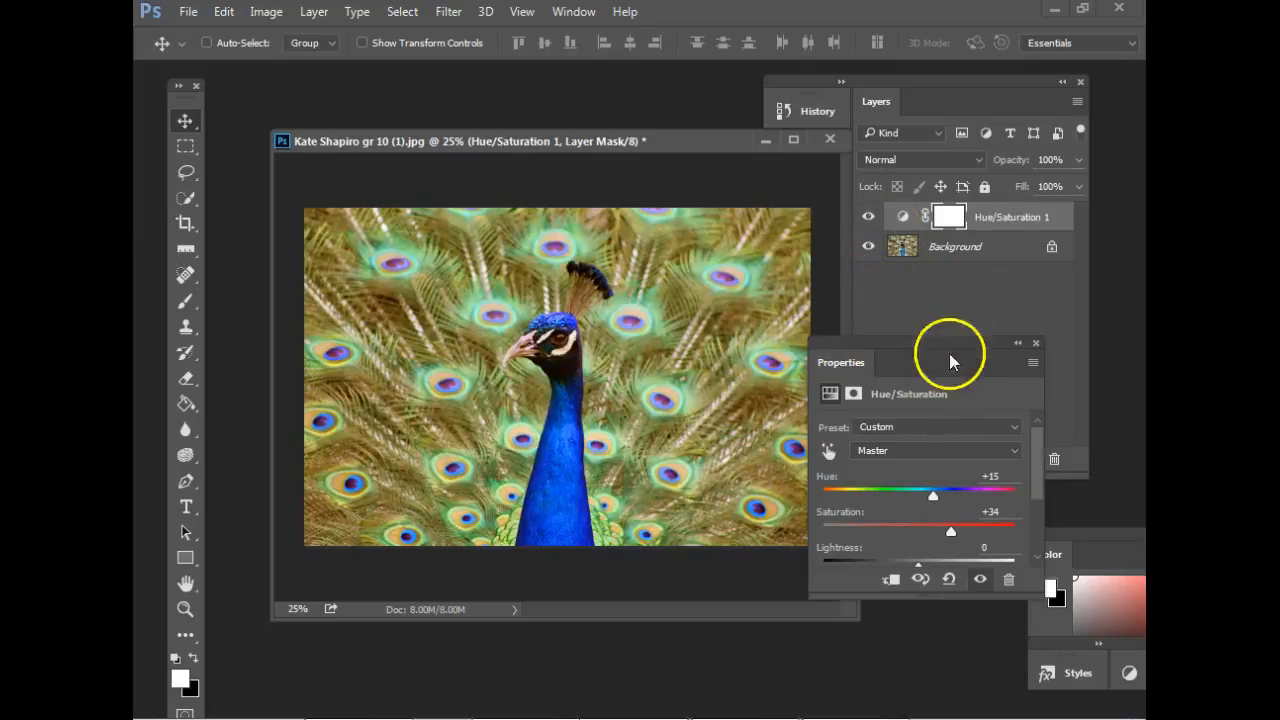
click(977, 218)
key(Delete)
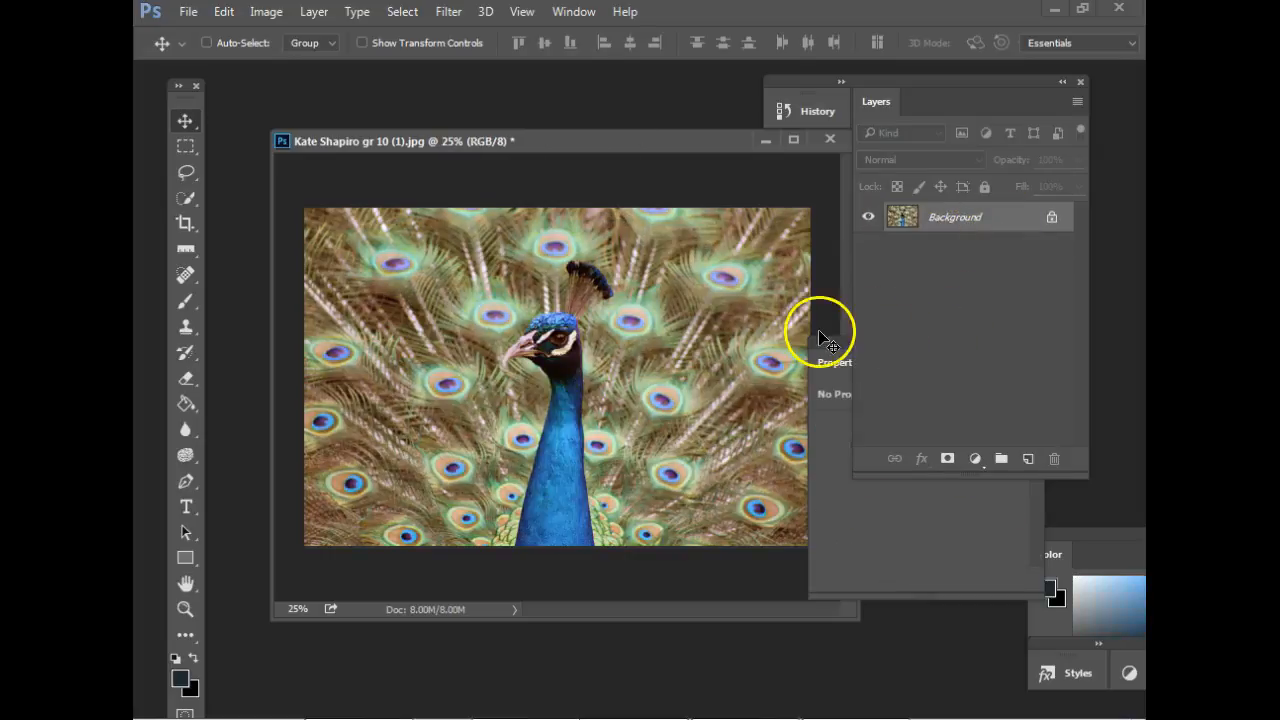
Add a Vibrance adjustment layer with vibrance +2 and saturation +70, and move its settings away from the image.
click(975, 459)
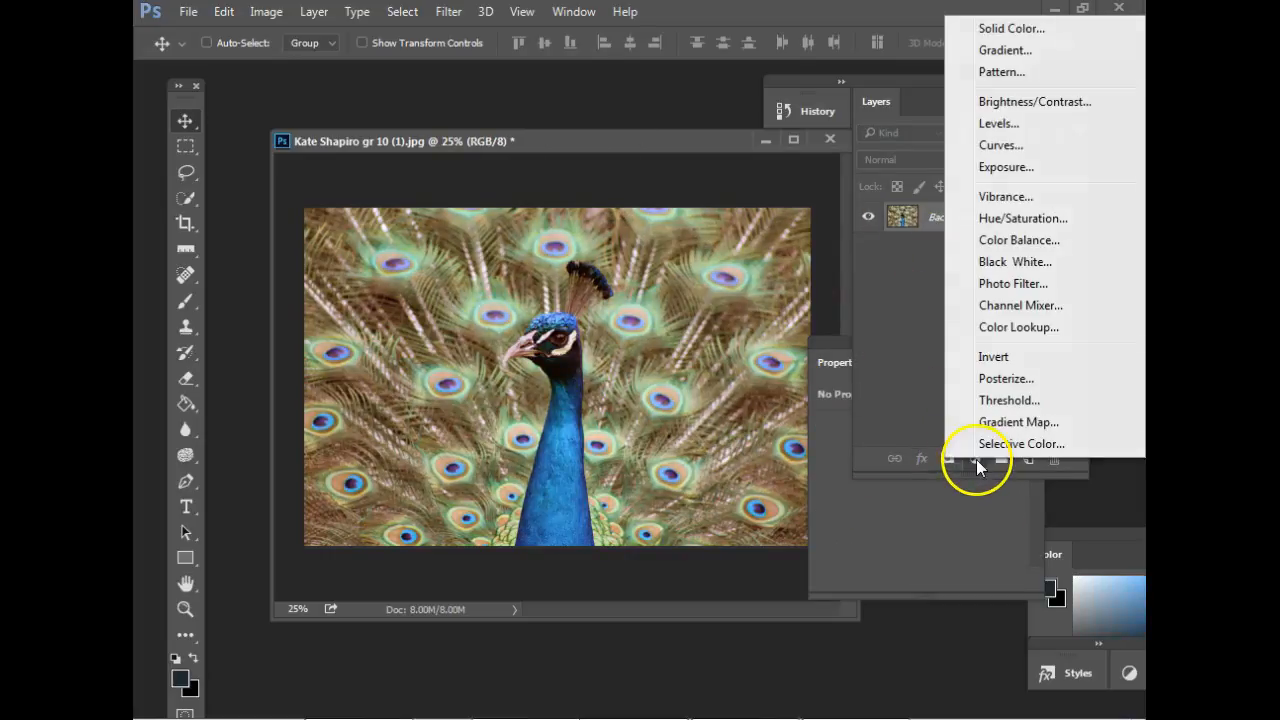
click(997, 196)
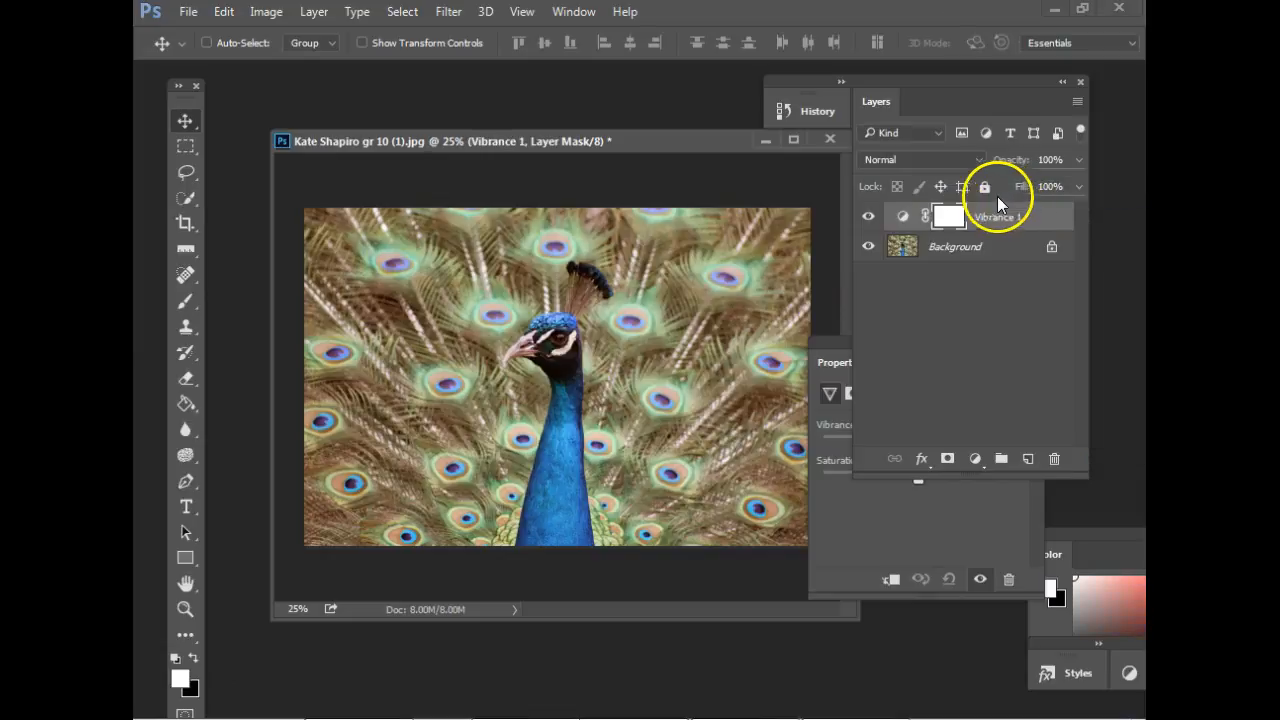
drag(825, 352, 692, 368)
drag(783, 467, 862, 486)
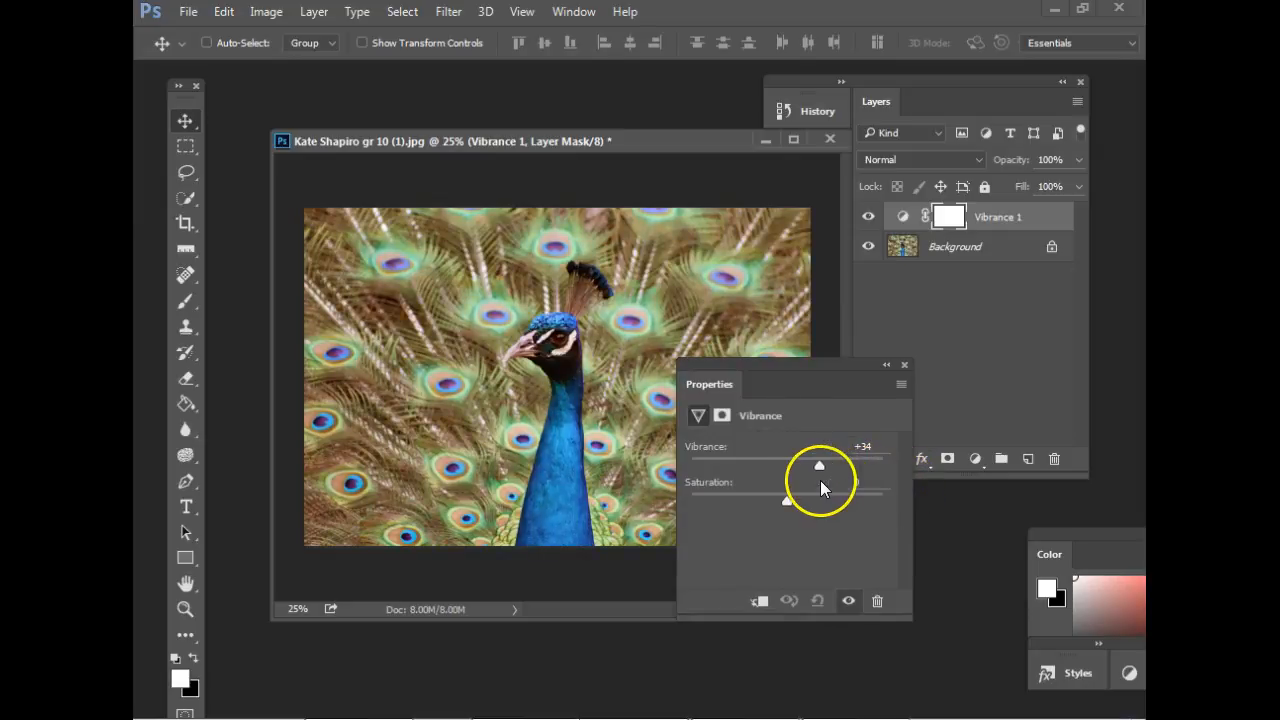
drag(781, 480, 790, 502)
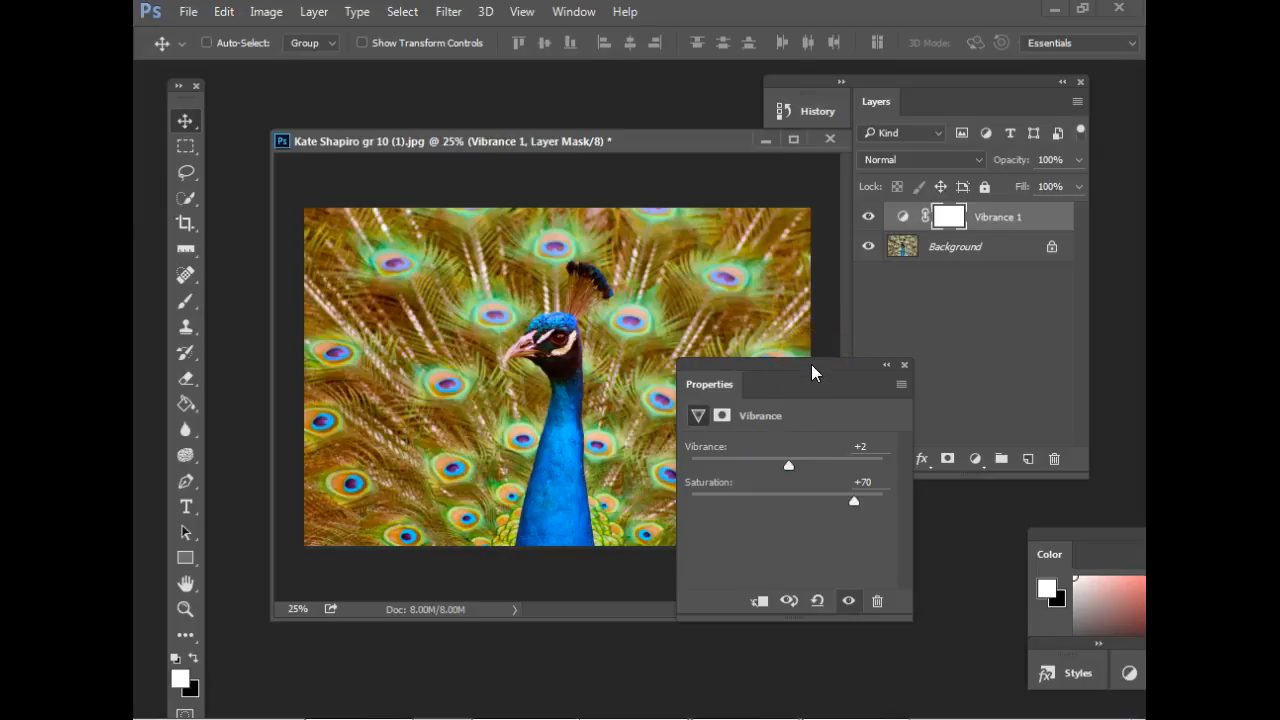
drag(811, 373, 947, 452)
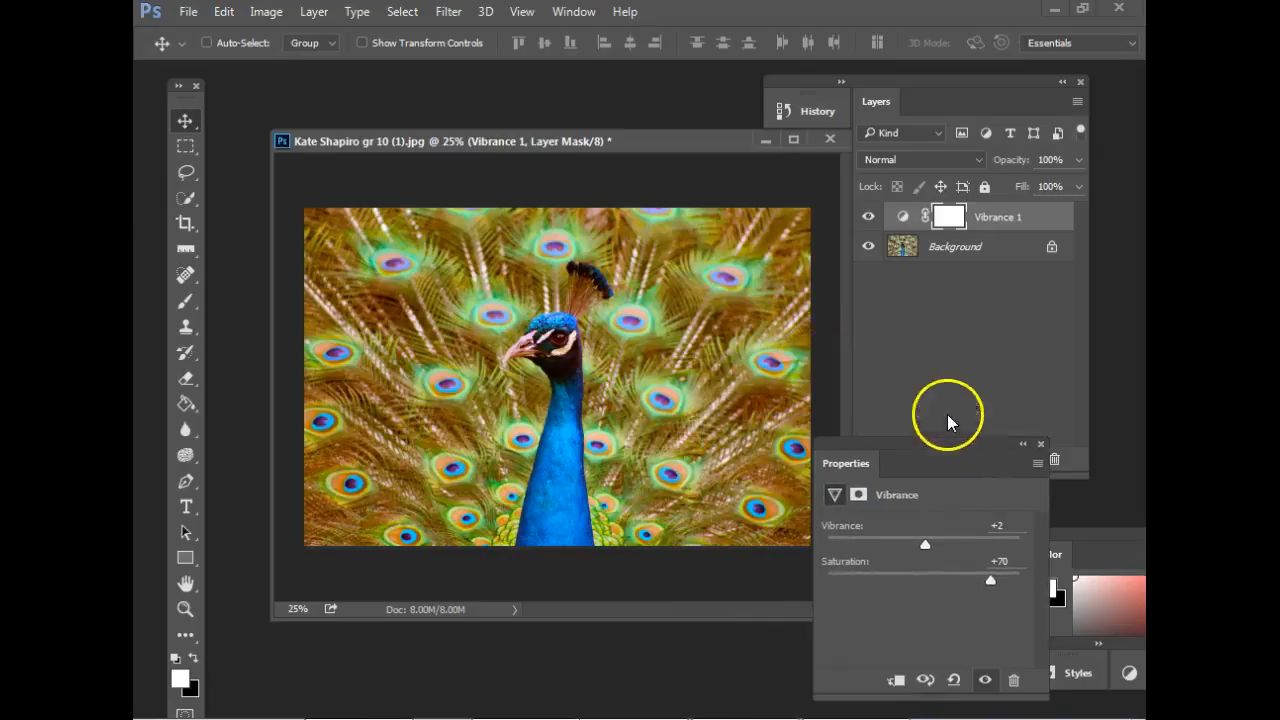
Close the peacock photo without saving and open the sunset photo of two people walking with a surfboard.
click(830, 139)
click(649, 291)
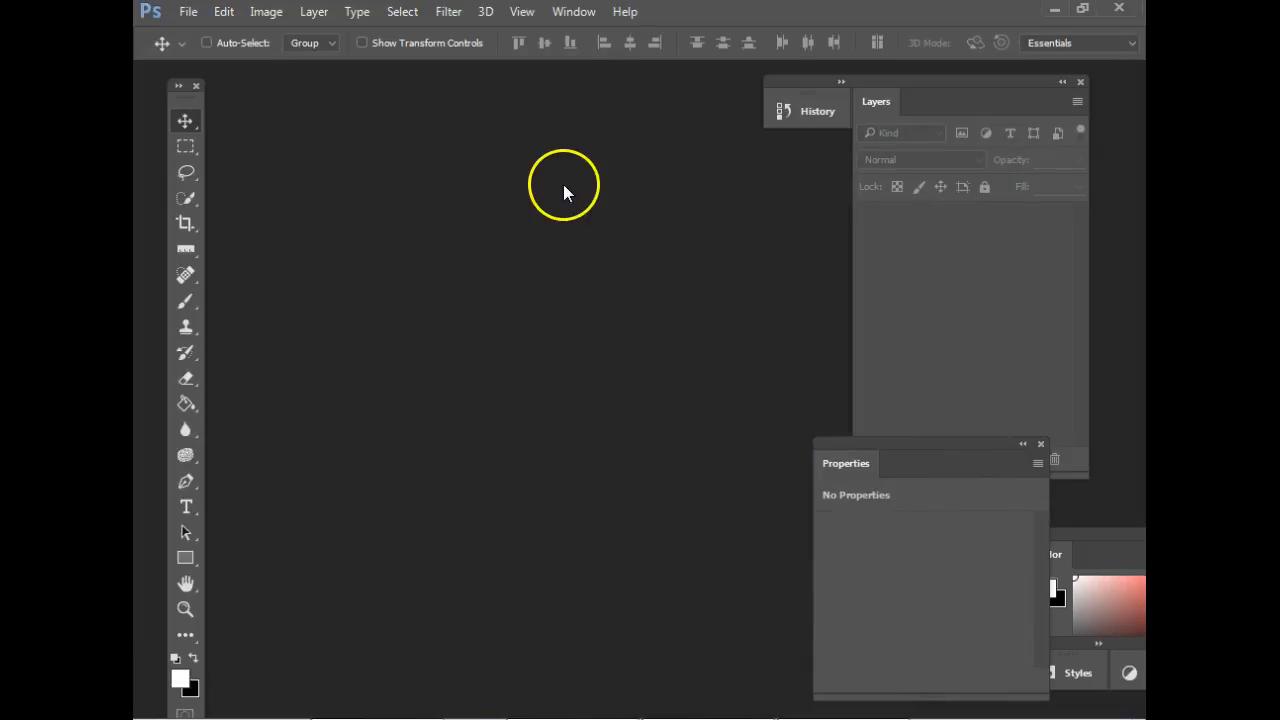
click(187, 12)
click(198, 47)
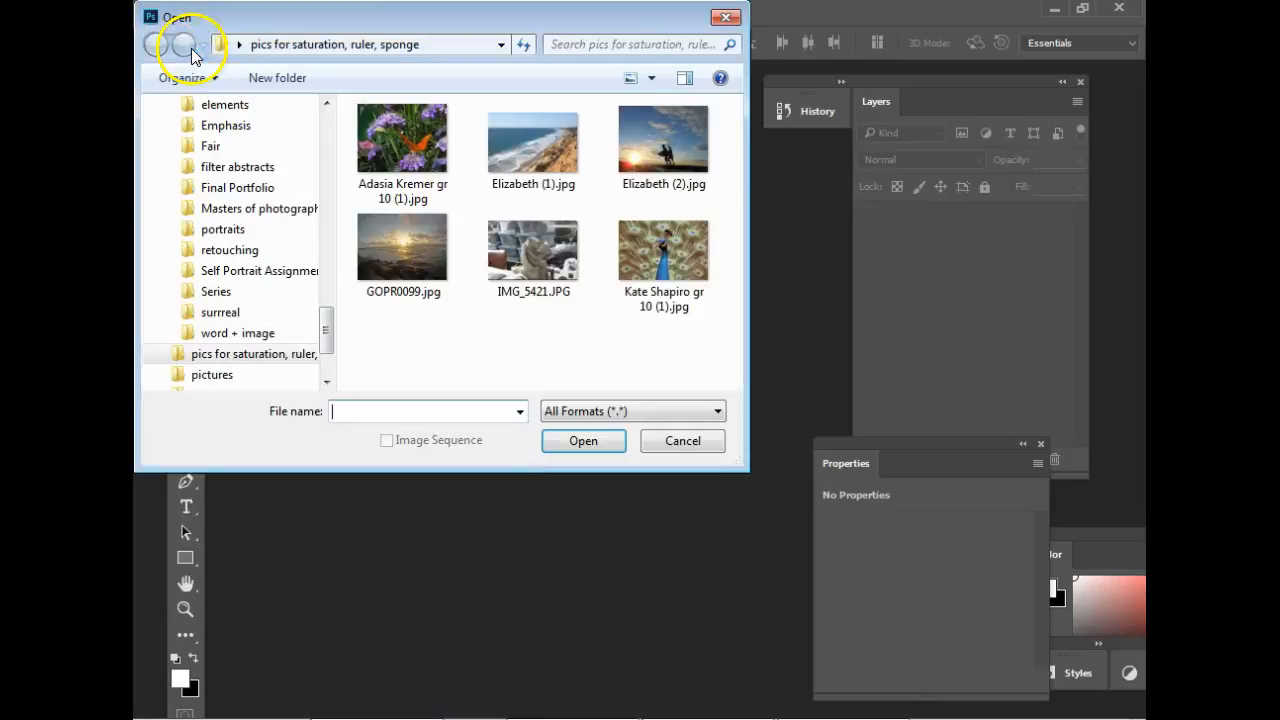
double_click(660, 140)
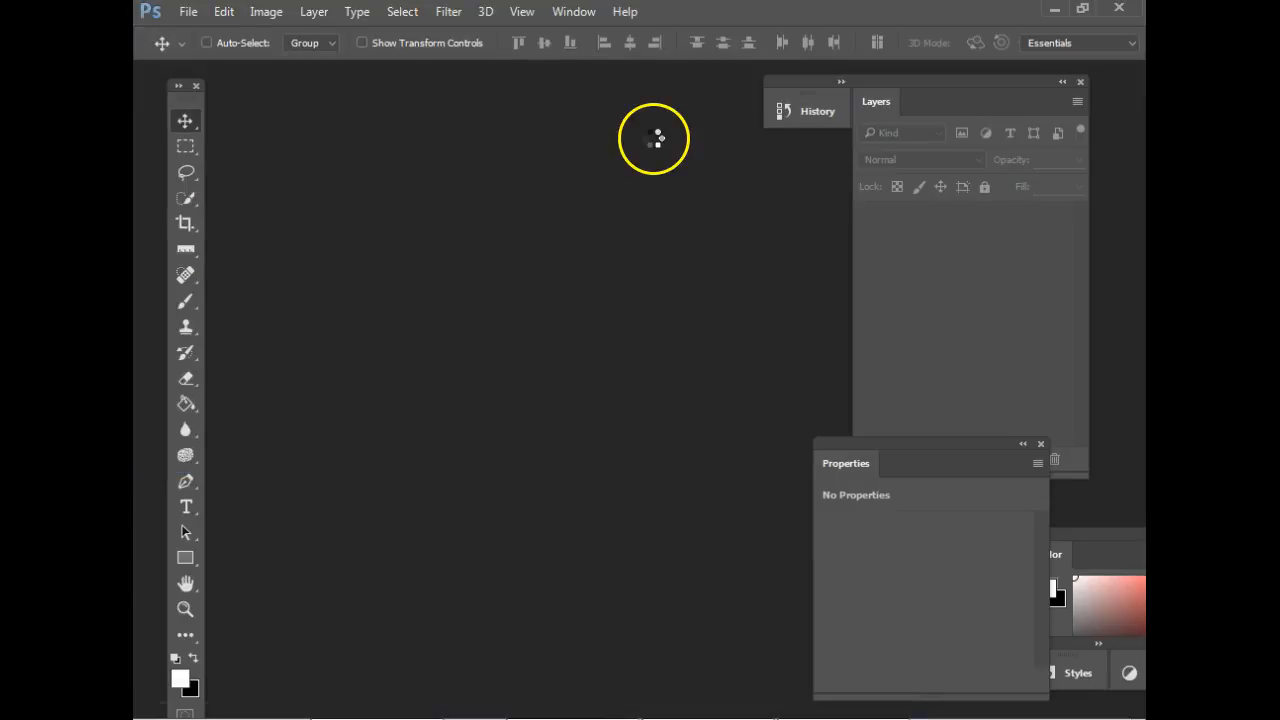
Separate the sunset photo into its own floating window beside the tools and enlarge the window around the whole image.
drag(280, 80, 284, 108)
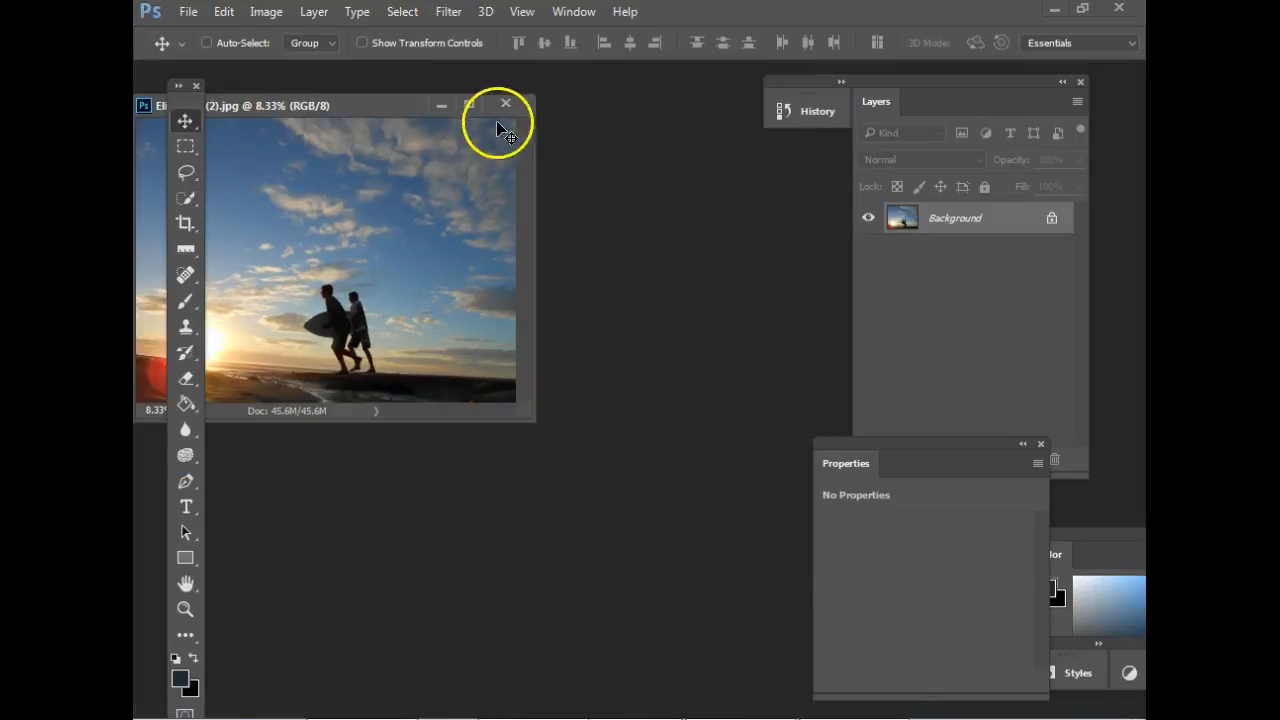
drag(386, 104, 551, 104)
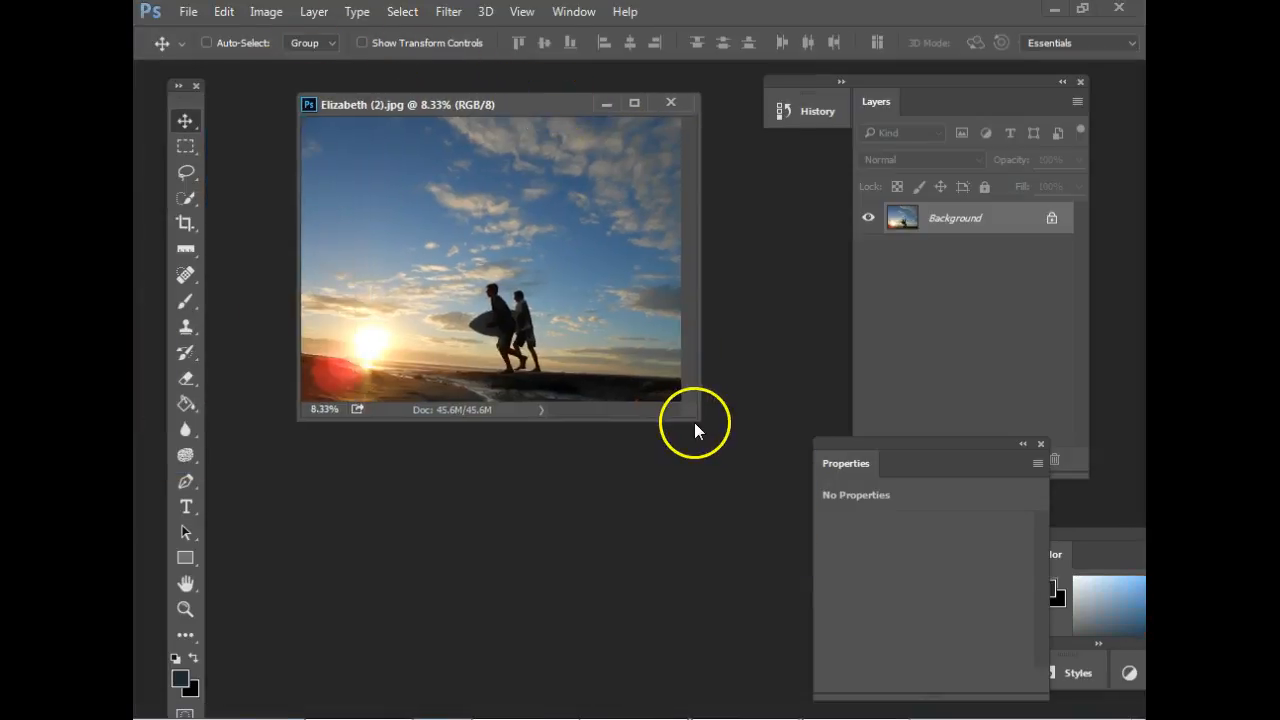
drag(680, 417, 846, 514)
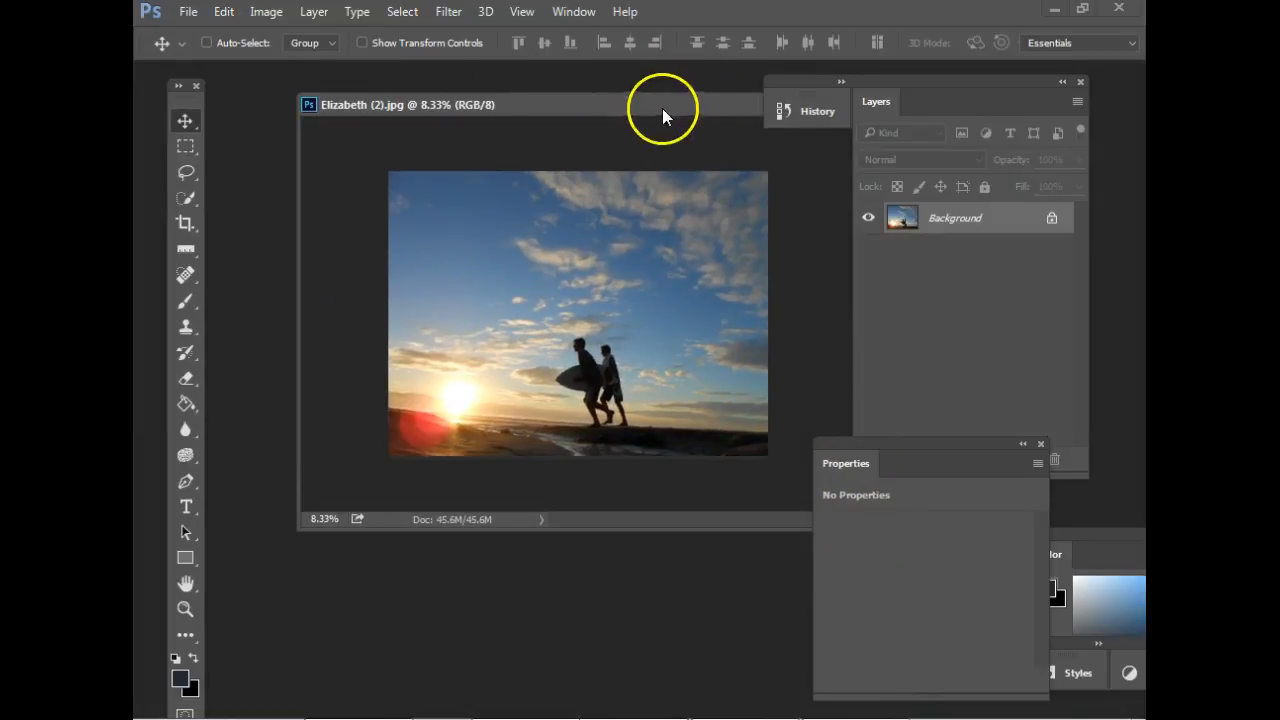
drag(662, 108, 592, 106)
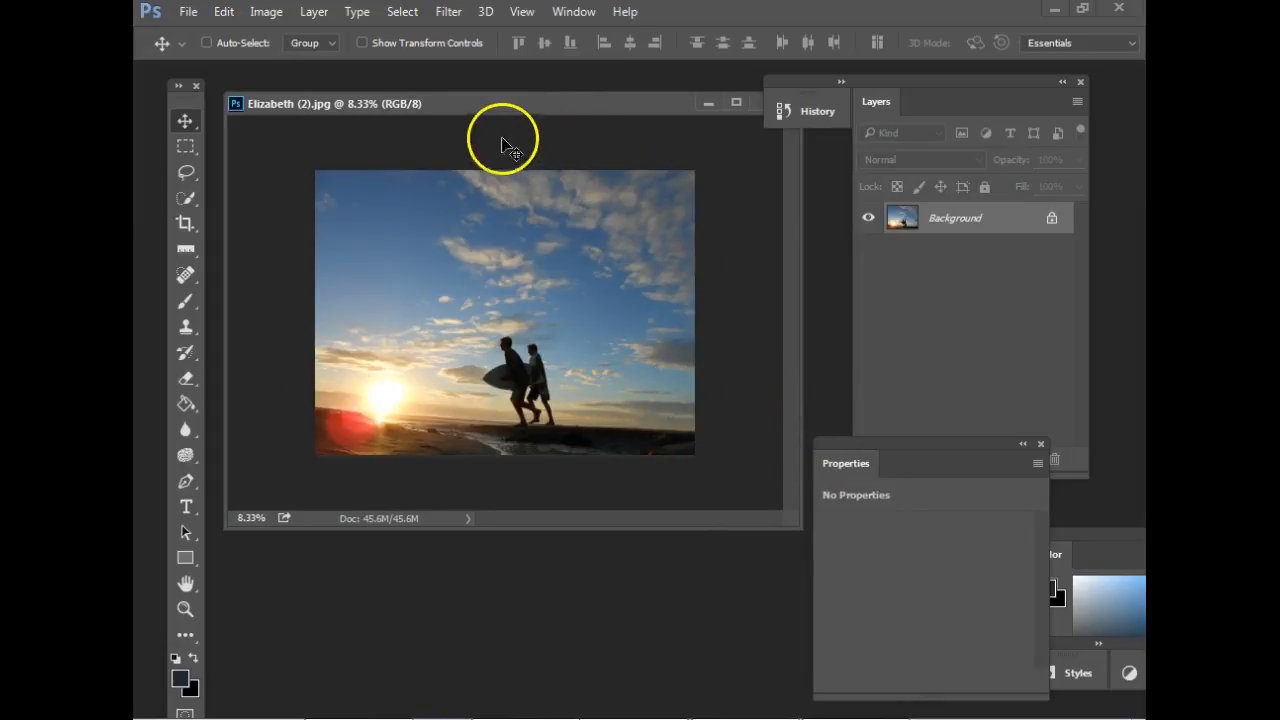
Draw a Ruler tool line along the sloping horizon across the whole photo and straighten the layer to it.
click(189, 250)
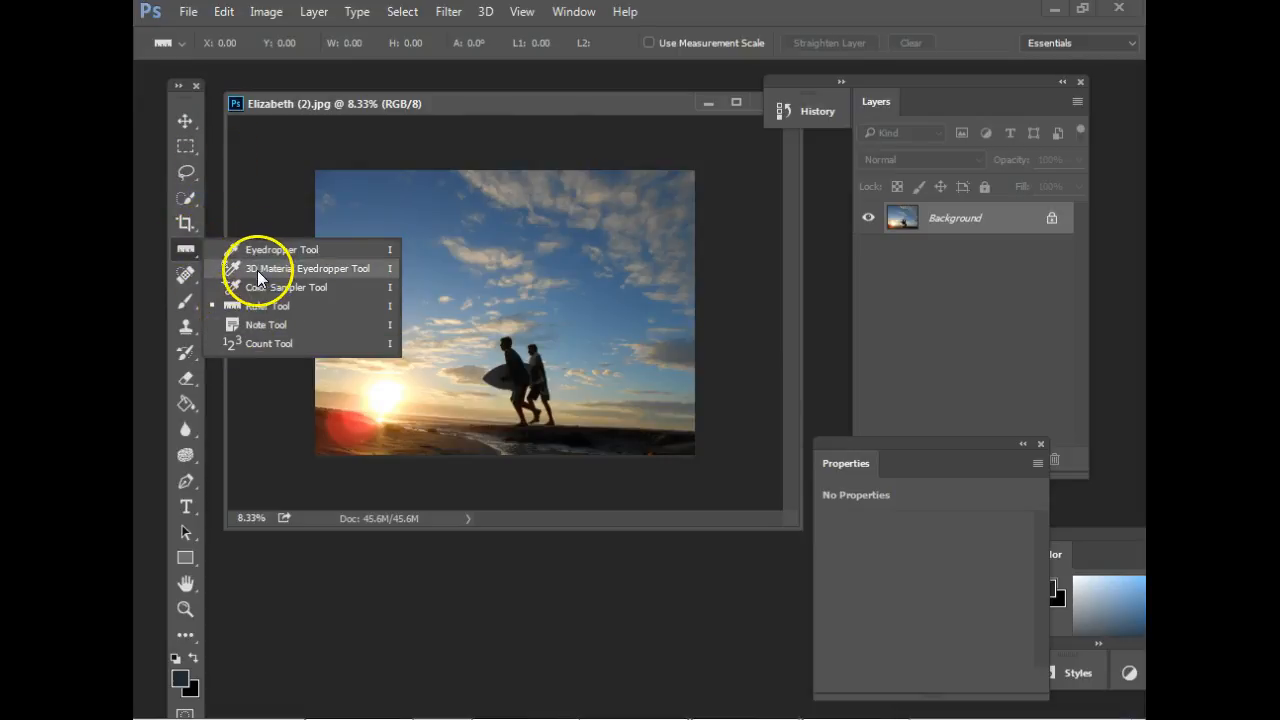
click(240, 249)
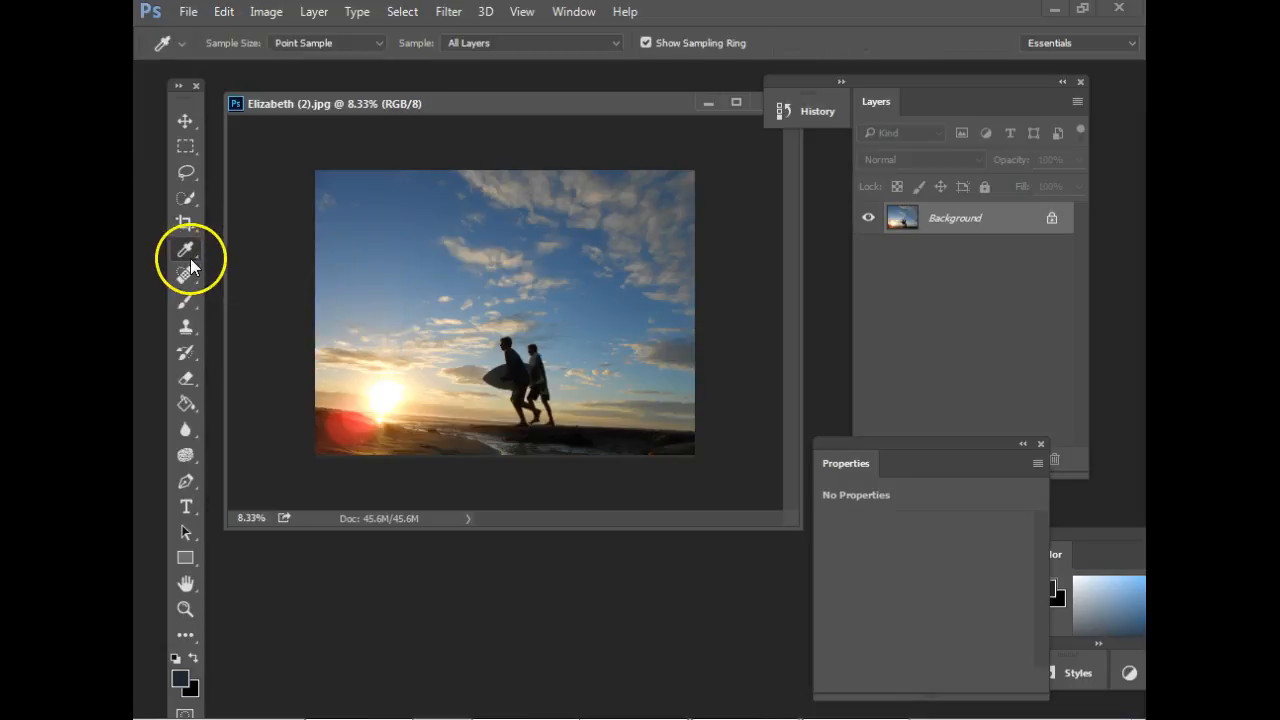
click(191, 253)
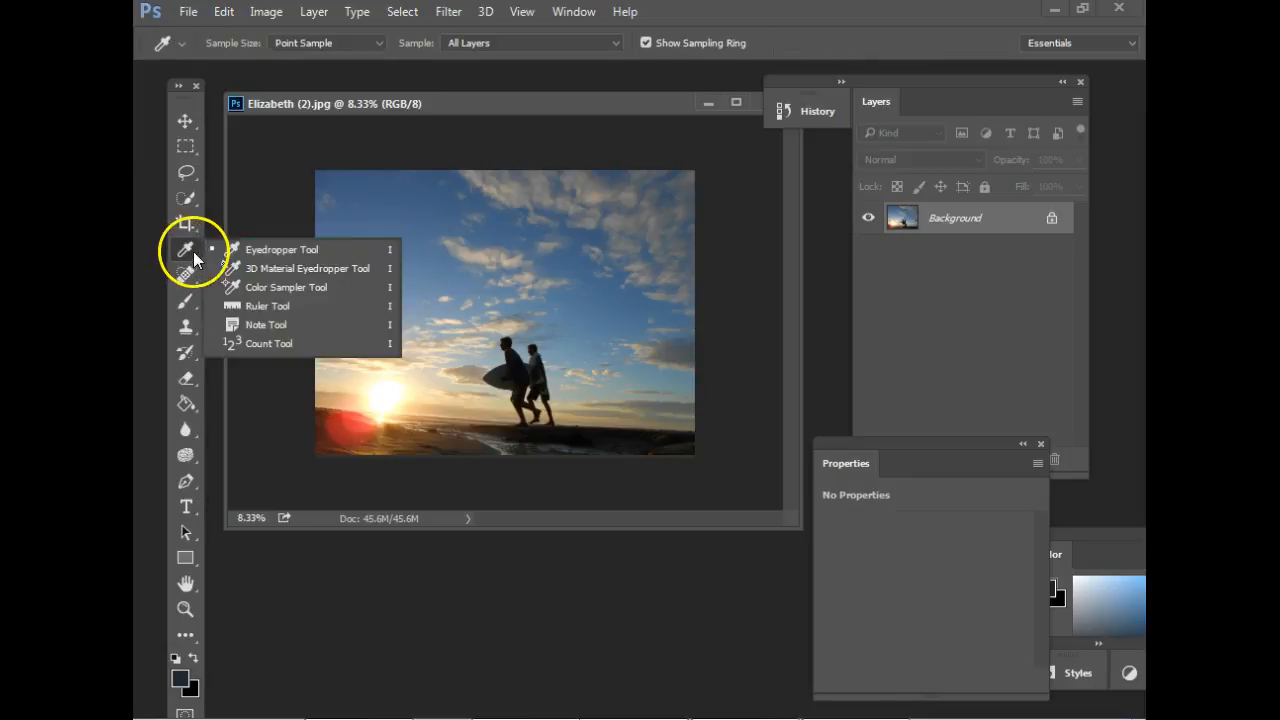
click(267, 306)
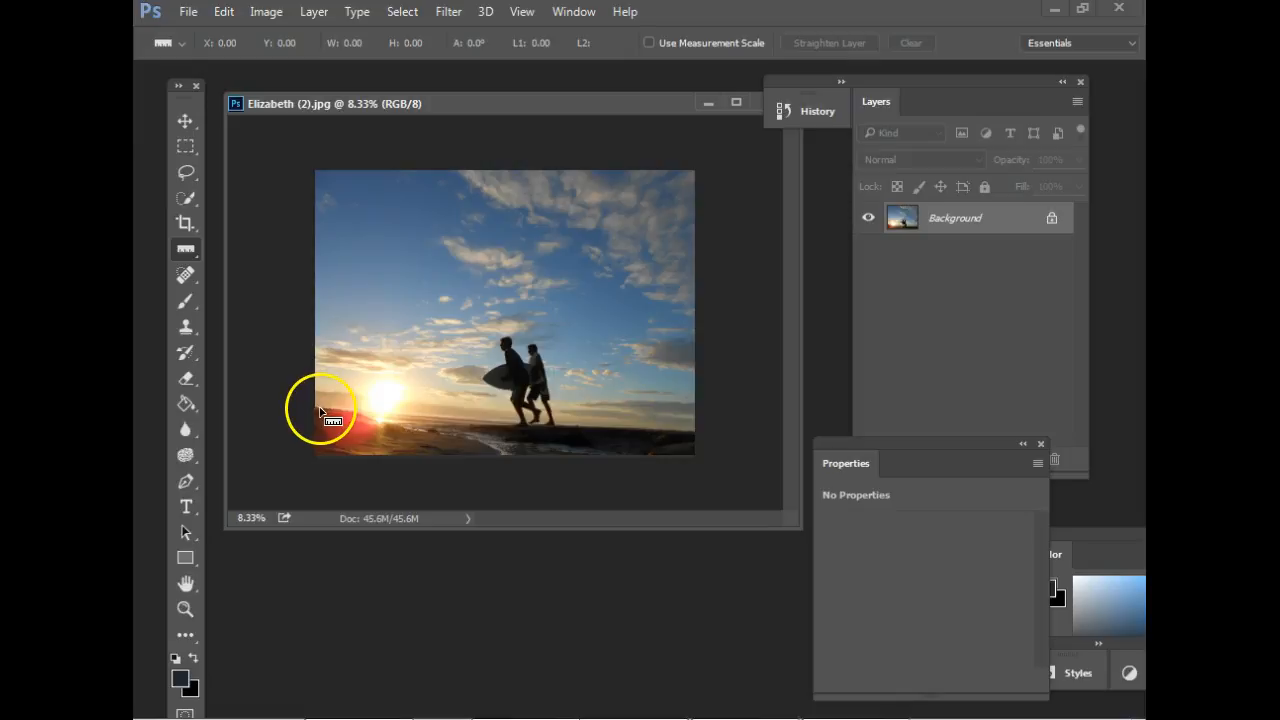
drag(317, 409, 689, 435)
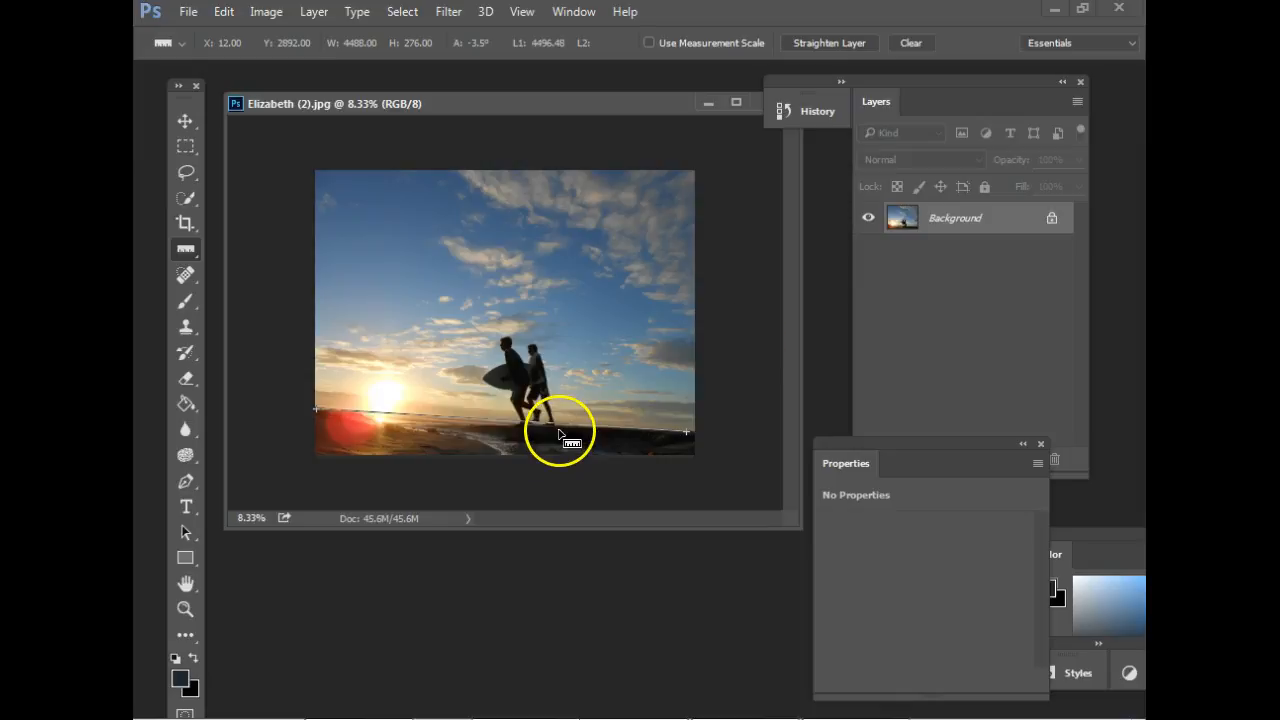
click(833, 47)
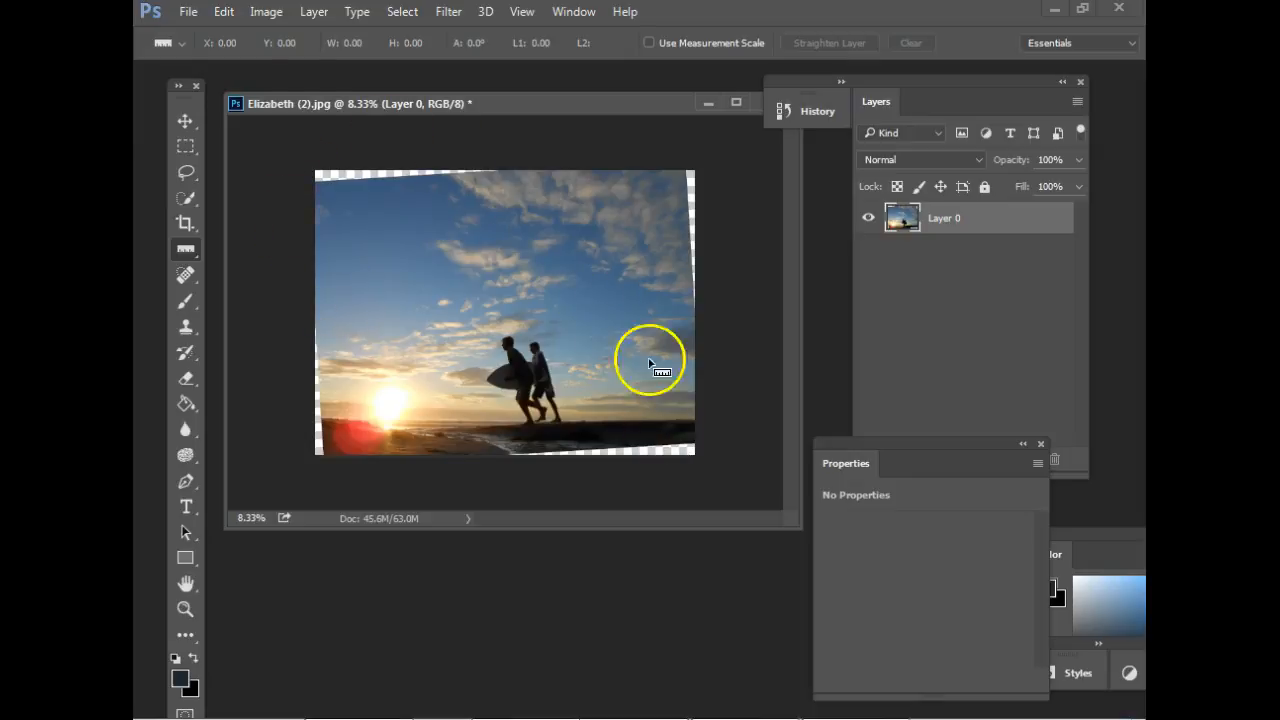
Lasso the empty wedge along the photo's upper edge, fill it with Content-Aware, and deselect it.
click(185, 172)
mouse_move(316, 193)
mouse_down()
mouse_move(551, 165)
mouse_move(321, 145)
mouse_move(309, 169)
mouse_move(336, 188)
mouse_up()
right_click(336, 188)
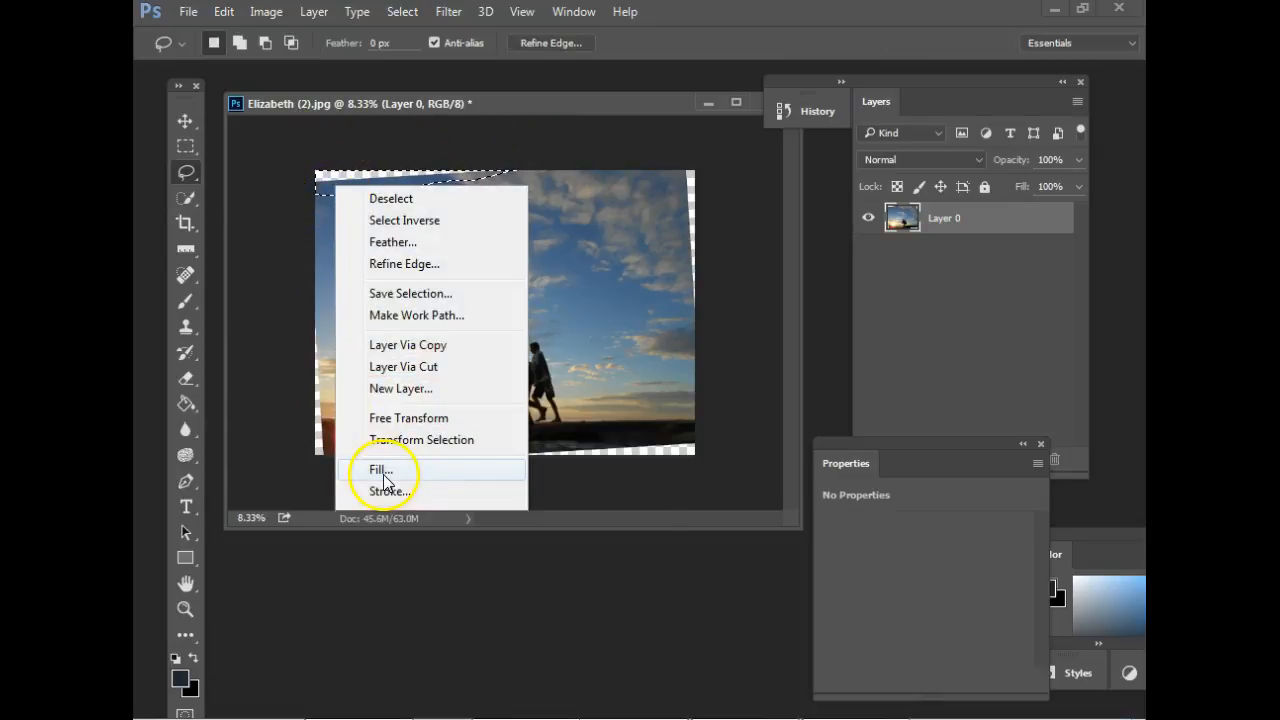
click(376, 466)
click(620, 360)
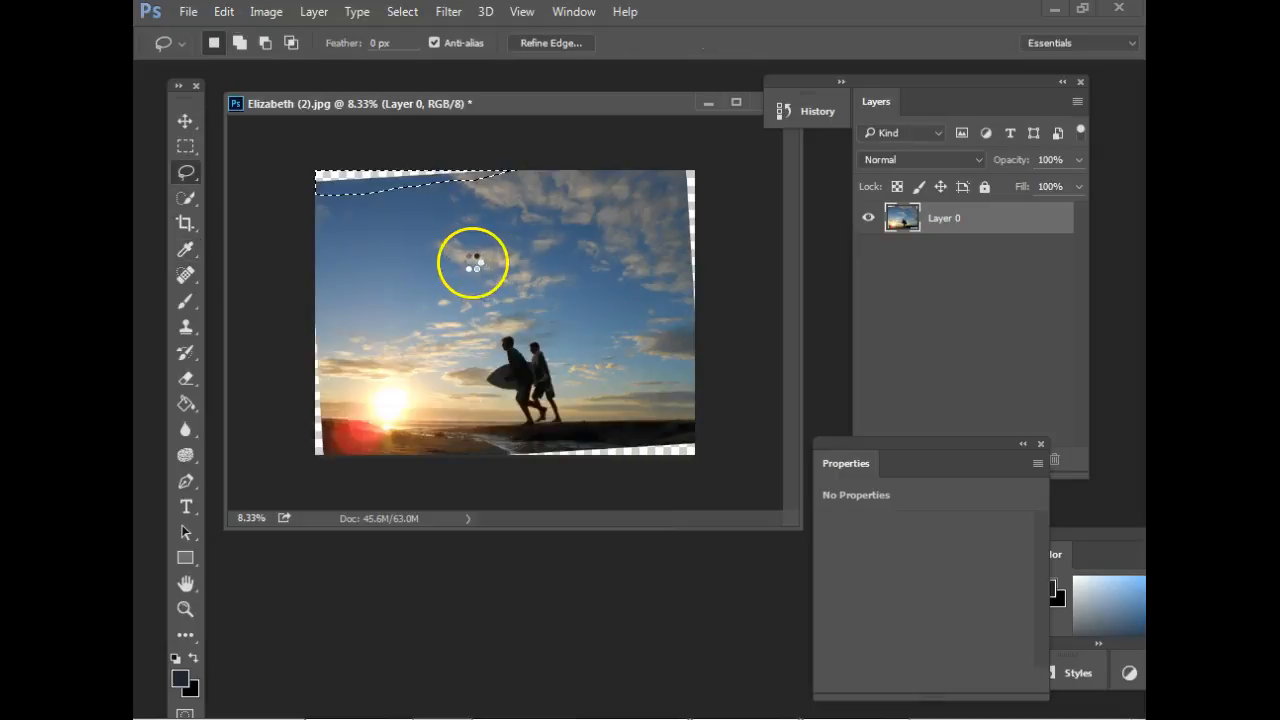
key(ctrl+d)
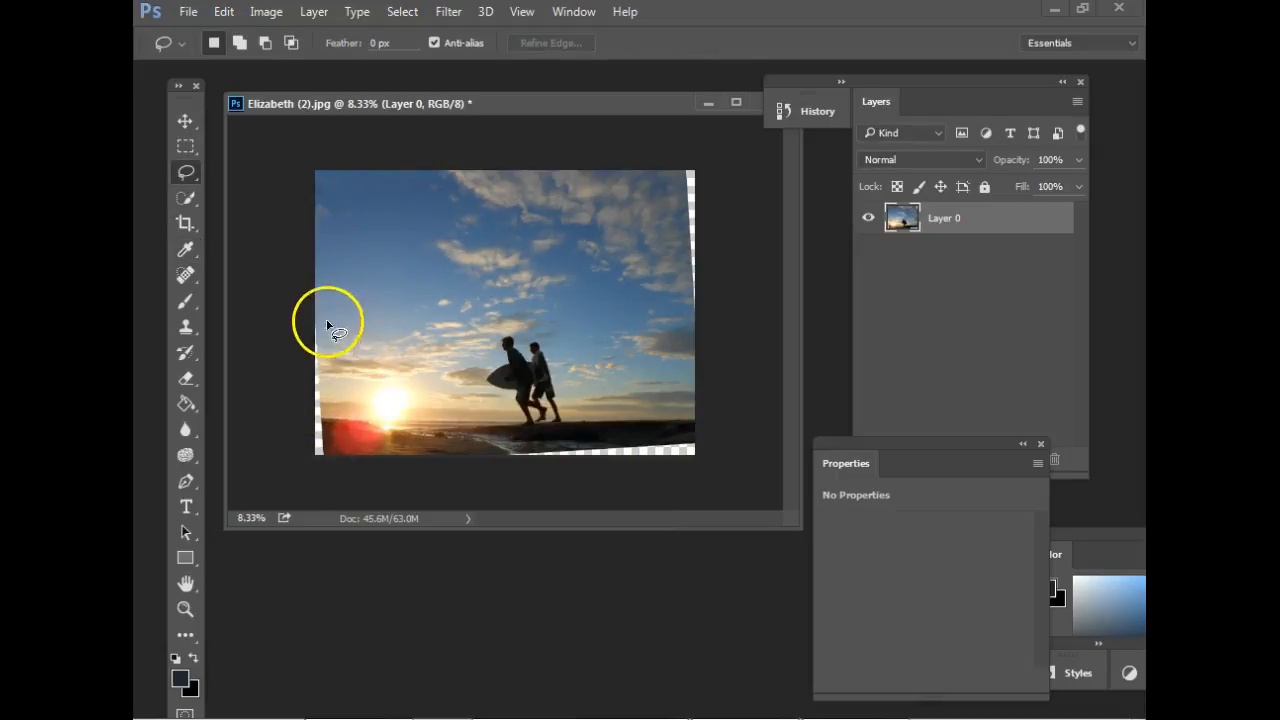
Lasso the empty strip along the photo's lower left edge, fill it with Content-Aware at 100% opacity, and deselect it.
mouse_move(316, 292)
mouse_down()
mouse_move(342, 457)
mouse_move(321, 487)
mouse_move(285, 417)
mouse_move(287, 329)
mouse_move(313, 296)
mouse_up()
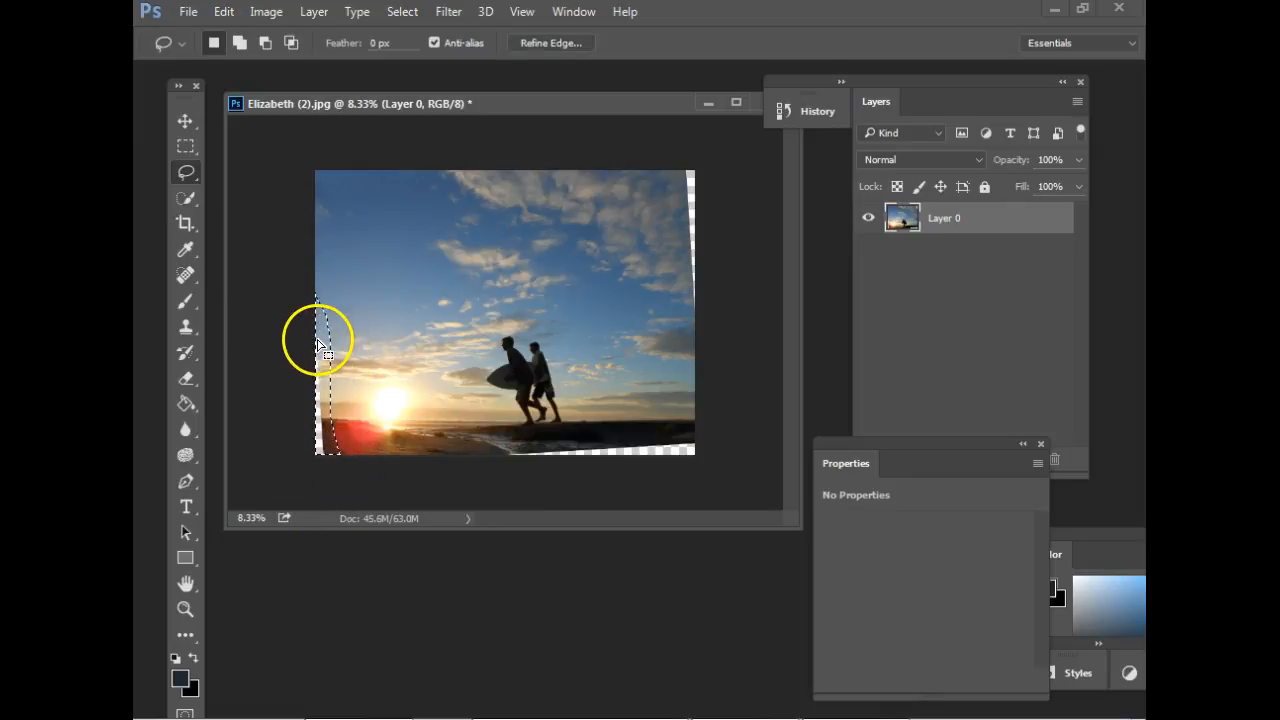
right_click(316, 330)
click(371, 583)
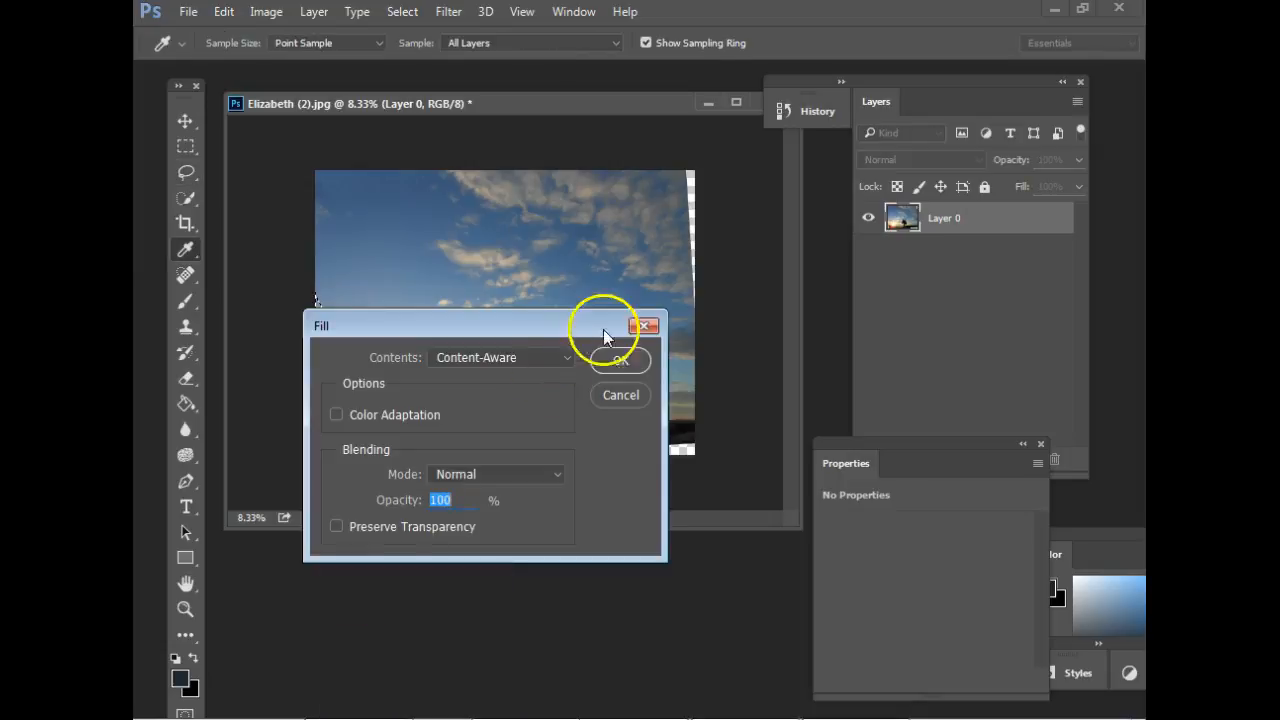
click(622, 361)
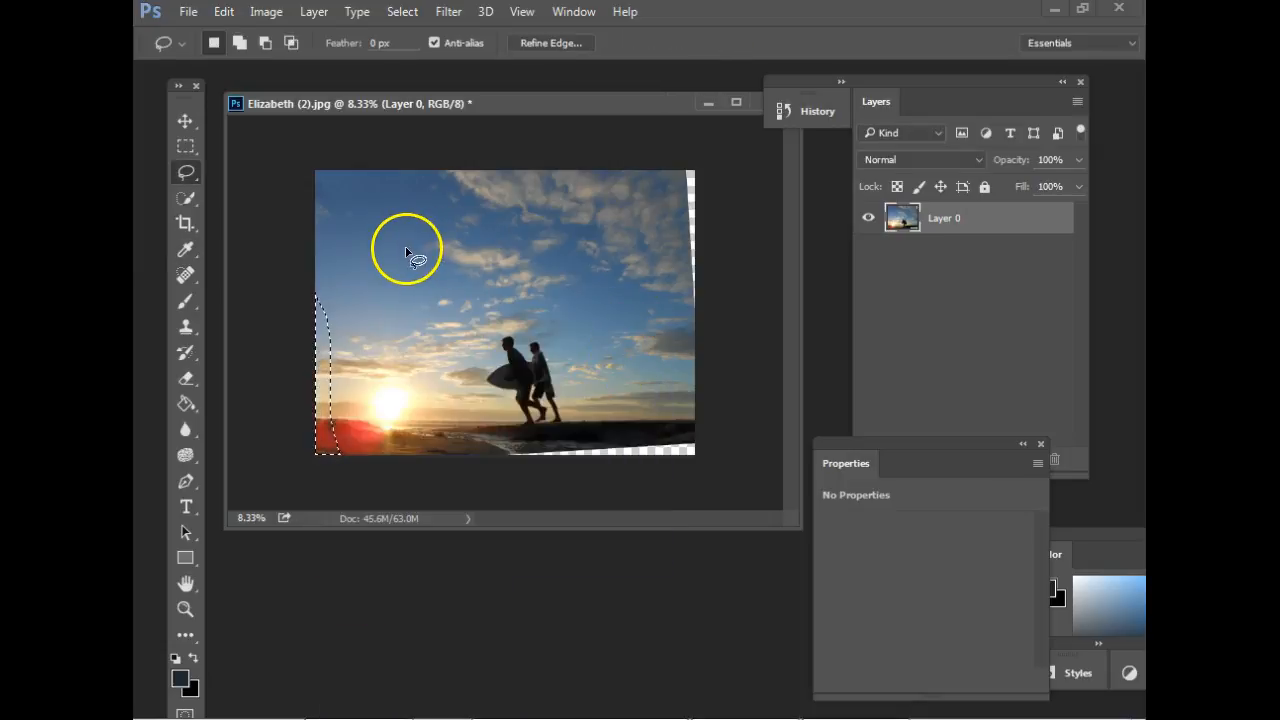
key(ctrl+d)
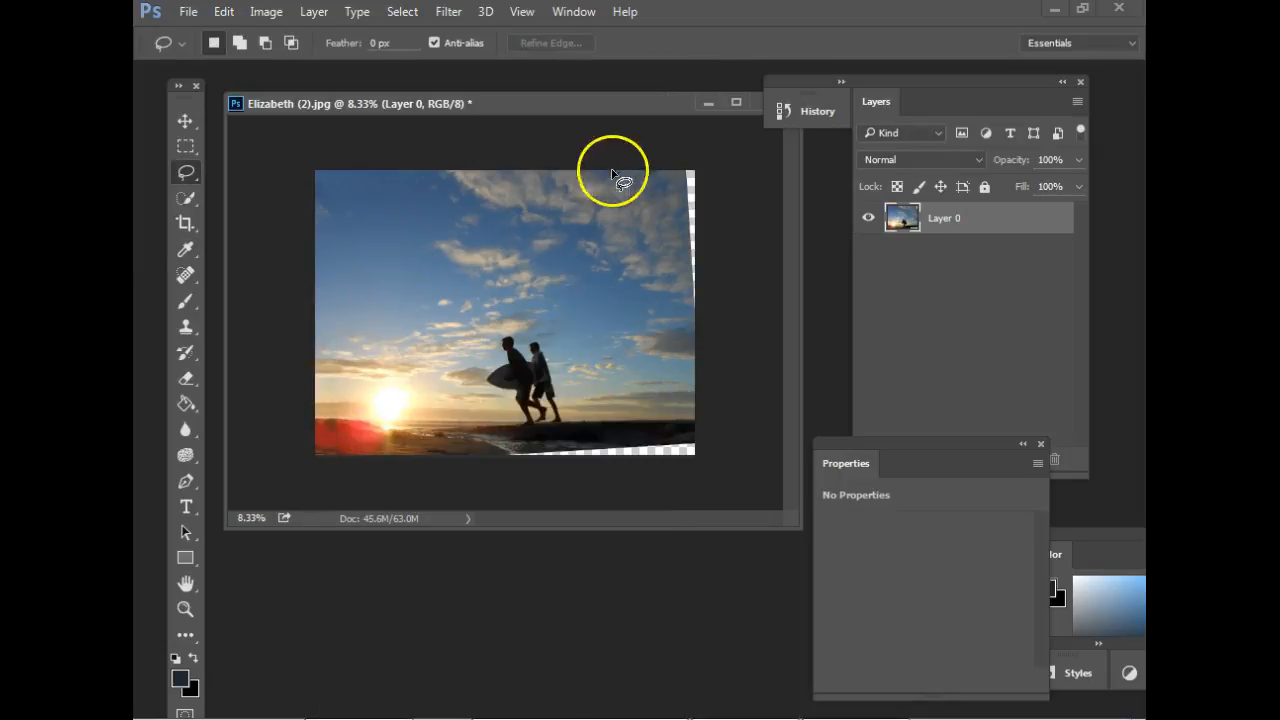
Undo both Content-Aware fills of the empty edges and clear the remaining lasso selection.
key(ctrl+z)
key(ctrl+alt+z)
key(ctrl+alt+z)
key(ctrl+alt+z)
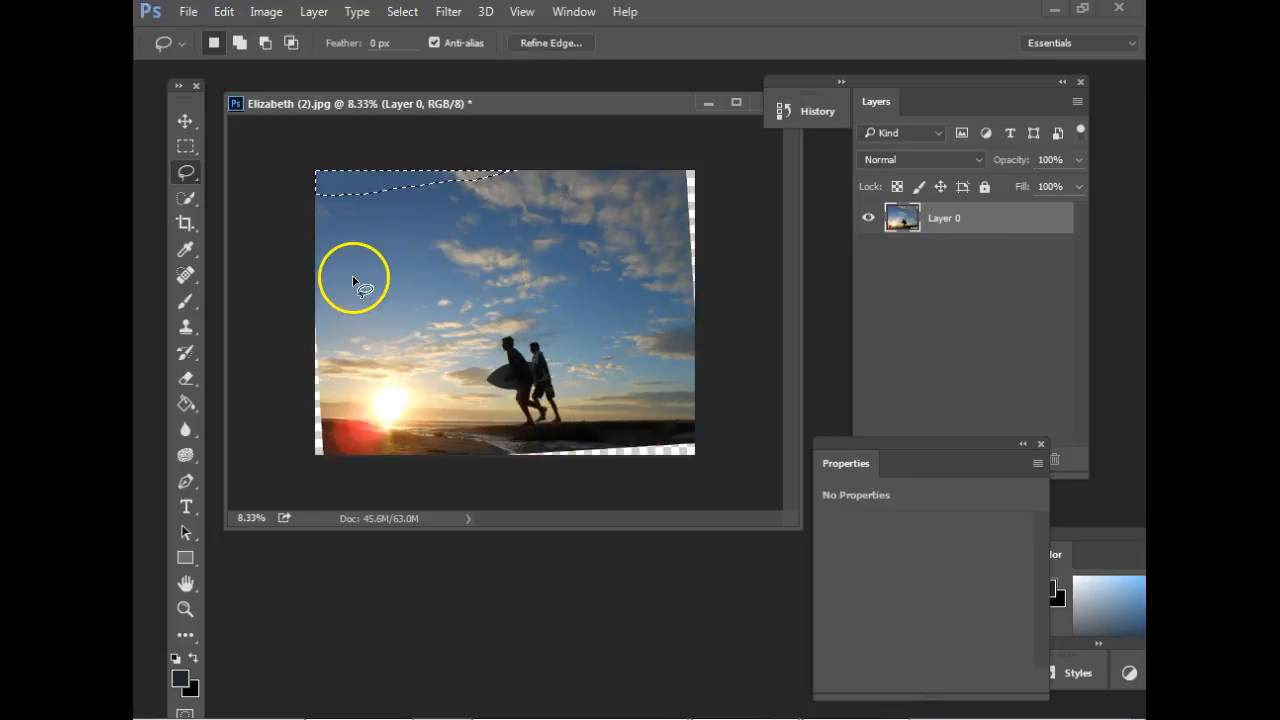
key(ctrl+alt+z)
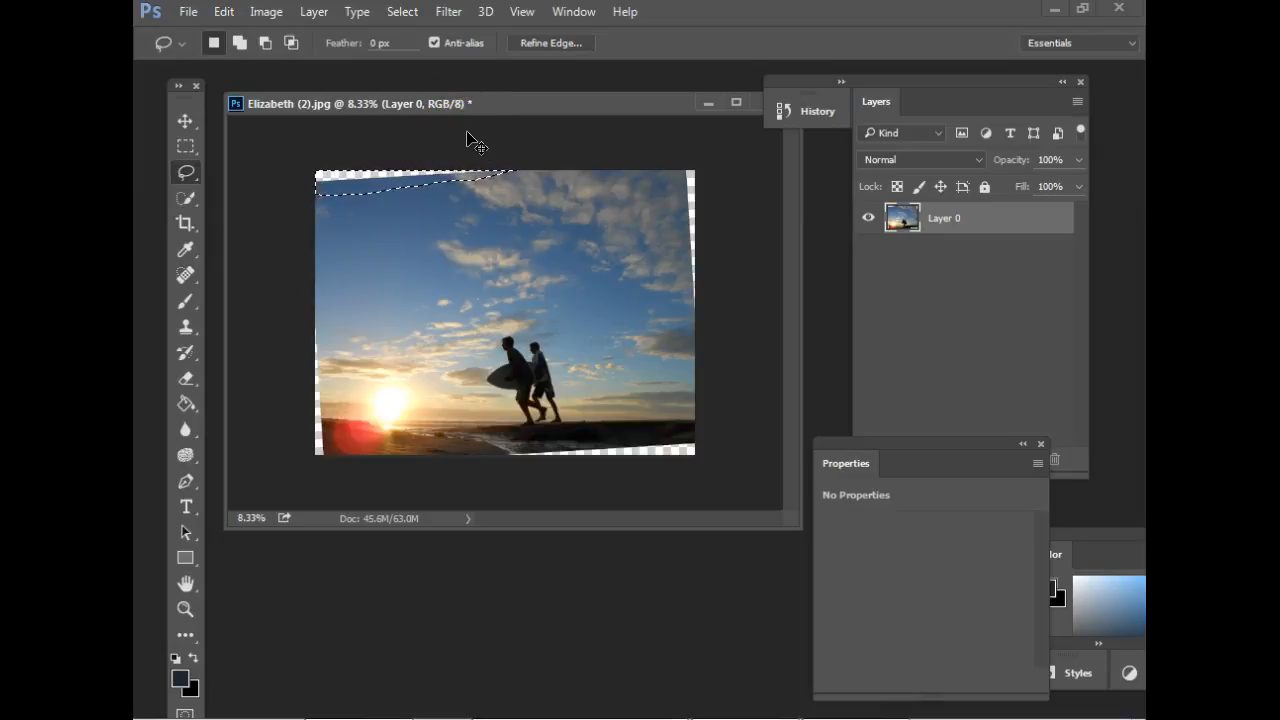
click(455, 197)
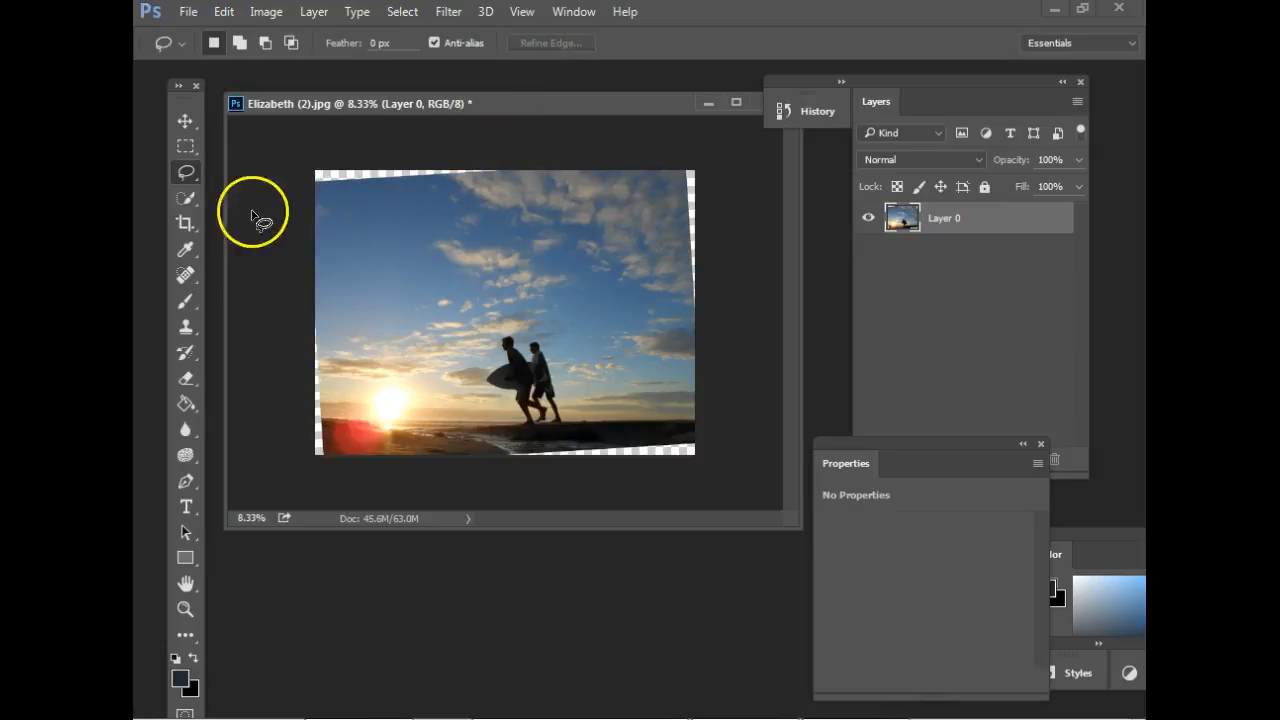
Crop the straightened photo inward on all sides to cut off the transparent edges.
click(185, 223)
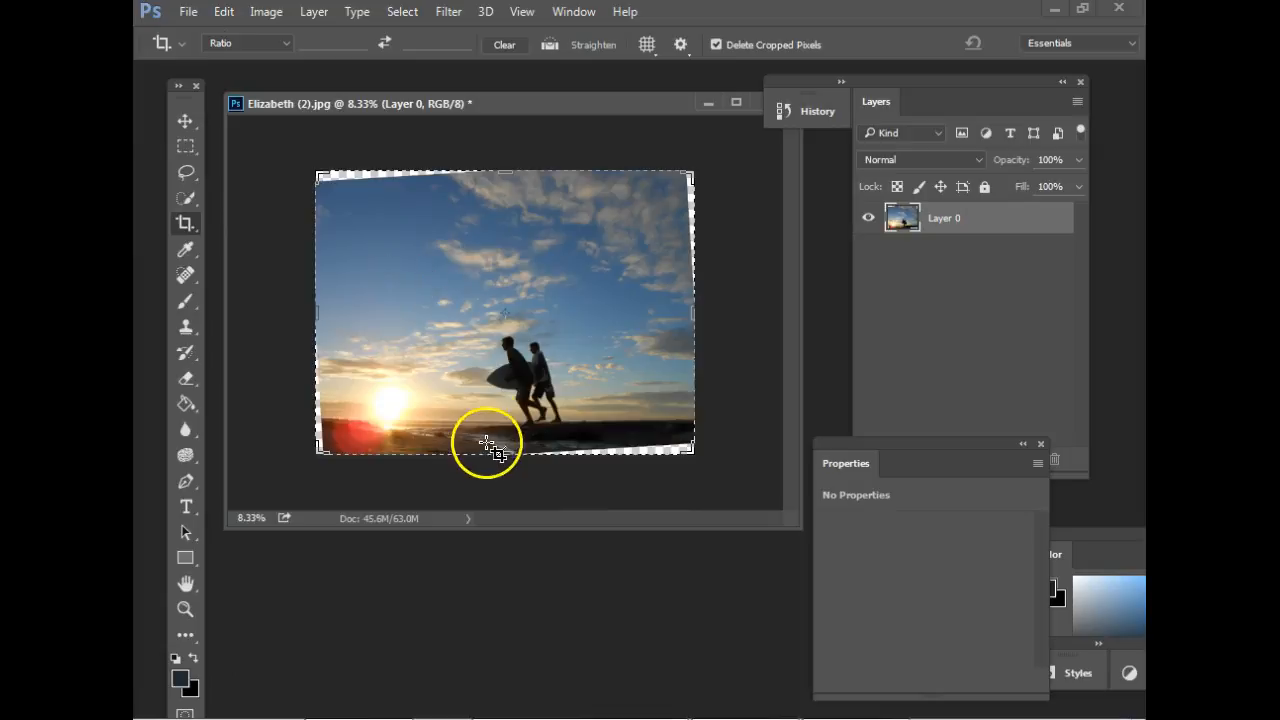
drag(504, 455, 503, 446)
mouse_move(318, 181)
mouse_down()
mouse_move(317, 170)
mouse_move(322, 181)
mouse_up()
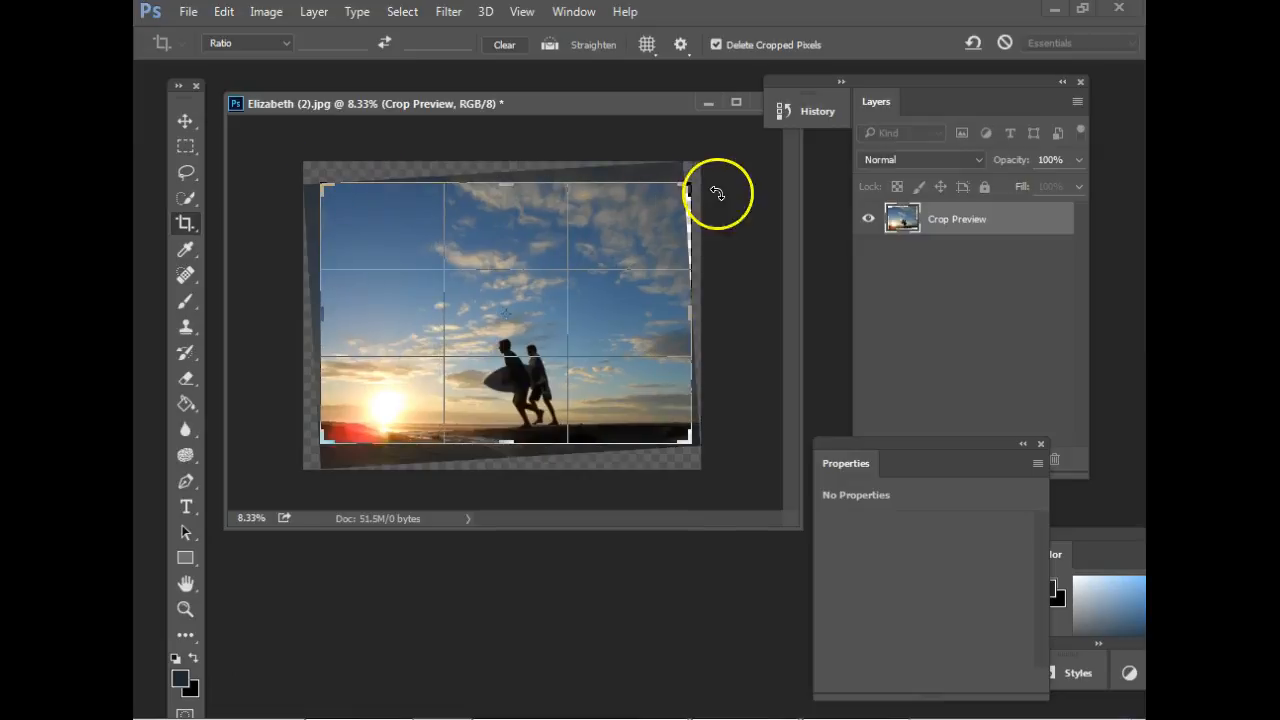
drag(686, 191, 677, 192)
key(Return)
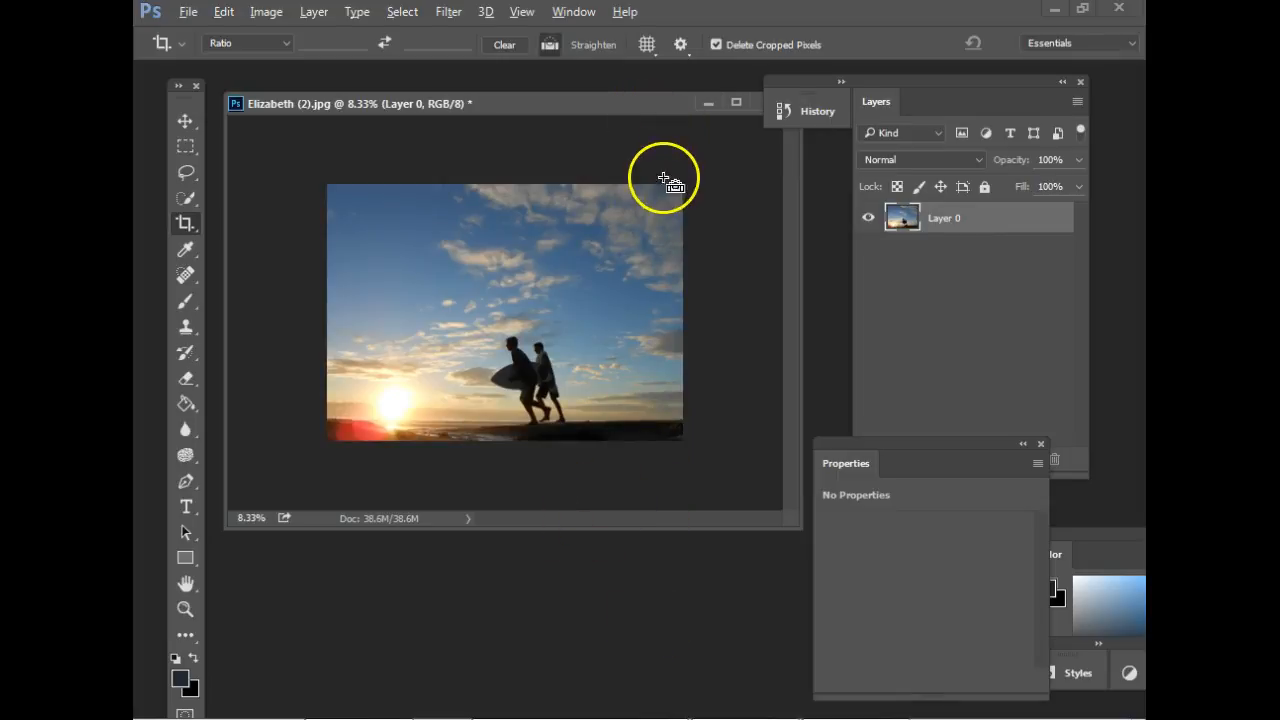
Undo the crop and the layer straightening so the photo is back at its original tilt.
key(ctrl+alt+z)
key(ctrl+alt+z)
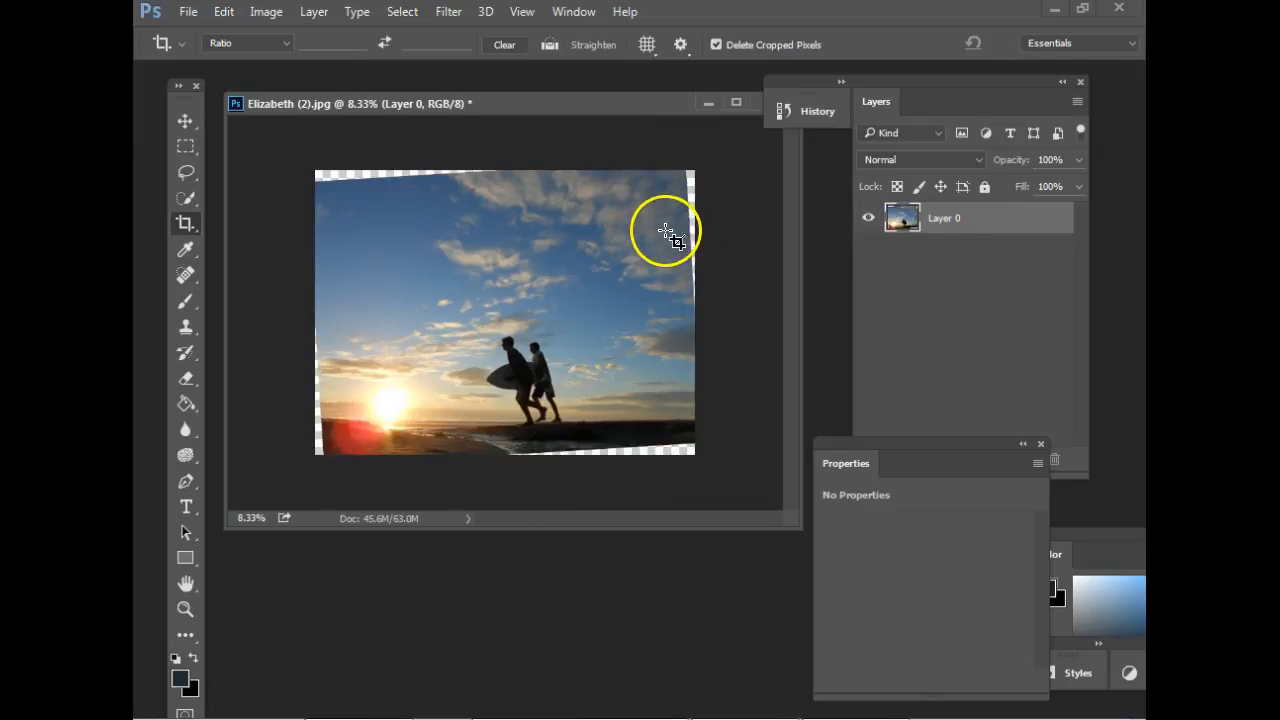
key(ctrl+alt+z)
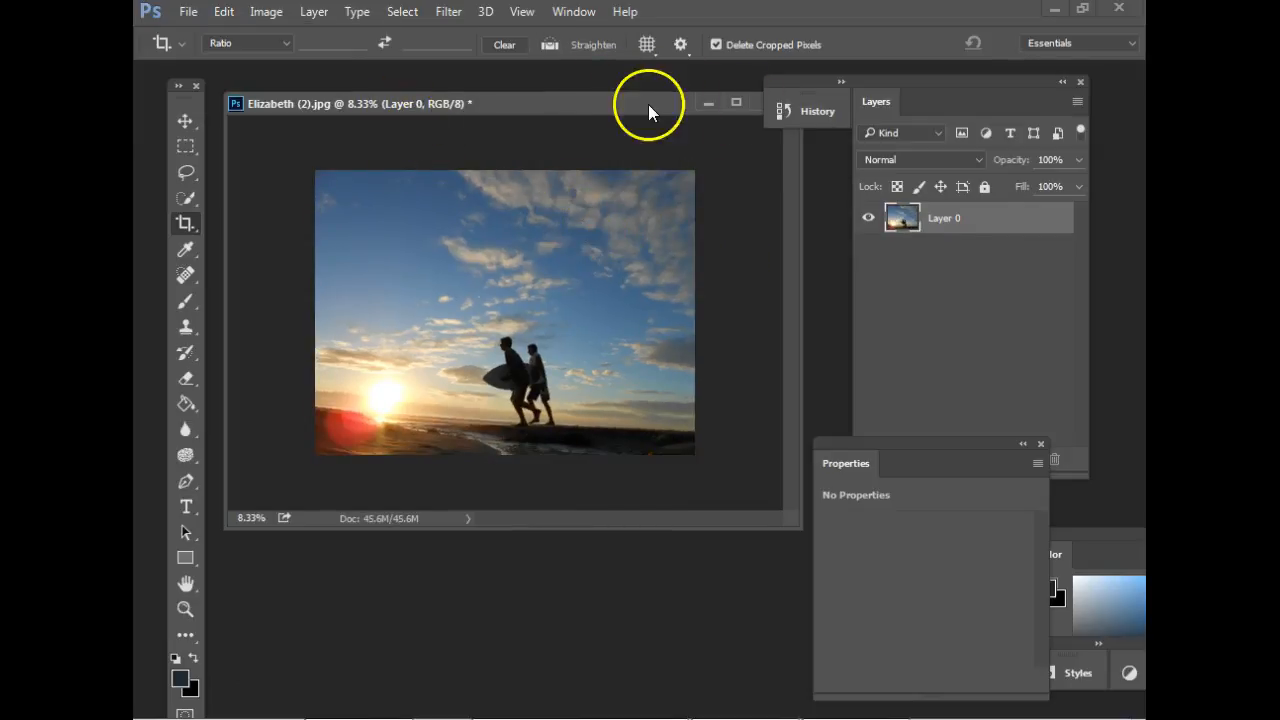
Close the photo of the two surfers at sunset without saving its changes.
drag(648, 104, 636, 123)
click(732, 119)
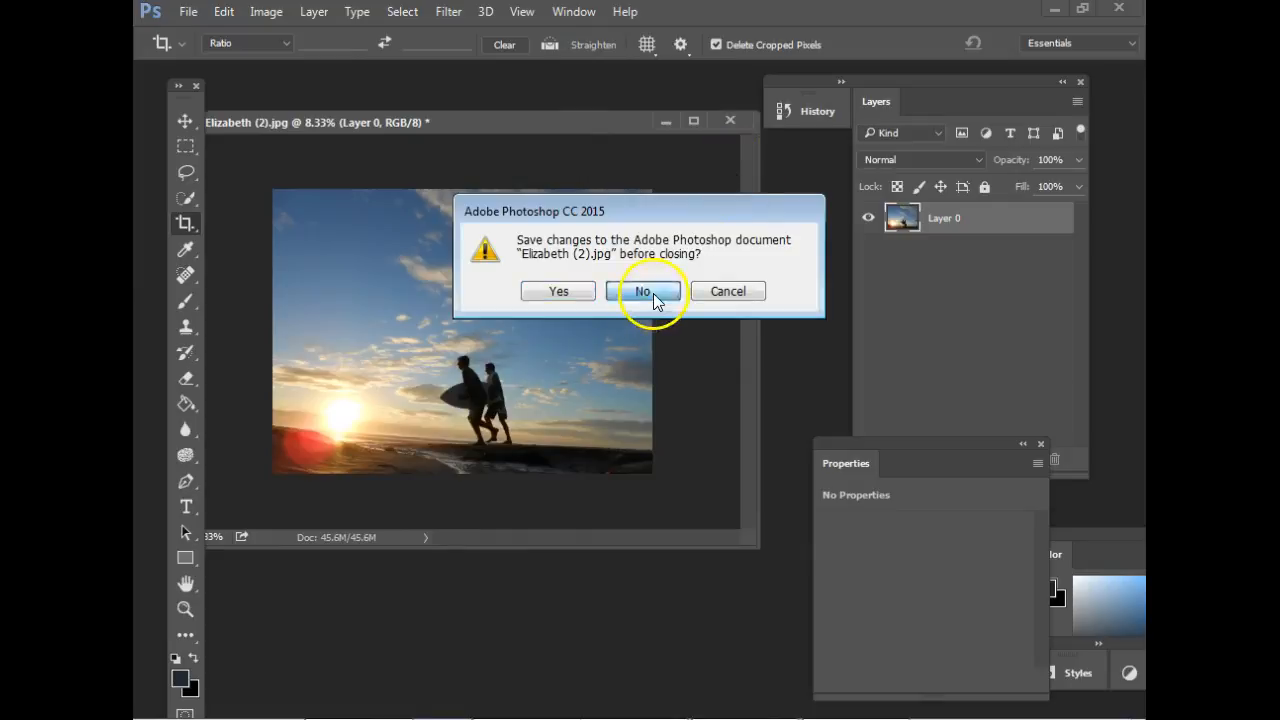
click(654, 294)
Open the coastline photo with the cliffs, float it in its own window, and zoom out to 8.33%.
click(187, 12)
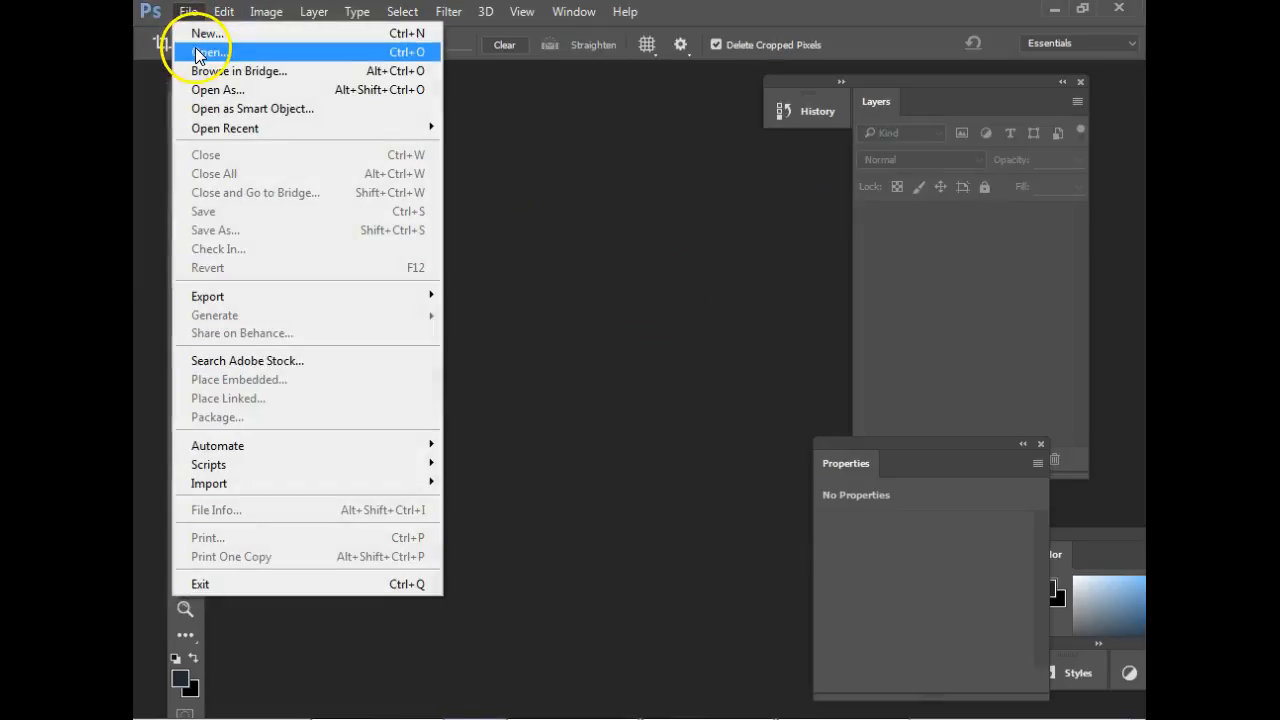
click(197, 55)
double_click(600, 143)
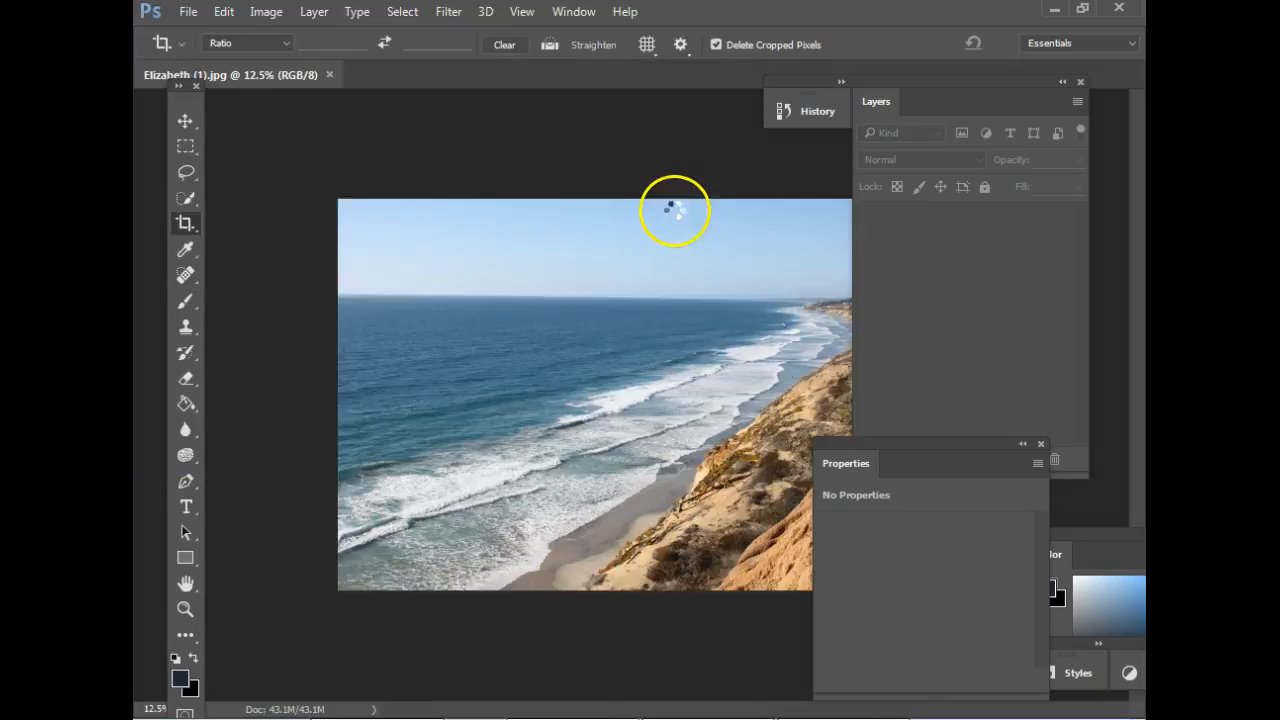
drag(286, 72, 338, 110)
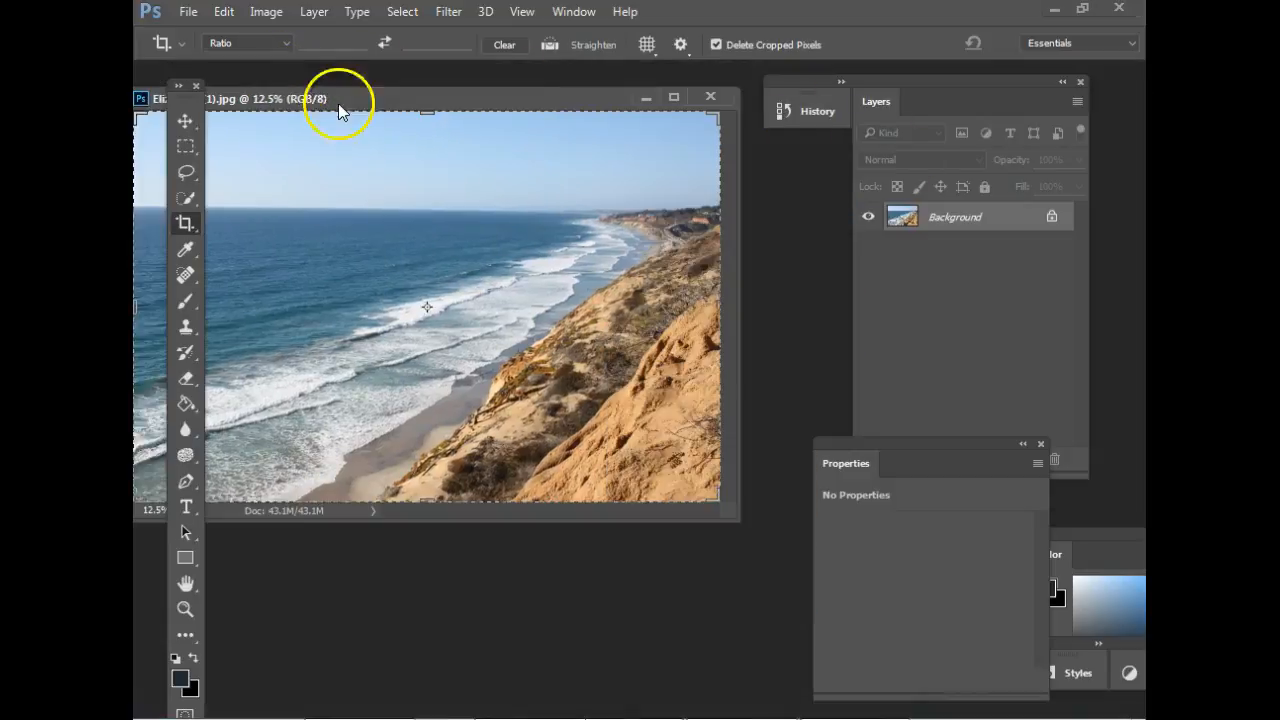
click(183, 120)
drag(487, 113, 534, 120)
key(ctrl+minus)
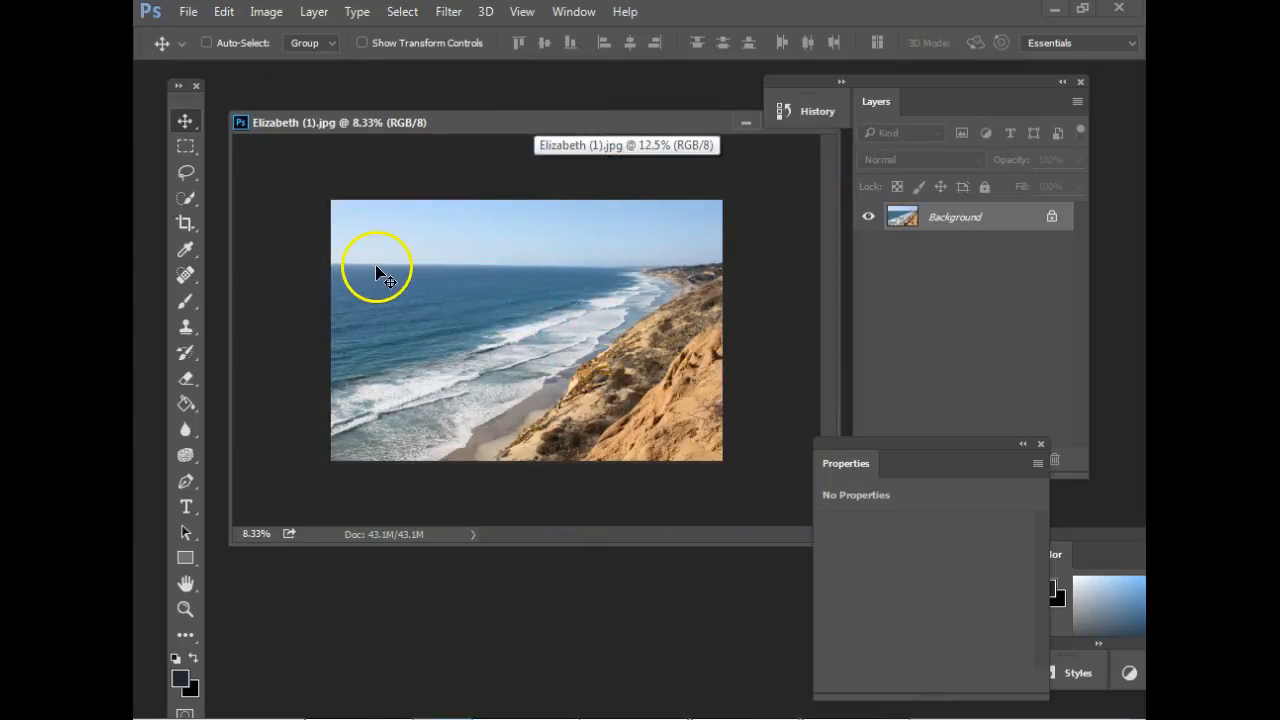
Crop the coastline photo slightly inward on all sides while rotating it to level the horizon, and undo that crop.
click(184, 224)
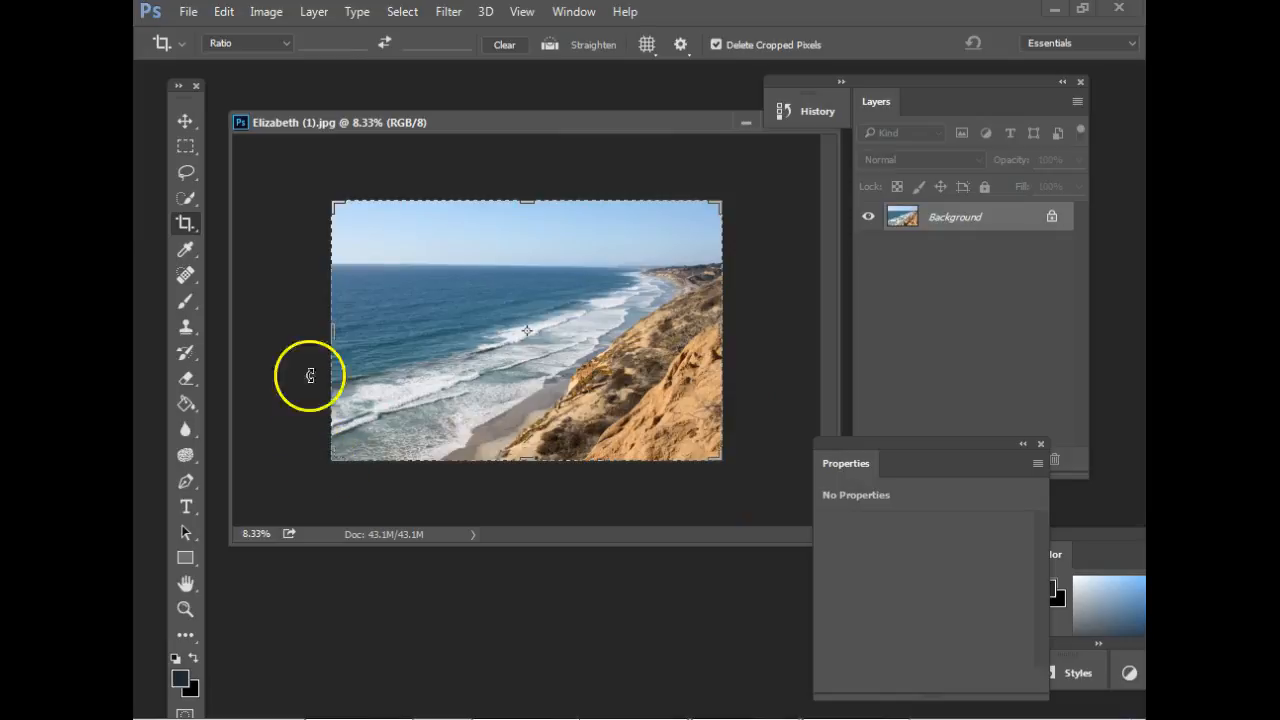
drag(346, 214, 712, 455)
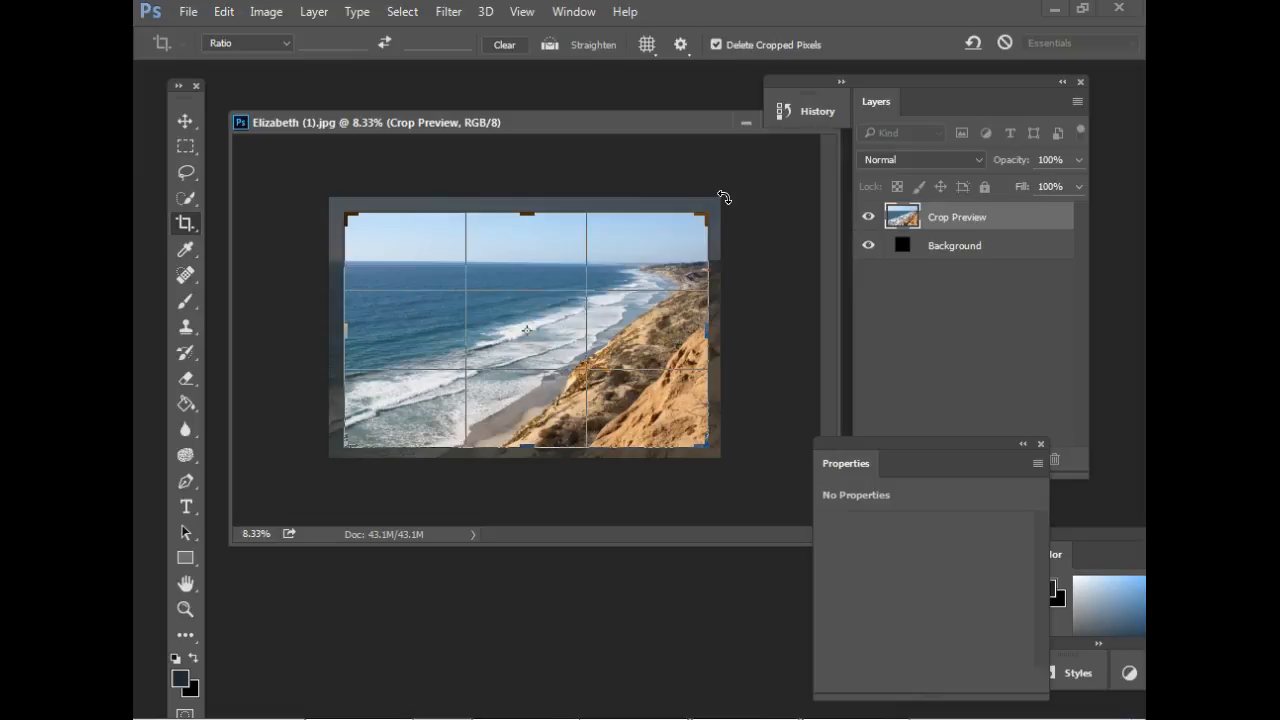
drag(724, 198, 729, 190)
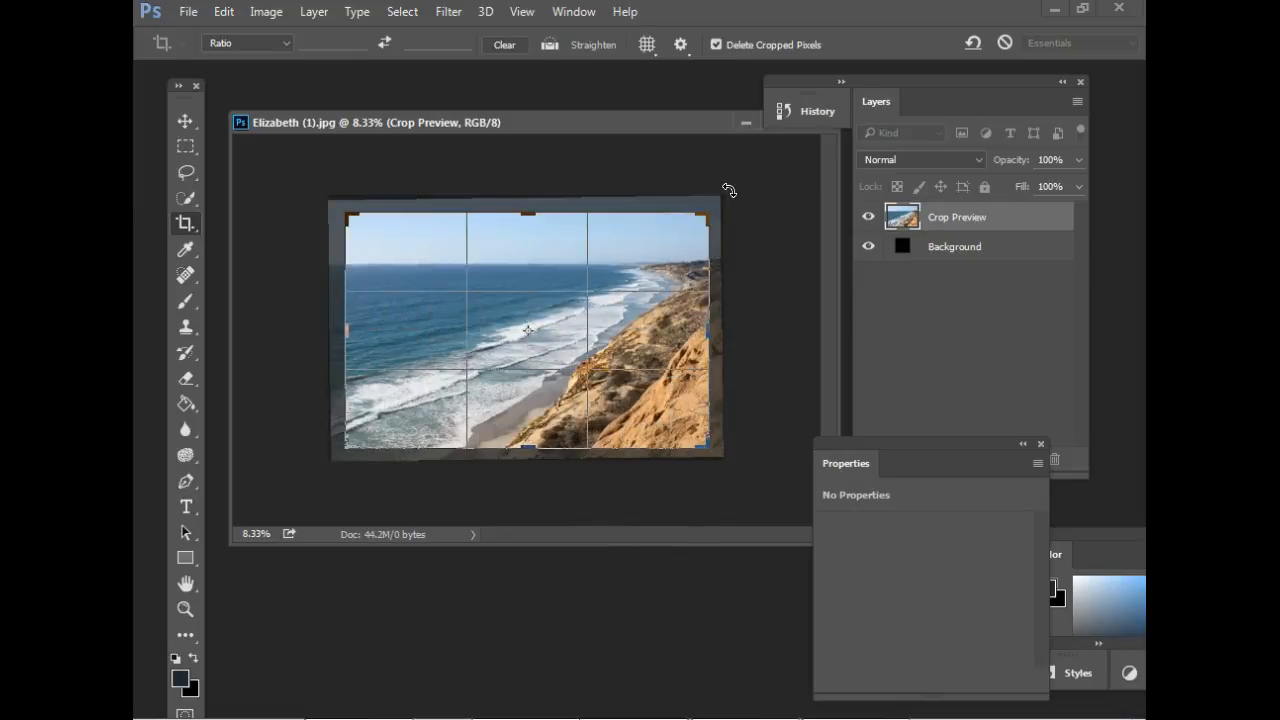
key(Return)
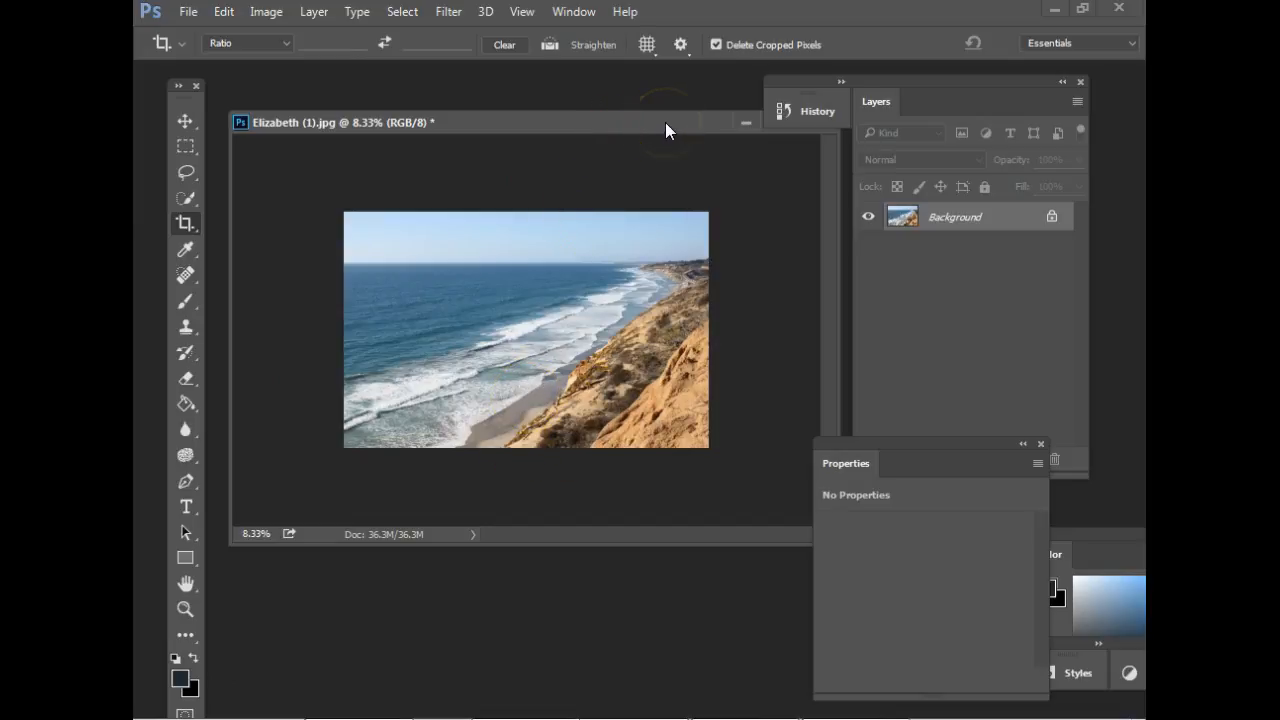
key(ctrl+alt+z)
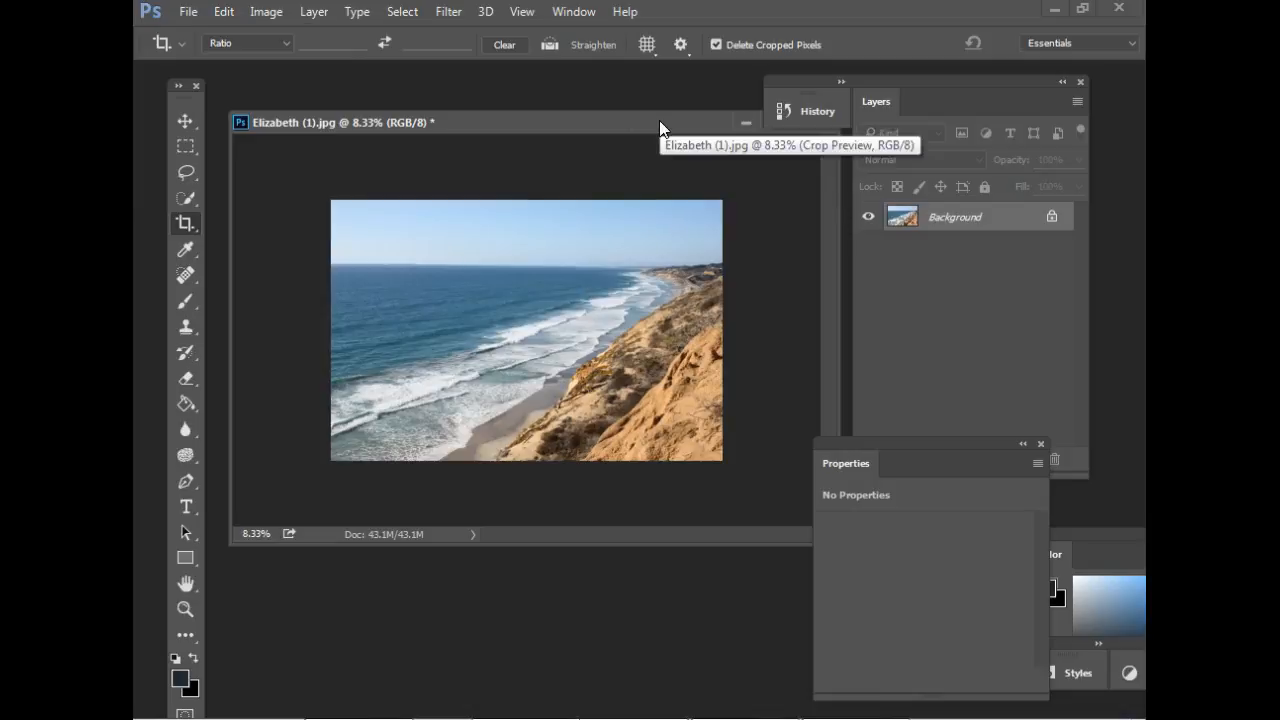
drag(626, 122, 640, 117)
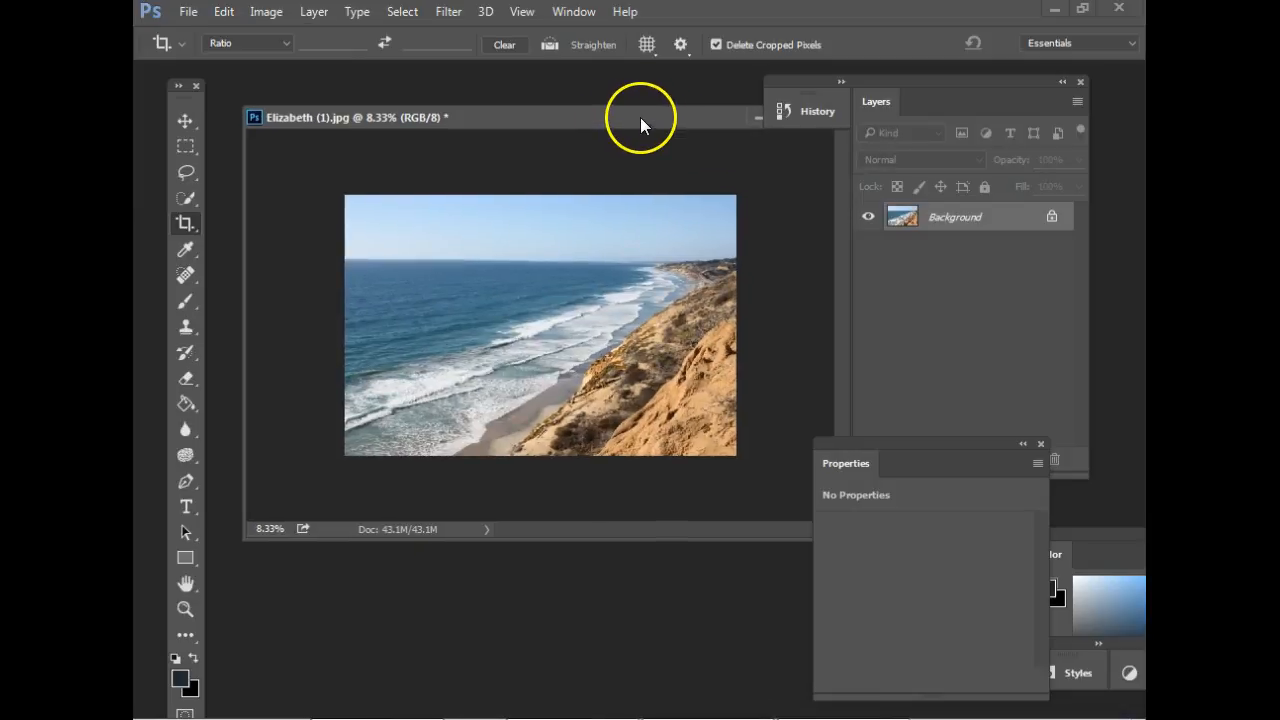
click(182, 229)
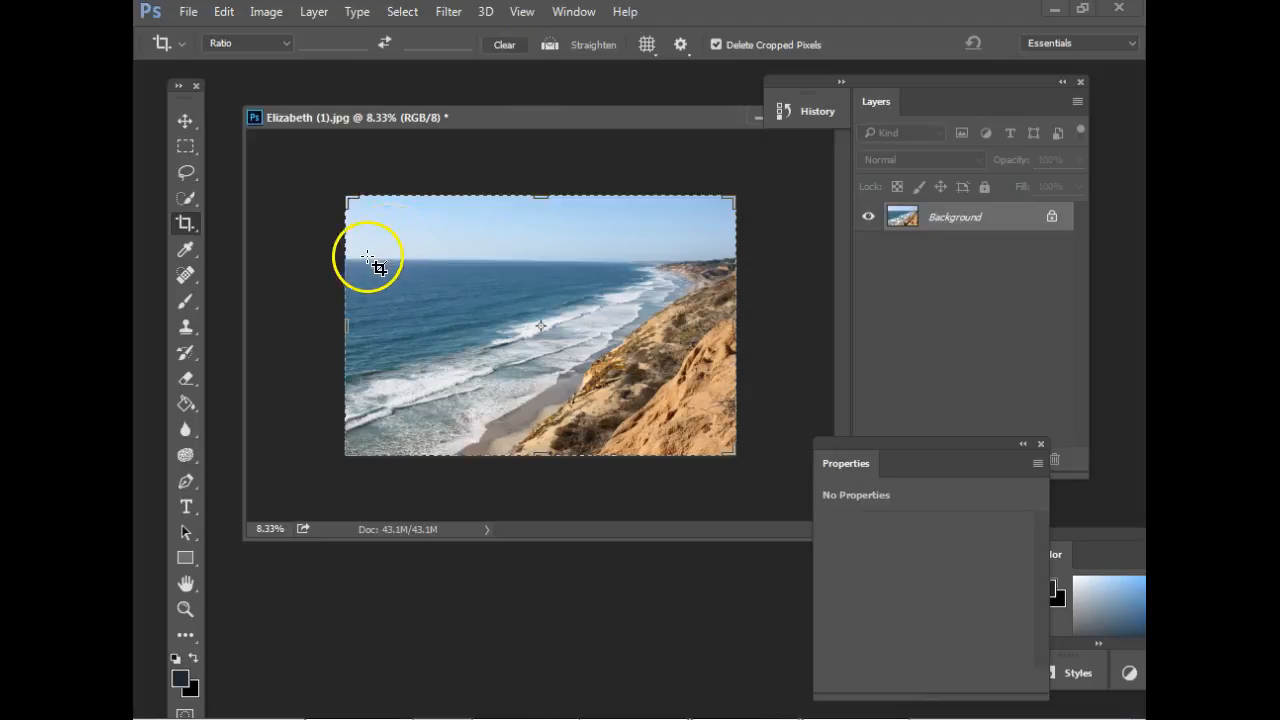
drag(353, 258, 687, 270)
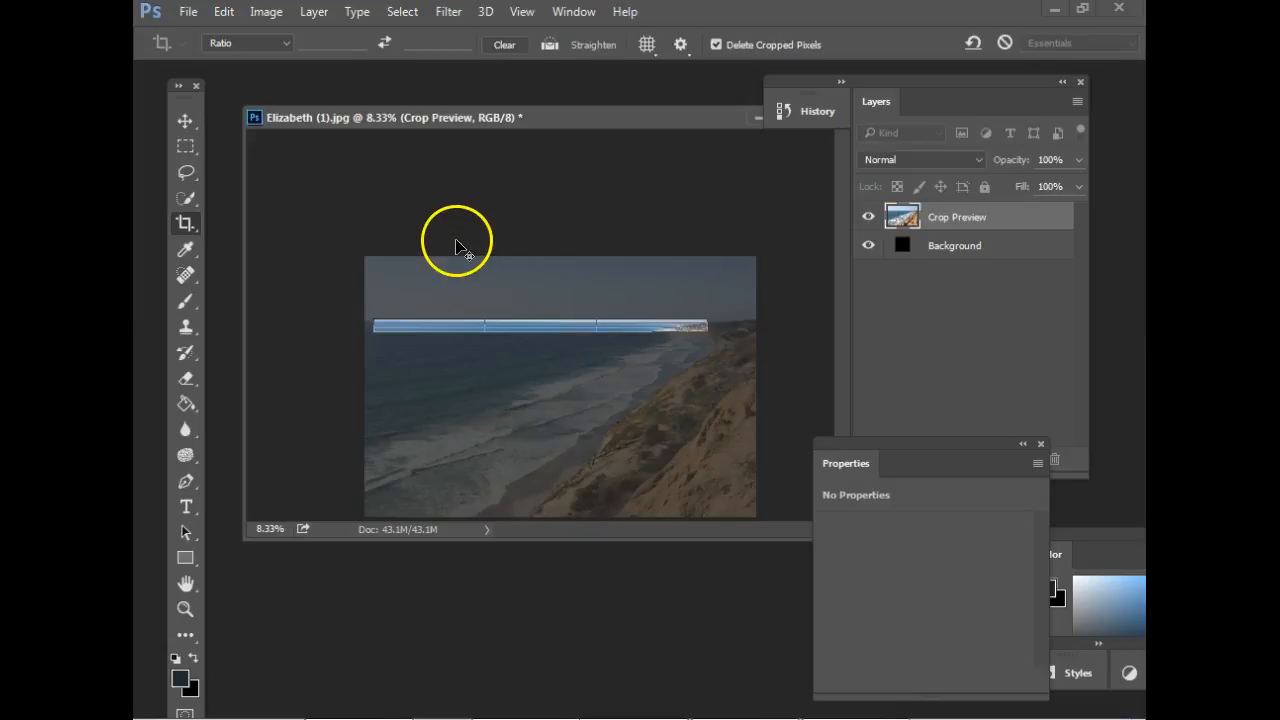
click(188, 124)
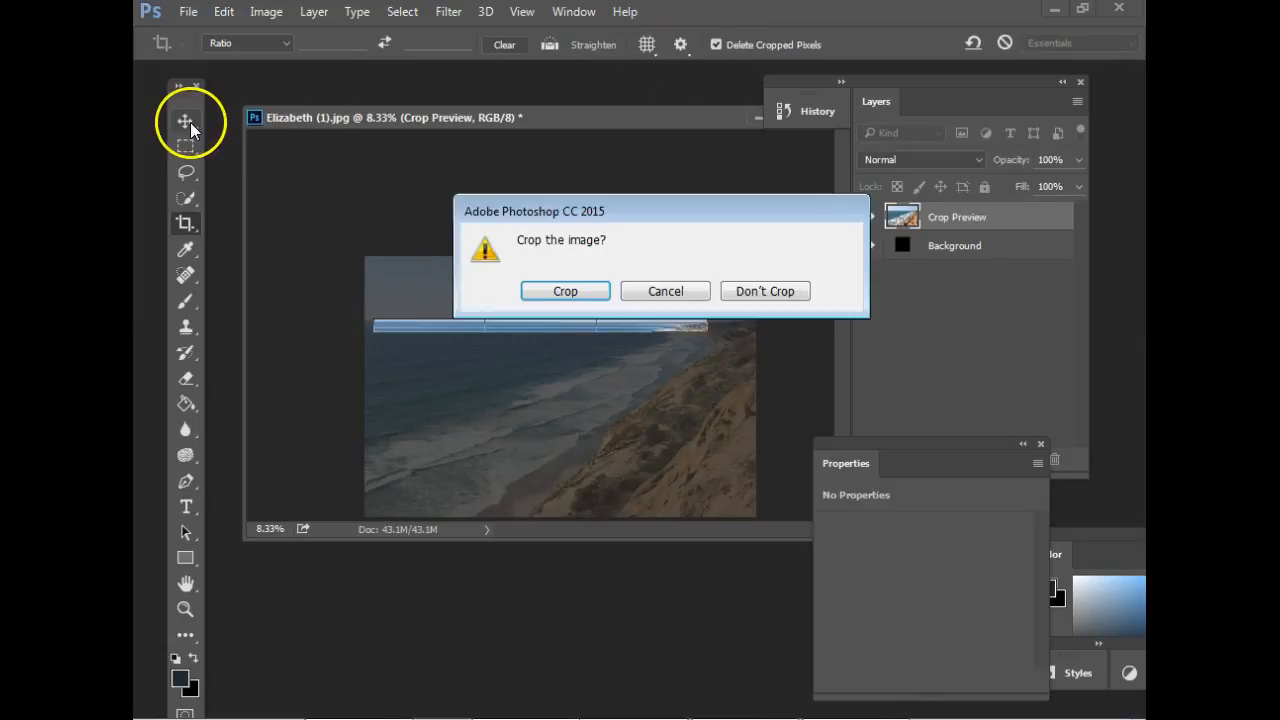
click(762, 291)
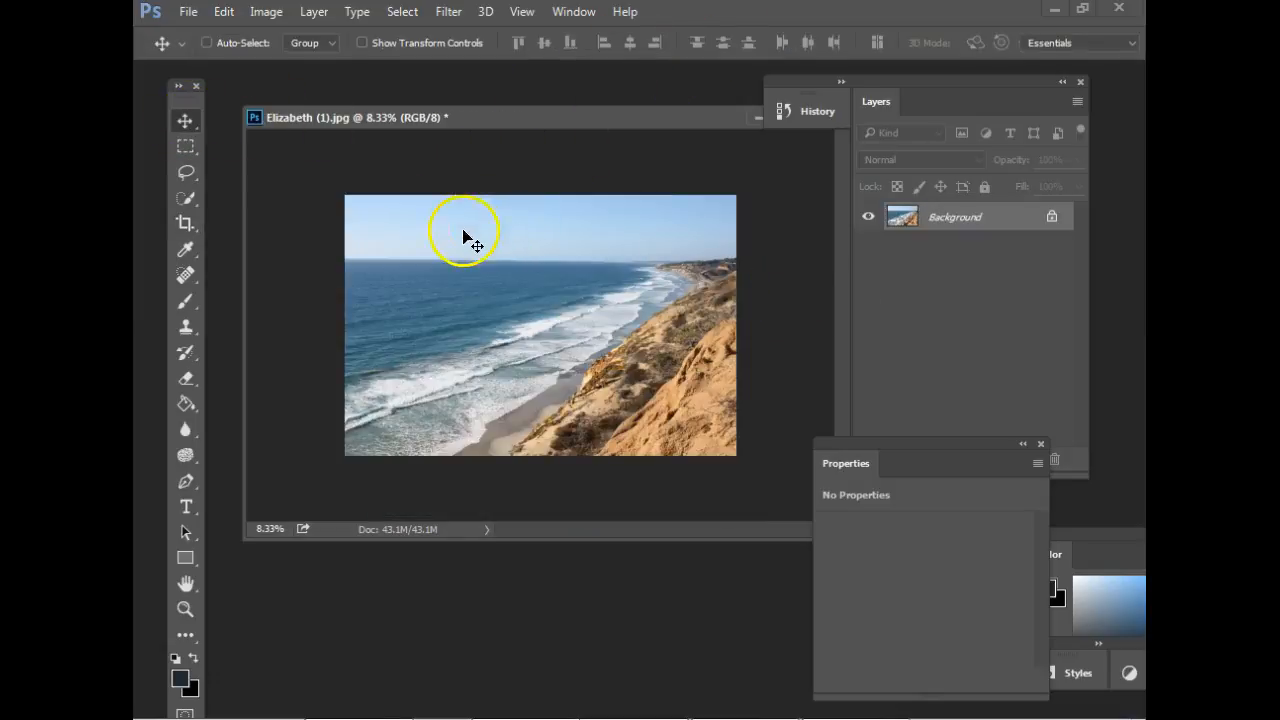
Straighten the coastline photo along its sea horizon with the Crop tool's Straighten option, apply the crop, and undo it.
click(185, 223)
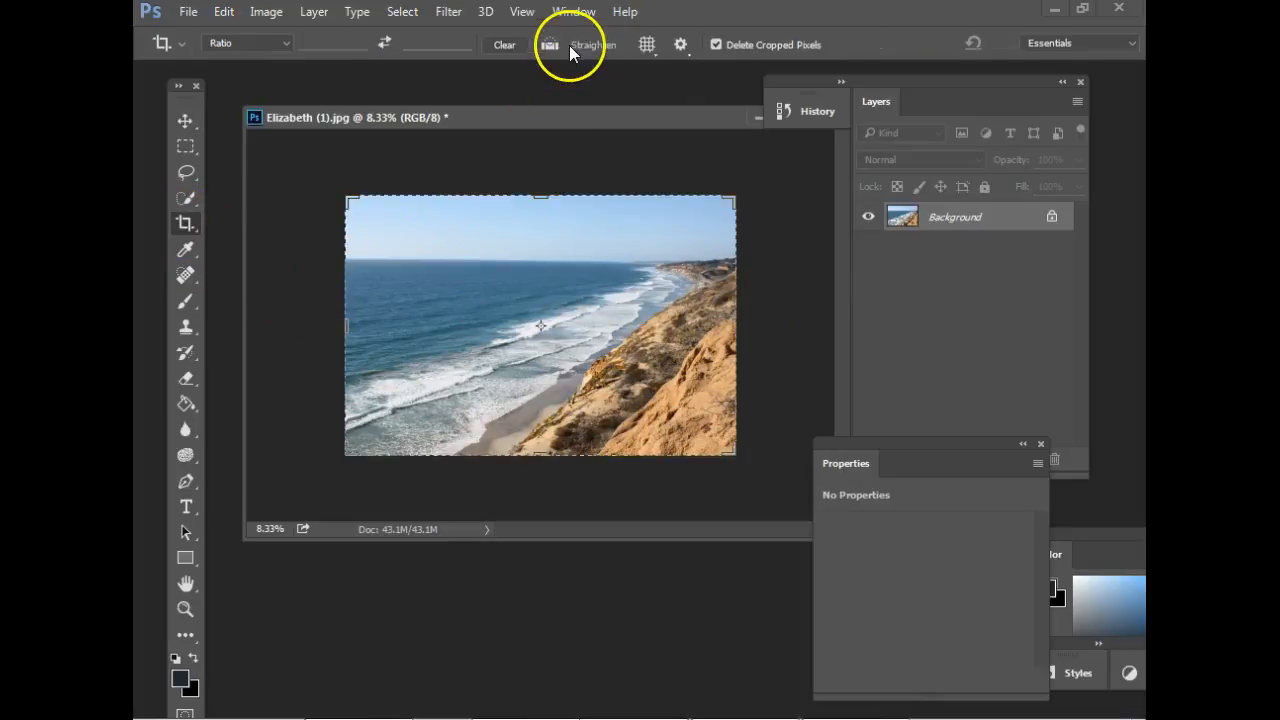
click(551, 44)
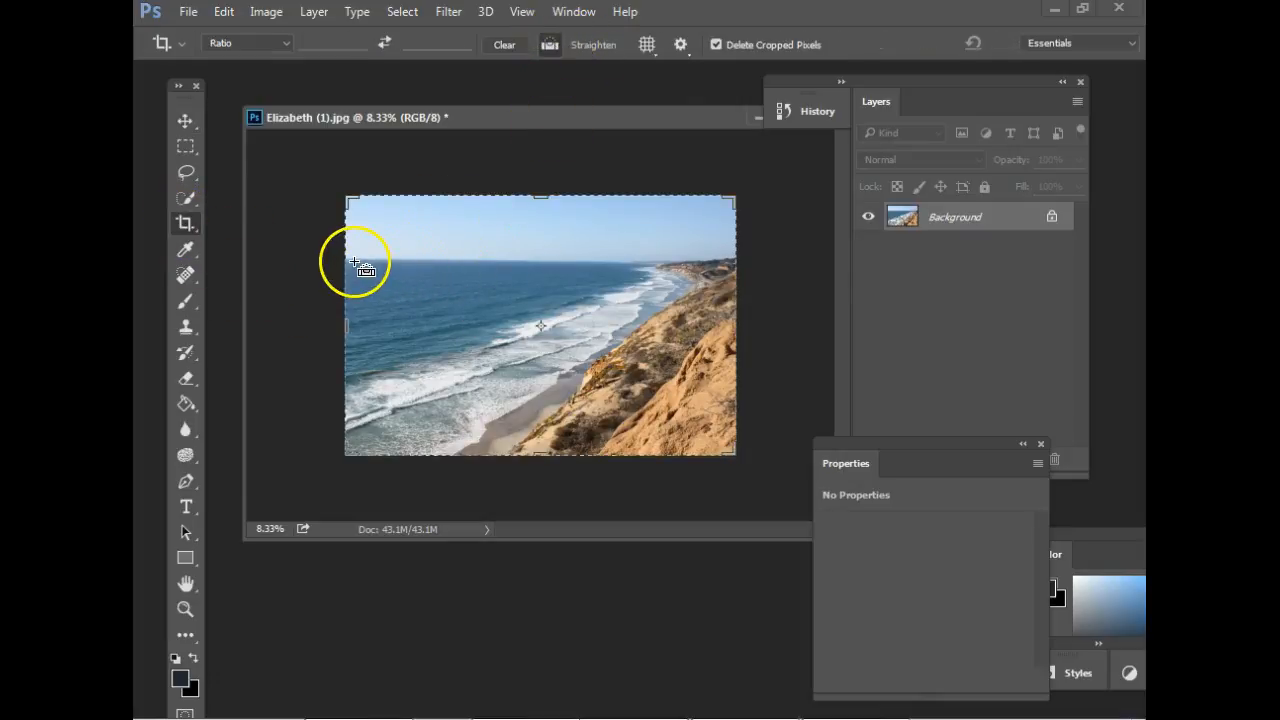
drag(349, 259, 703, 270)
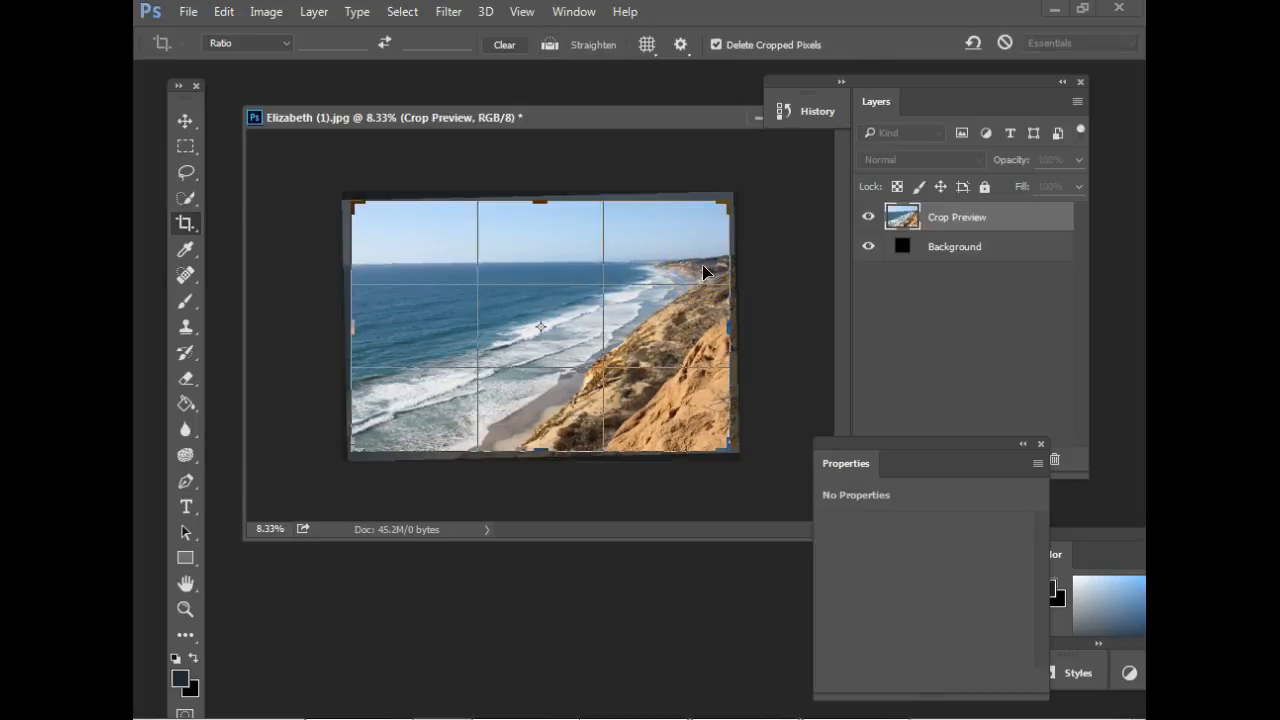
key(Return)
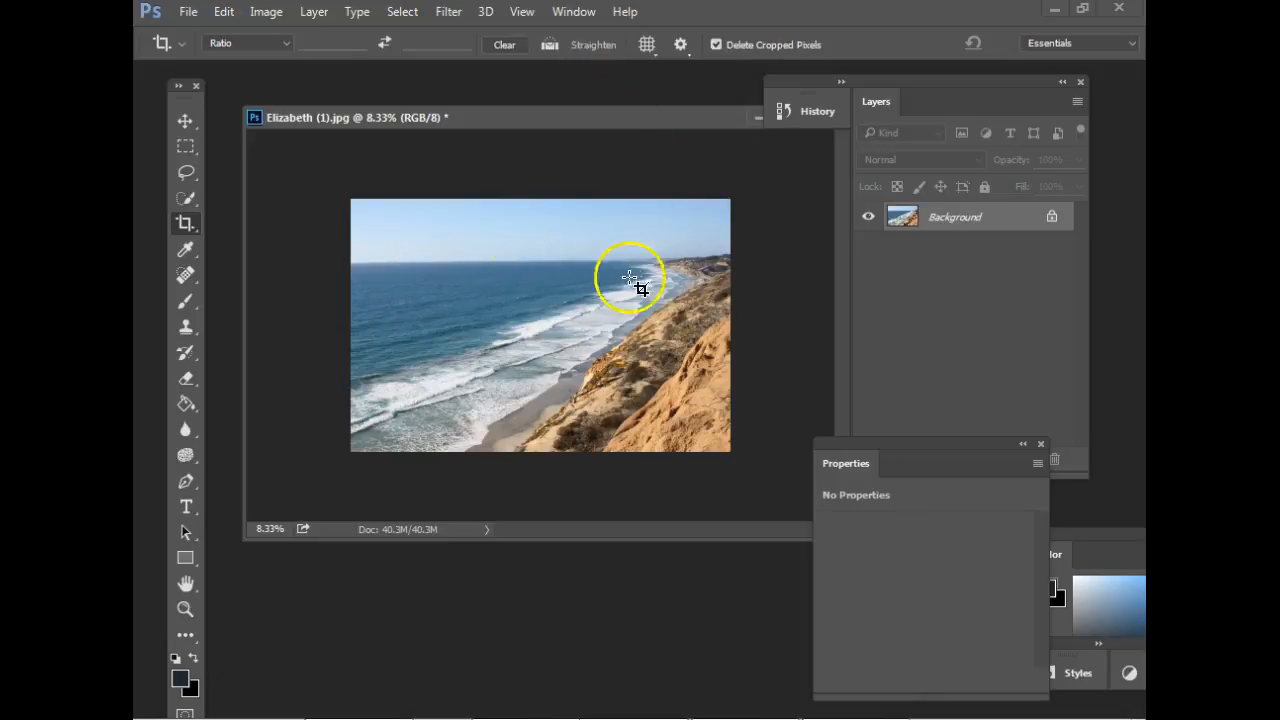
key(ctrl+z)
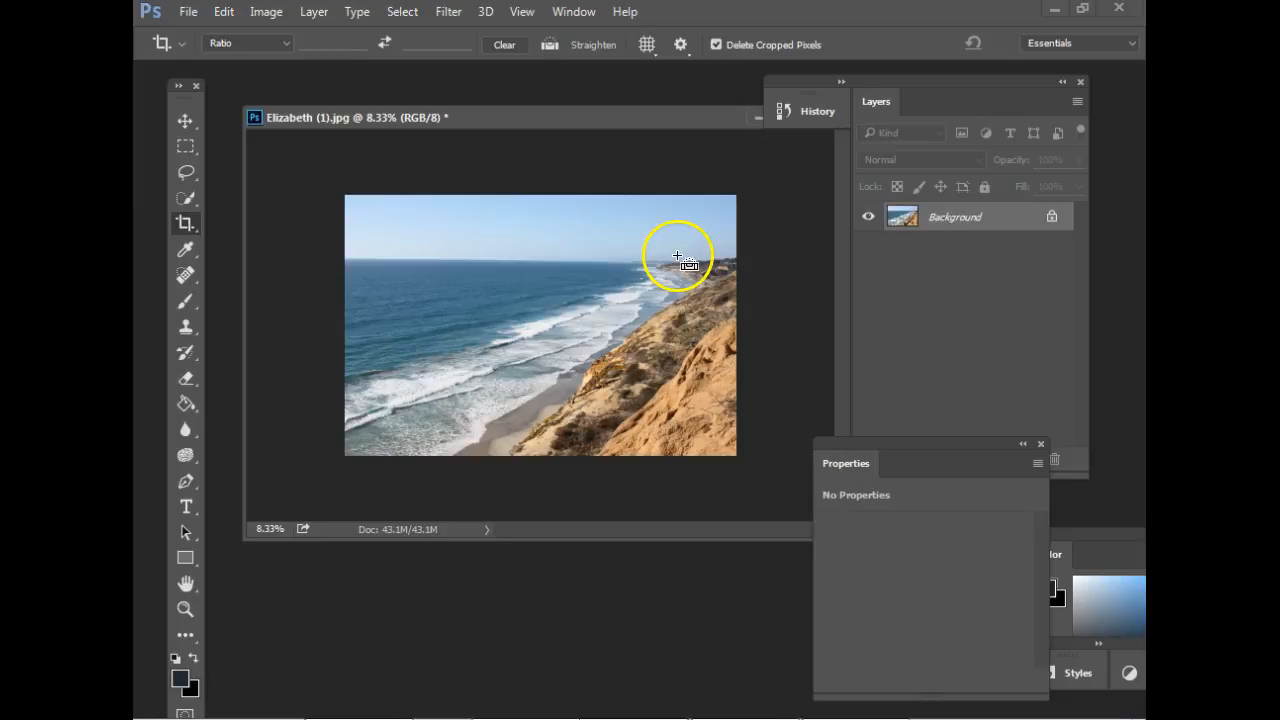
click(187, 223)
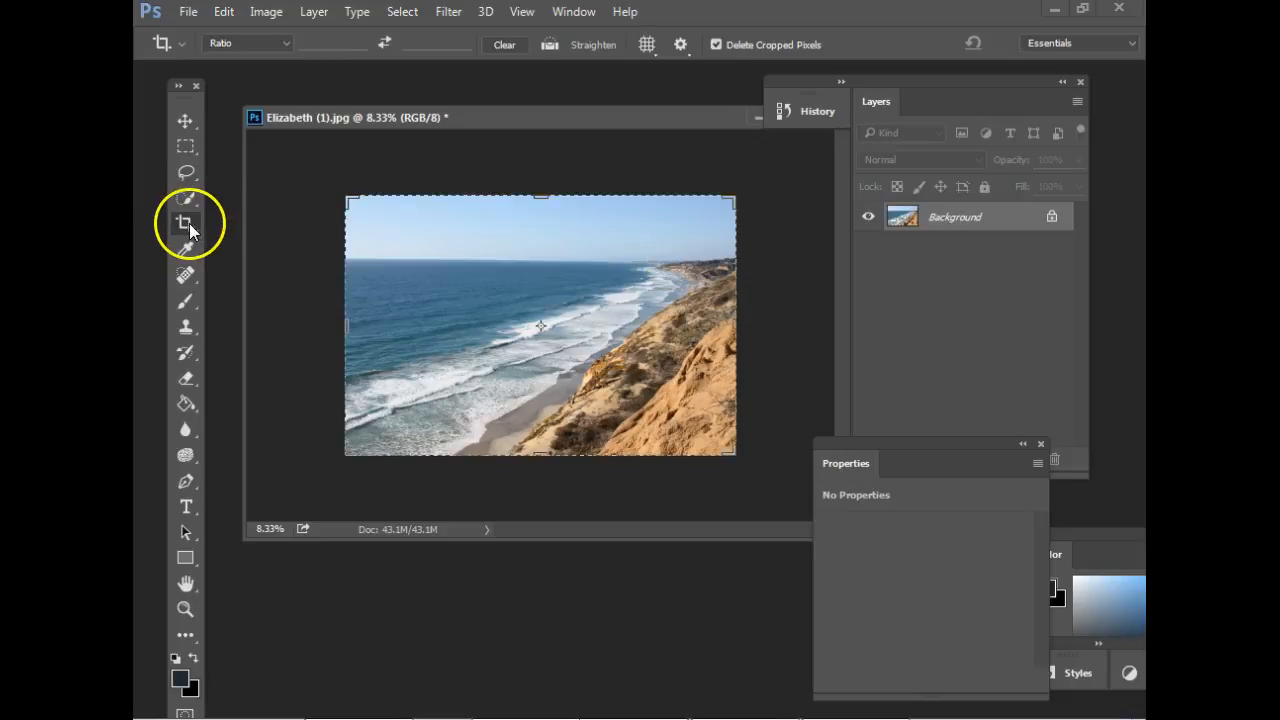
click(578, 271)
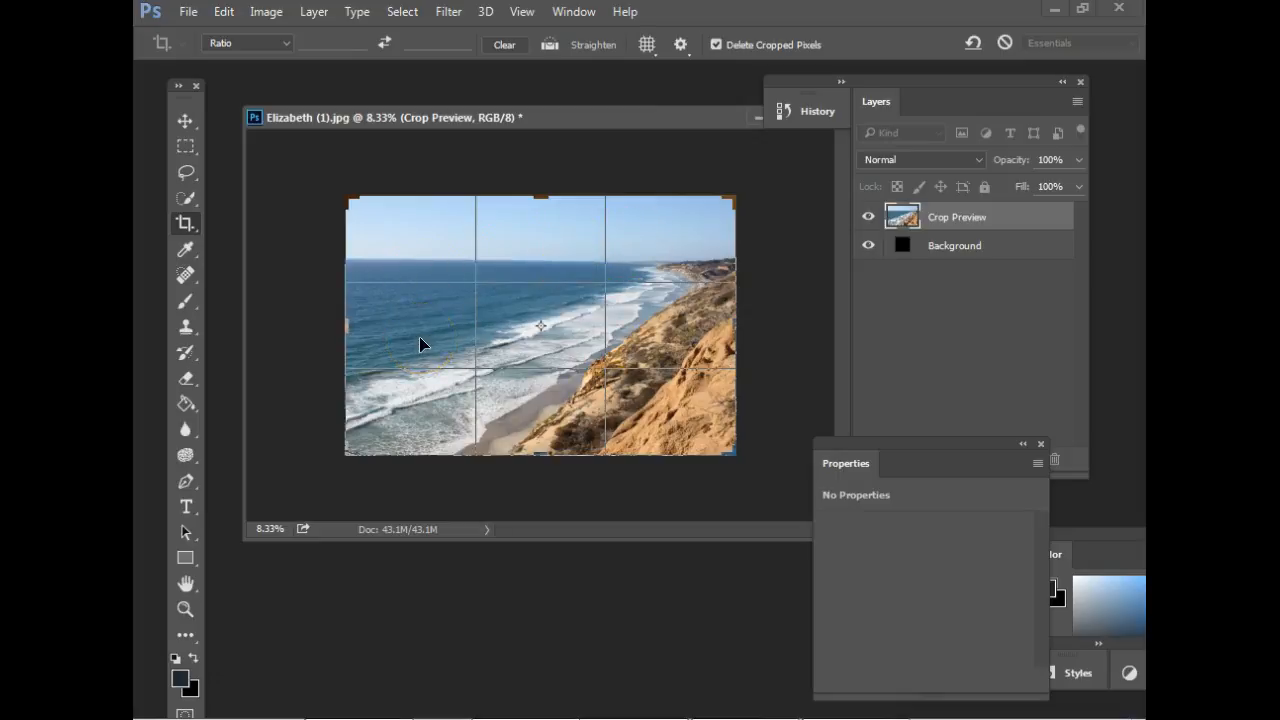
click(793, 119)
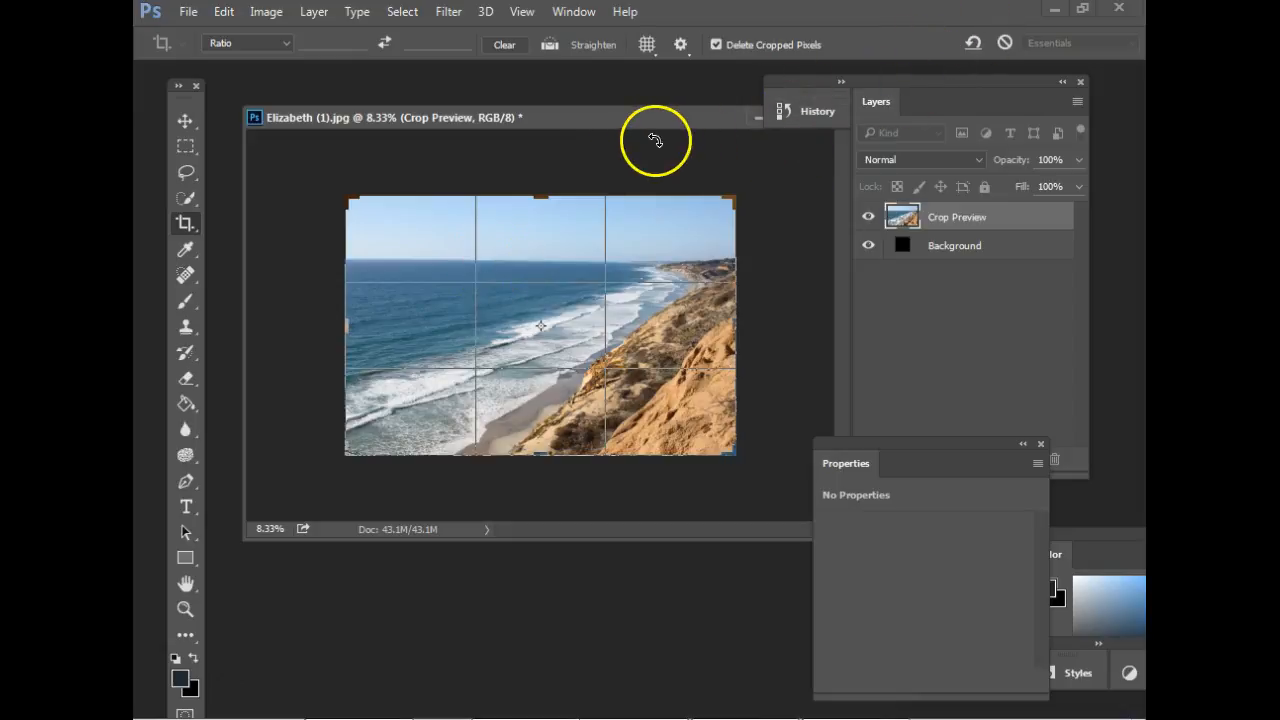
click(186, 121)
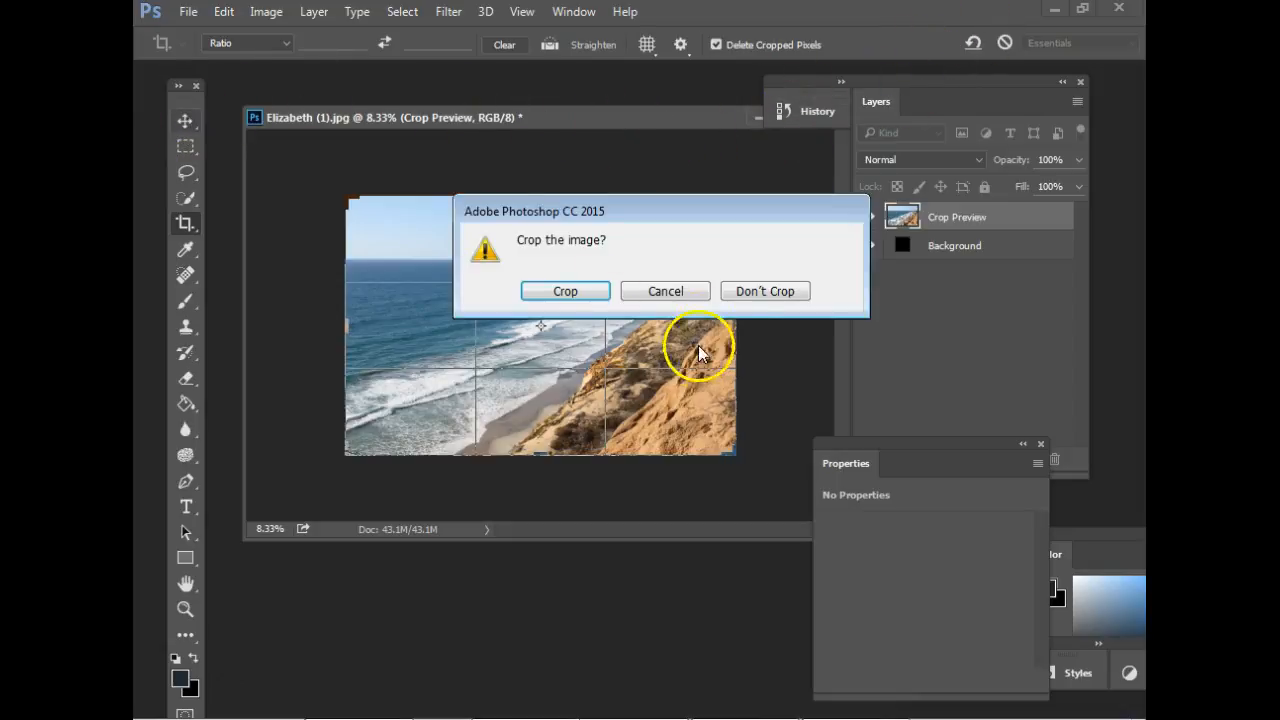
click(763, 290)
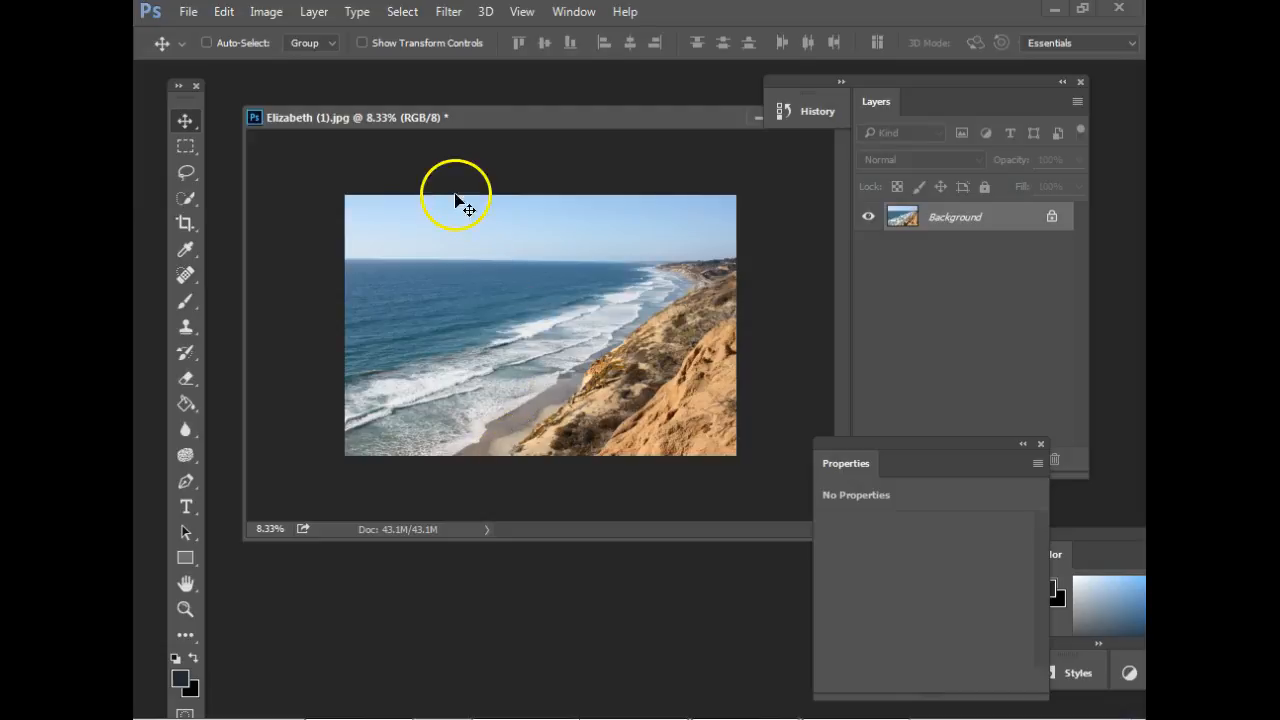
Close the coastline photo without saving its changes.
drag(540, 120, 520, 157)
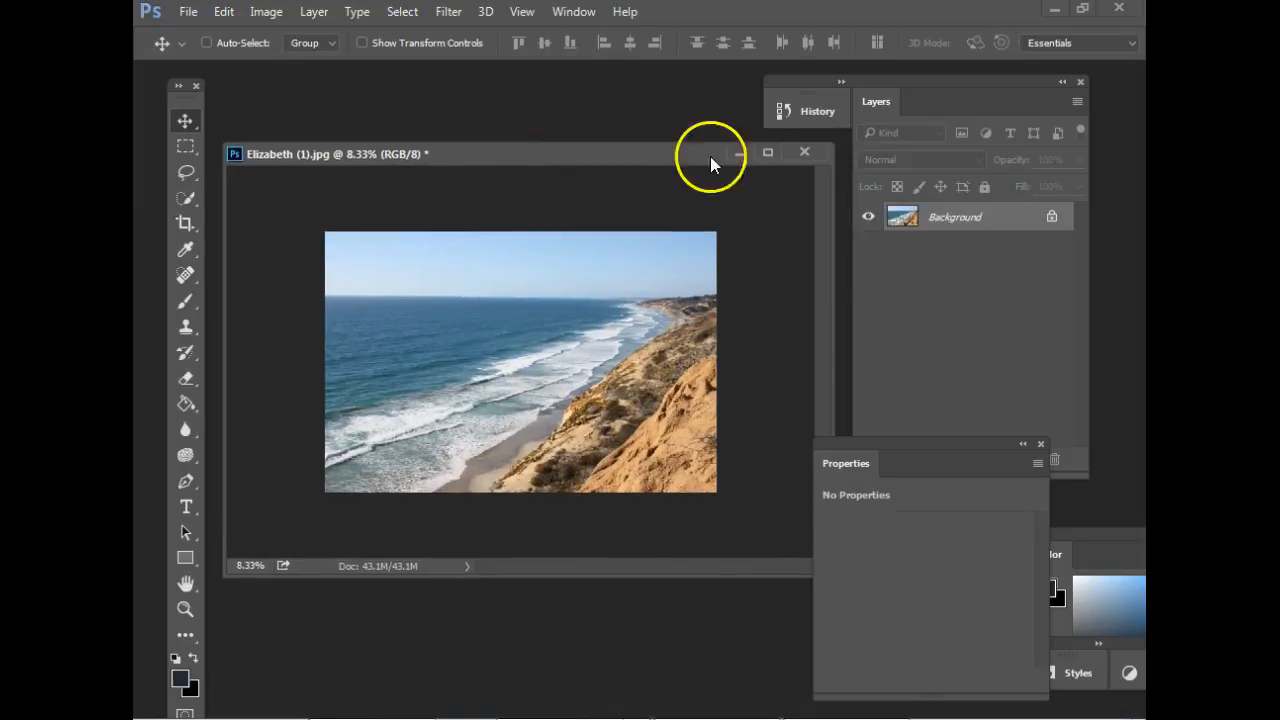
click(804, 152)
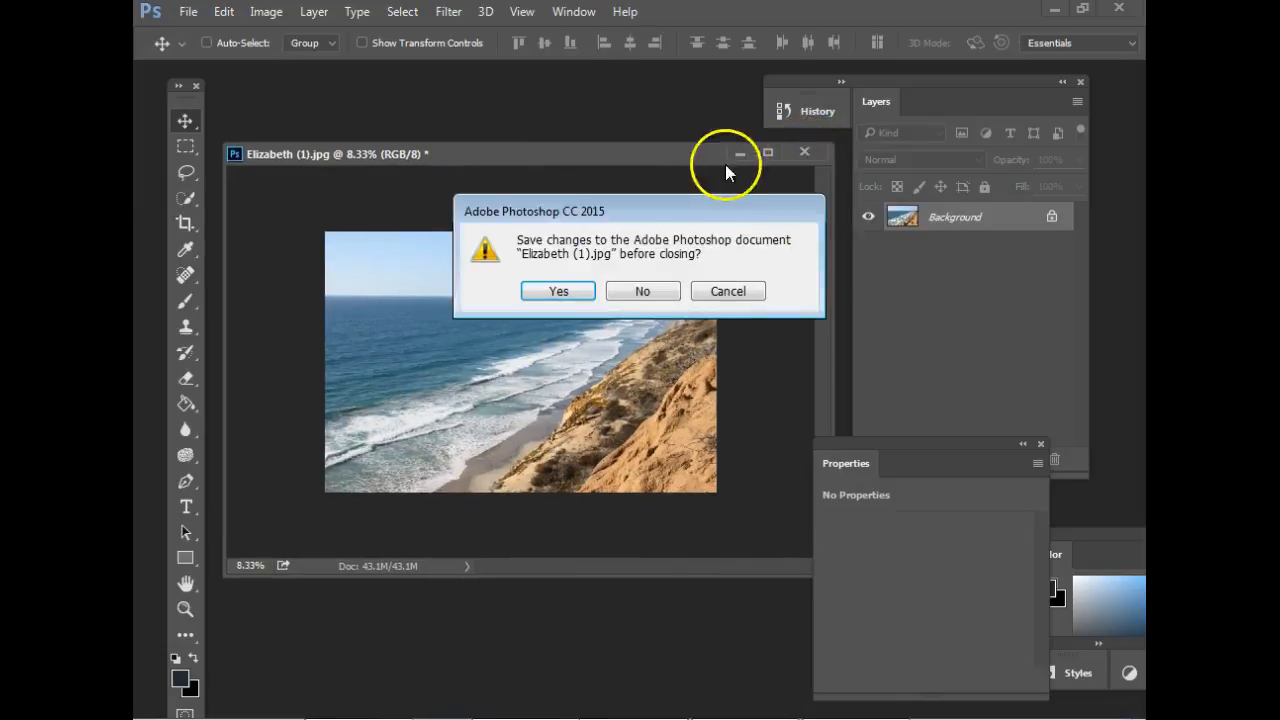
click(643, 291)
Open GOPR0099.jpg, float it in its own window, and enlarge the window to show space around the photo.
click(187, 12)
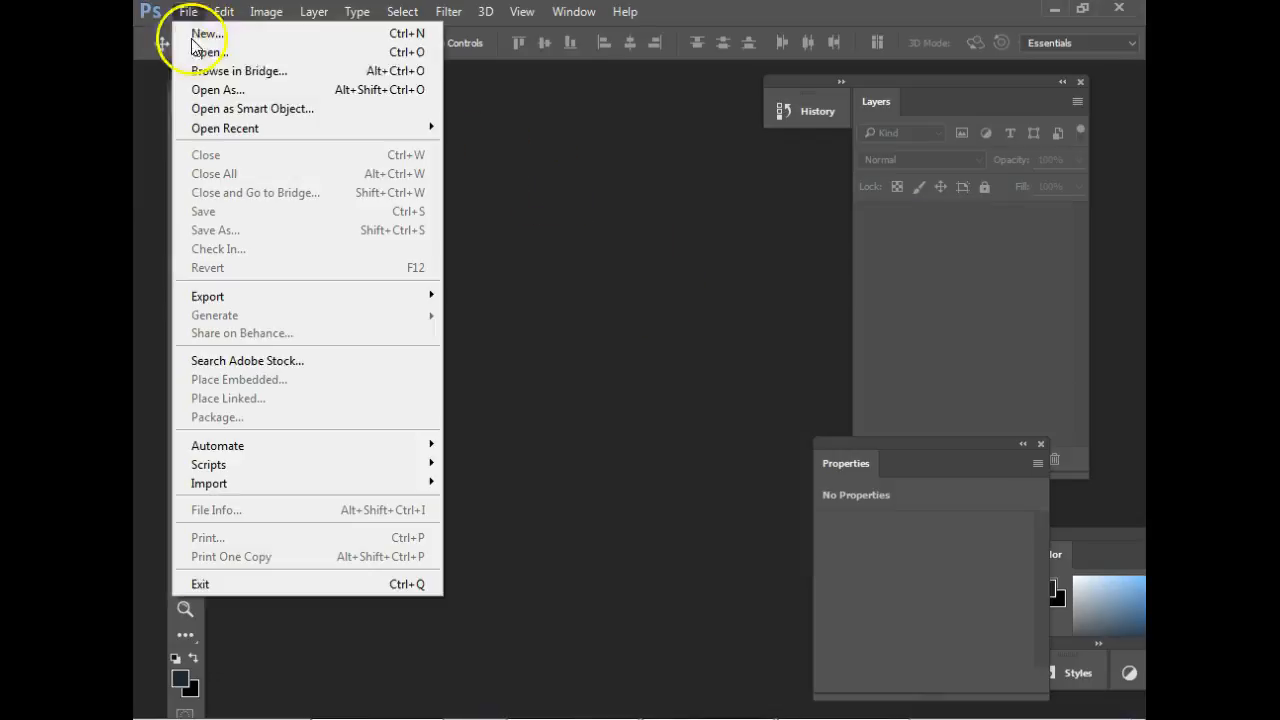
click(210, 56)
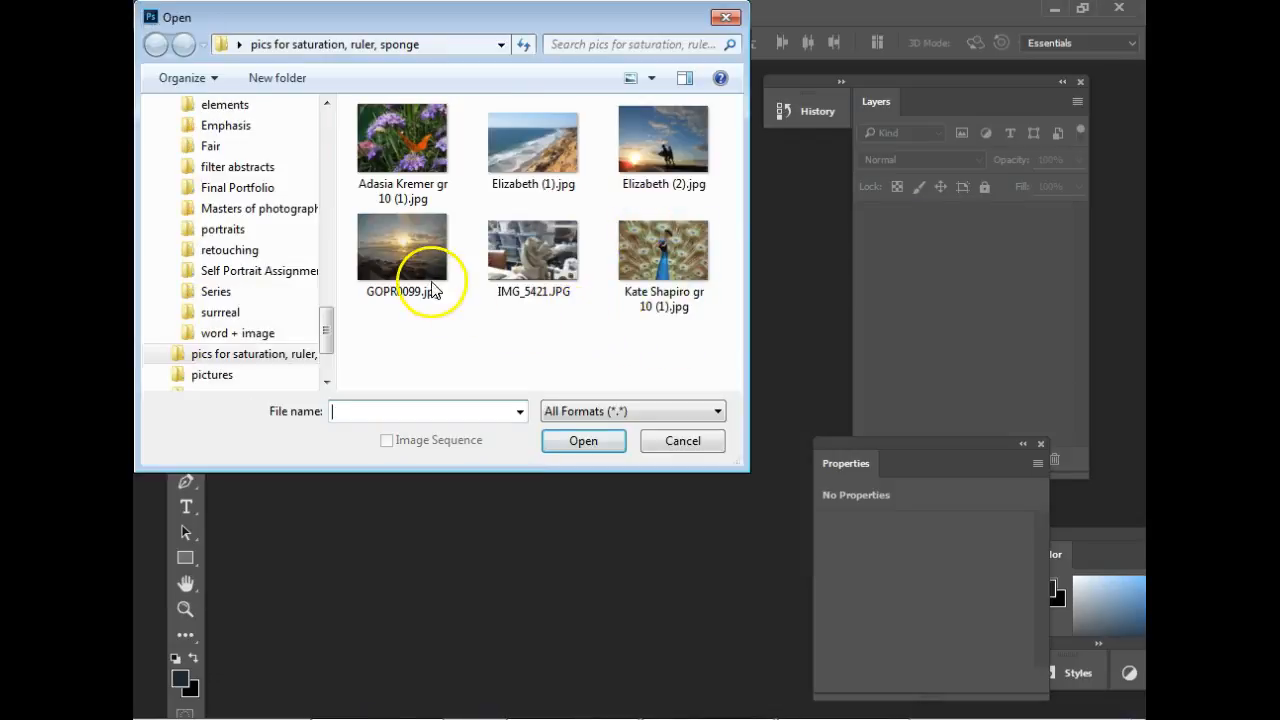
click(419, 267)
click(605, 444)
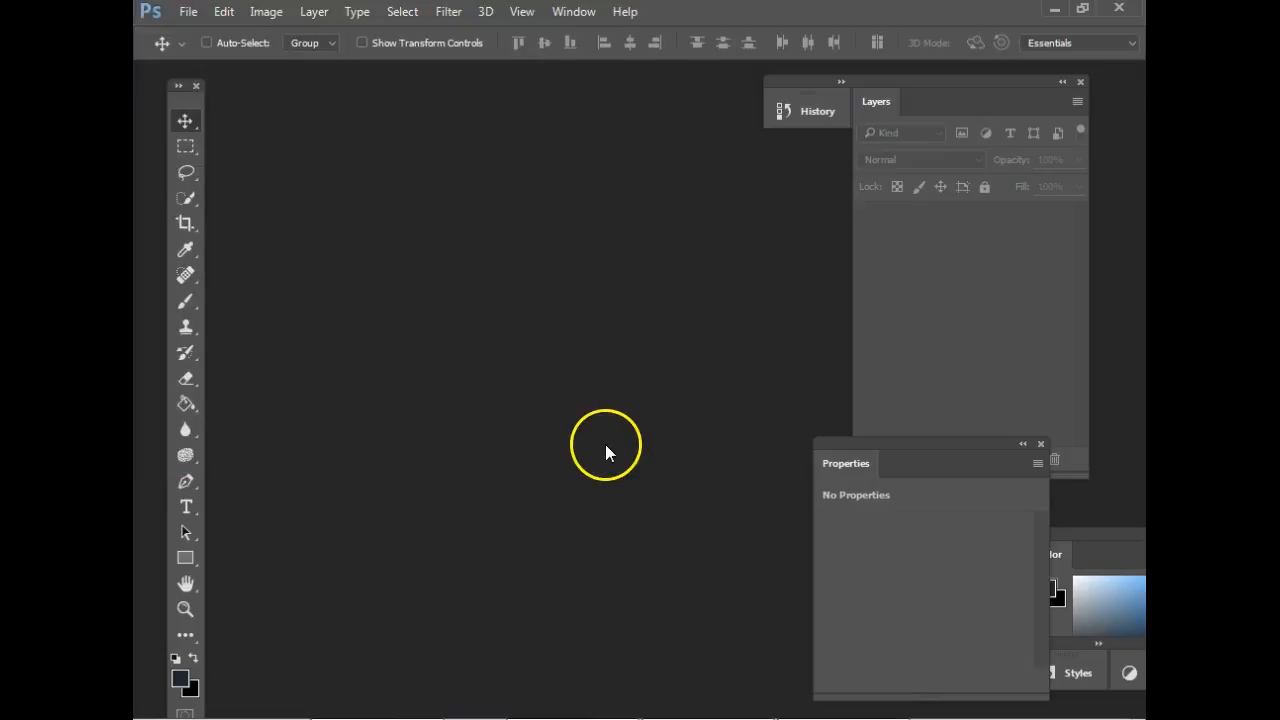
drag(277, 75, 476, 145)
drag(457, 101, 632, 136)
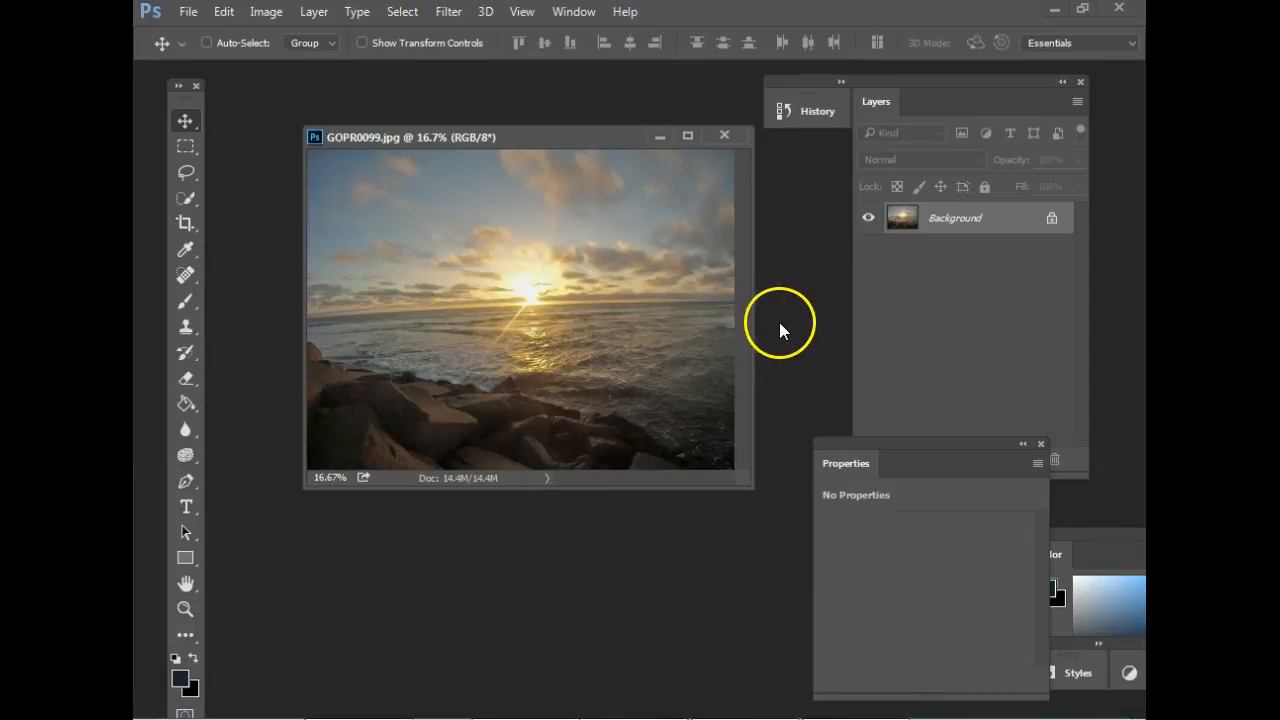
drag(742, 480, 812, 548)
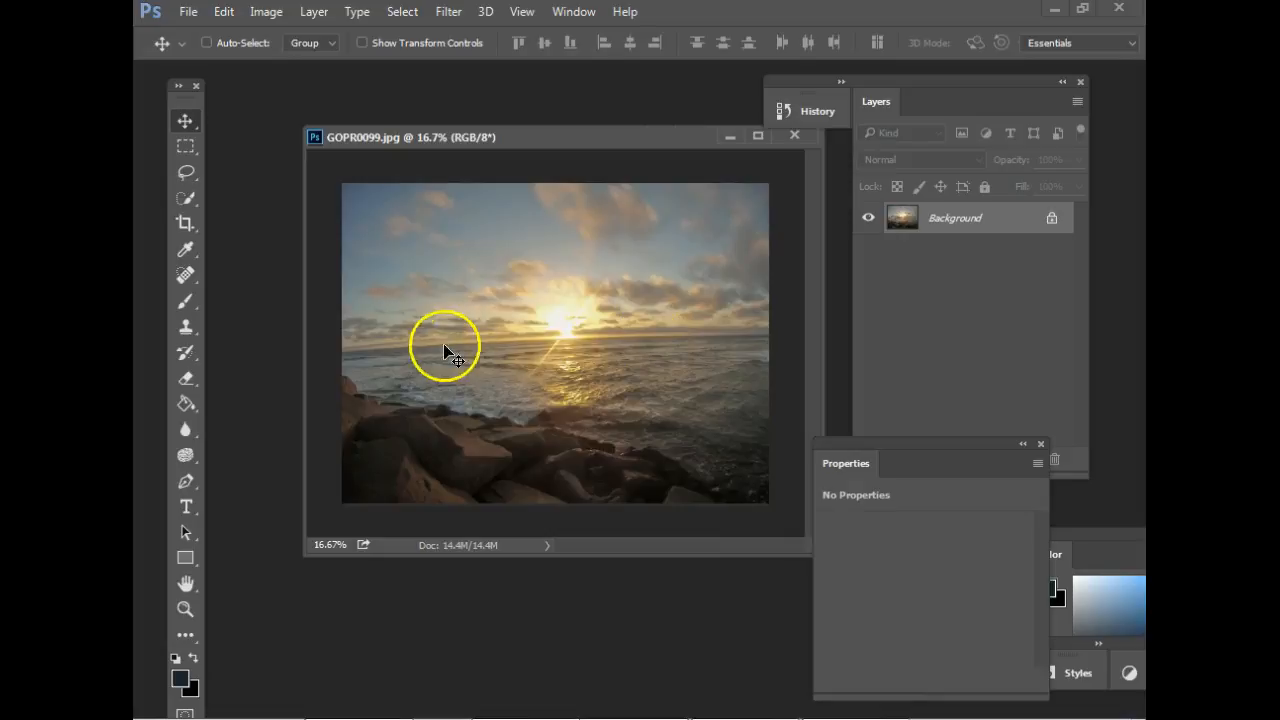
Straighten the sunset photo along its sea horizon with the Crop tool's Straighten option and apply the crop.
click(186, 223)
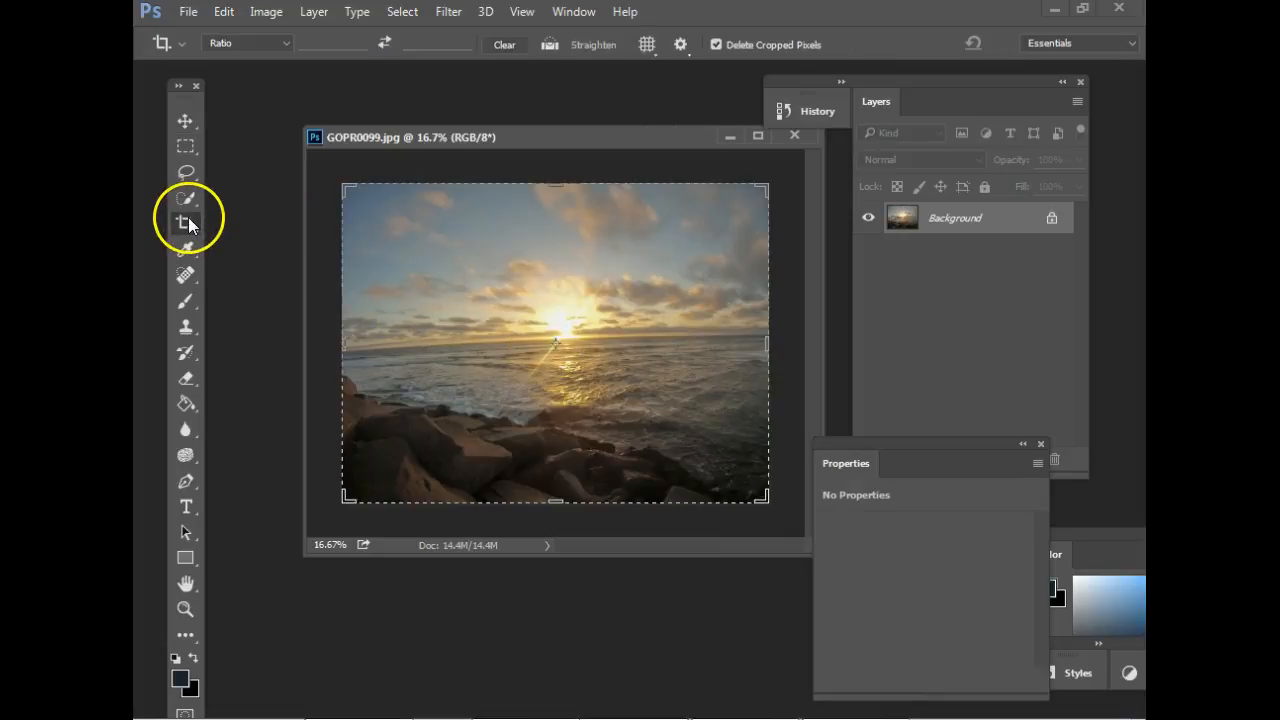
click(547, 46)
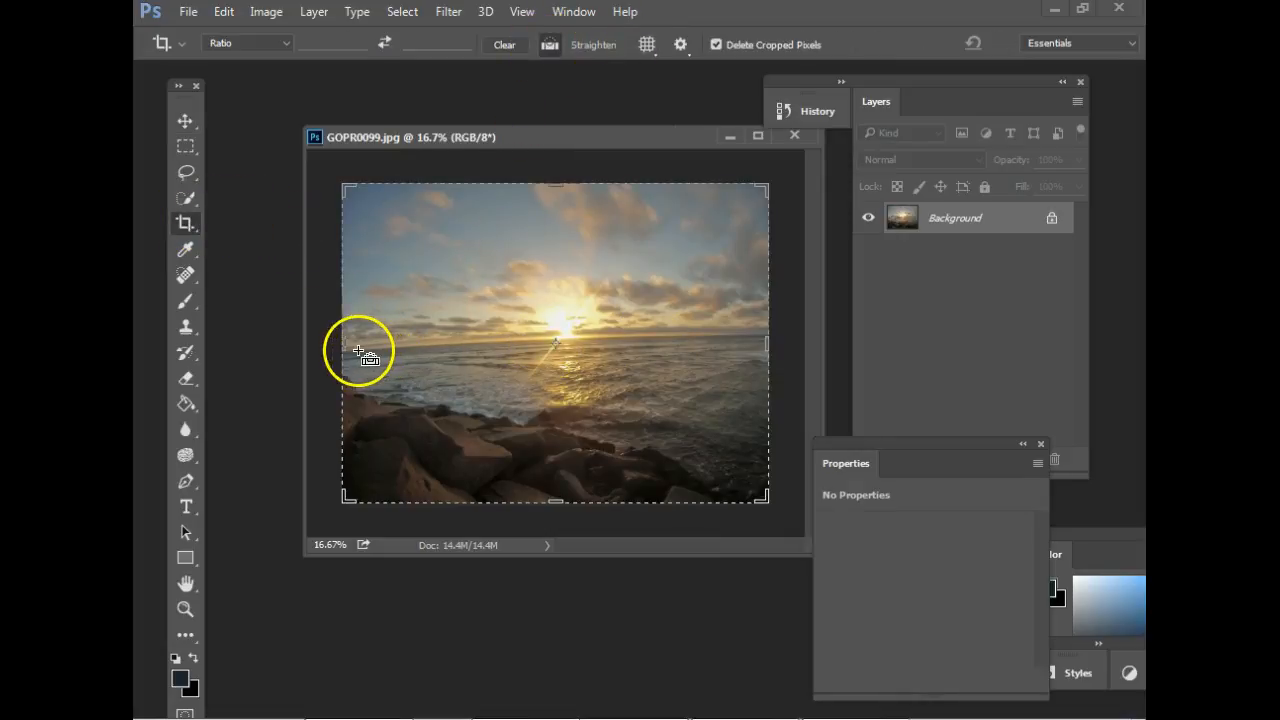
drag(392, 352, 762, 334)
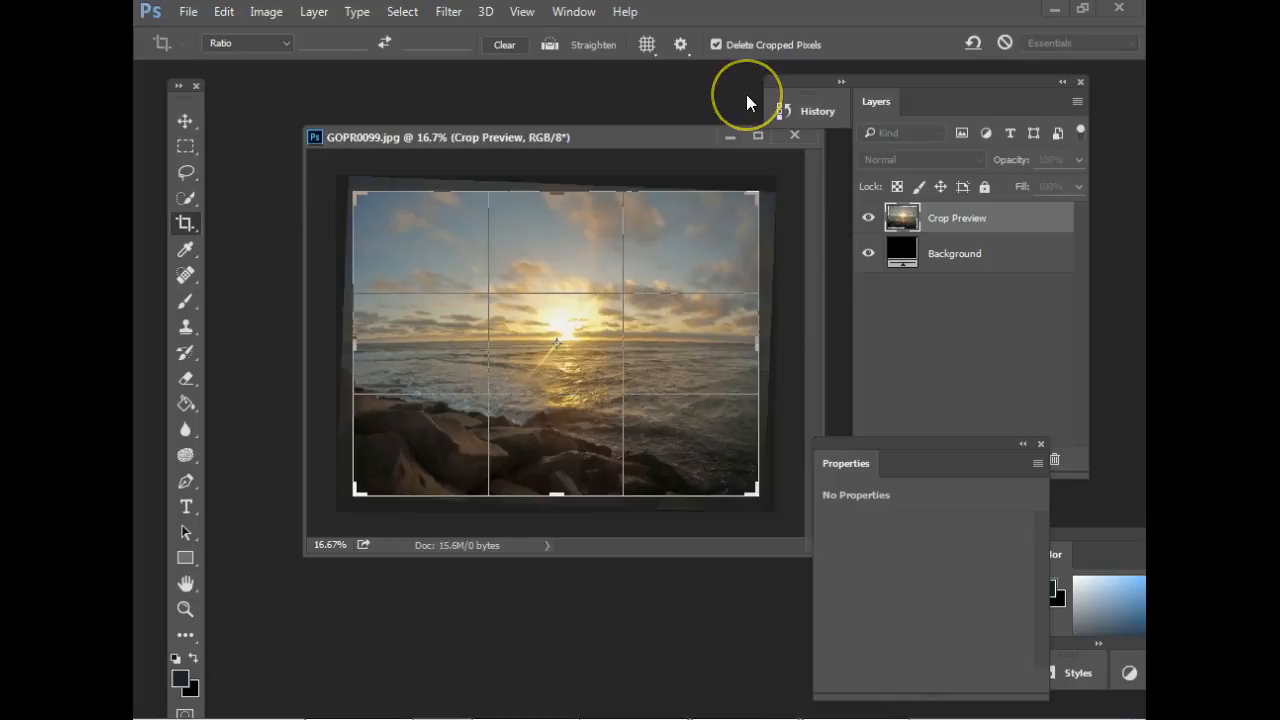
key(Return)
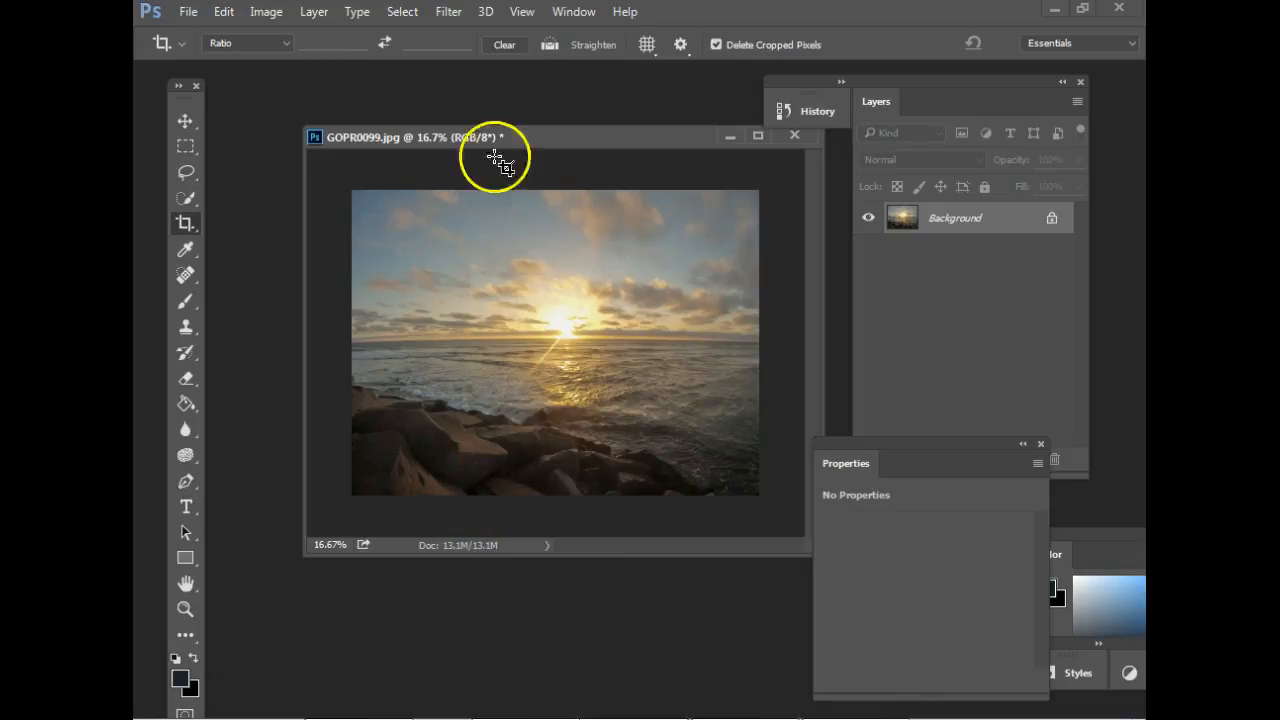
Add a Vibrance adjustment layer above the sunset photo's background and place its properties within view.
drag(931, 443, 1035, 700)
click(975, 458)
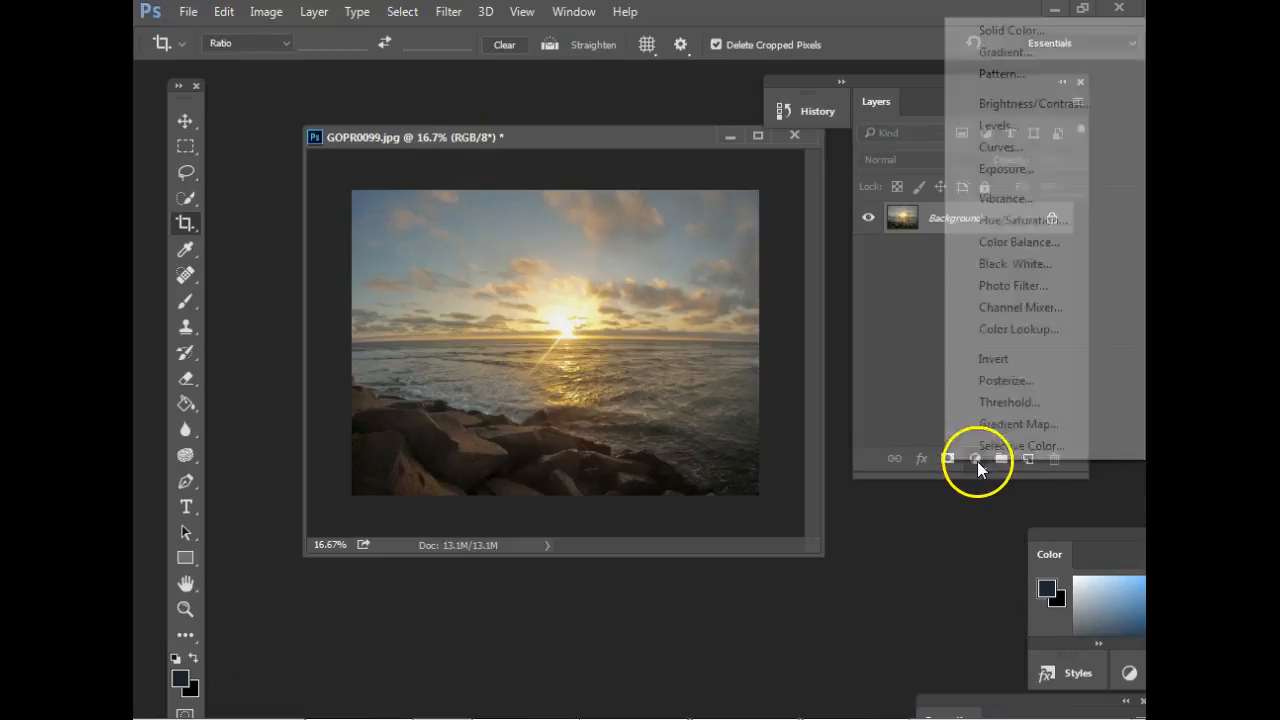
click(1012, 198)
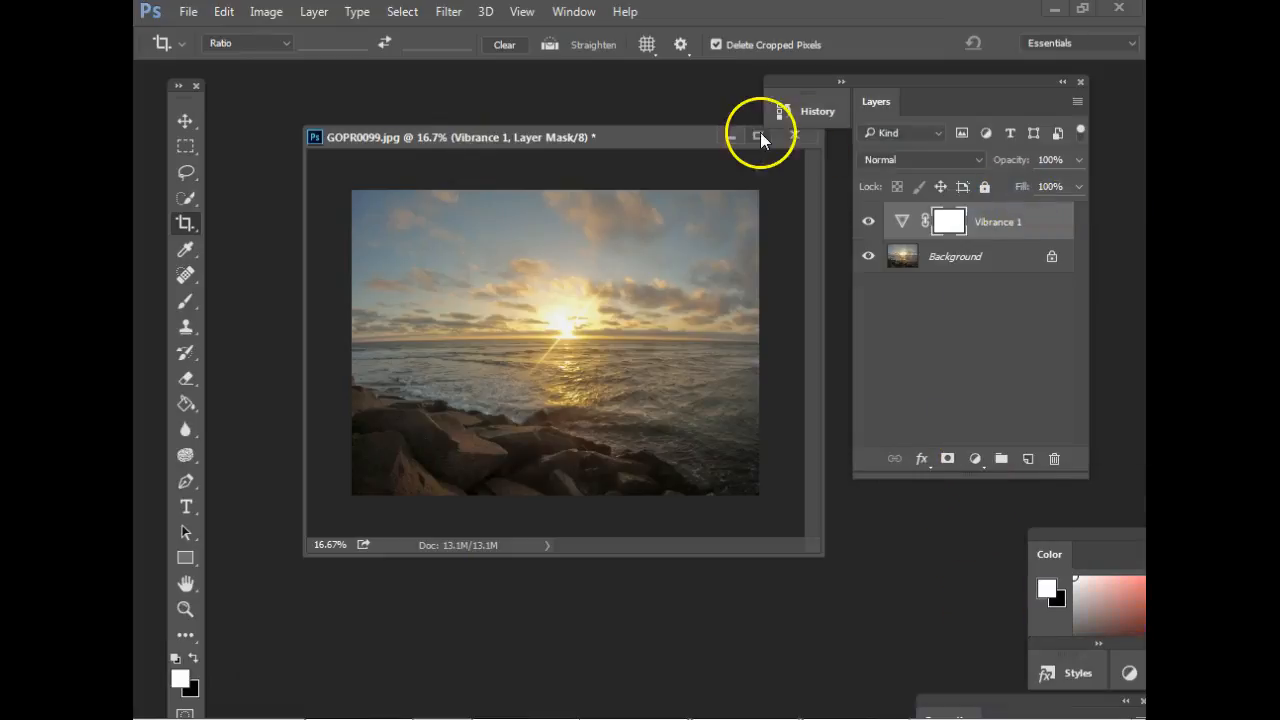
drag(950, 705, 800, 357)
Set the adjustment layer's Vibrance to +51 and Saturation to +1, and move its properties clear of the photo.
drag(838, 436, 903, 449)
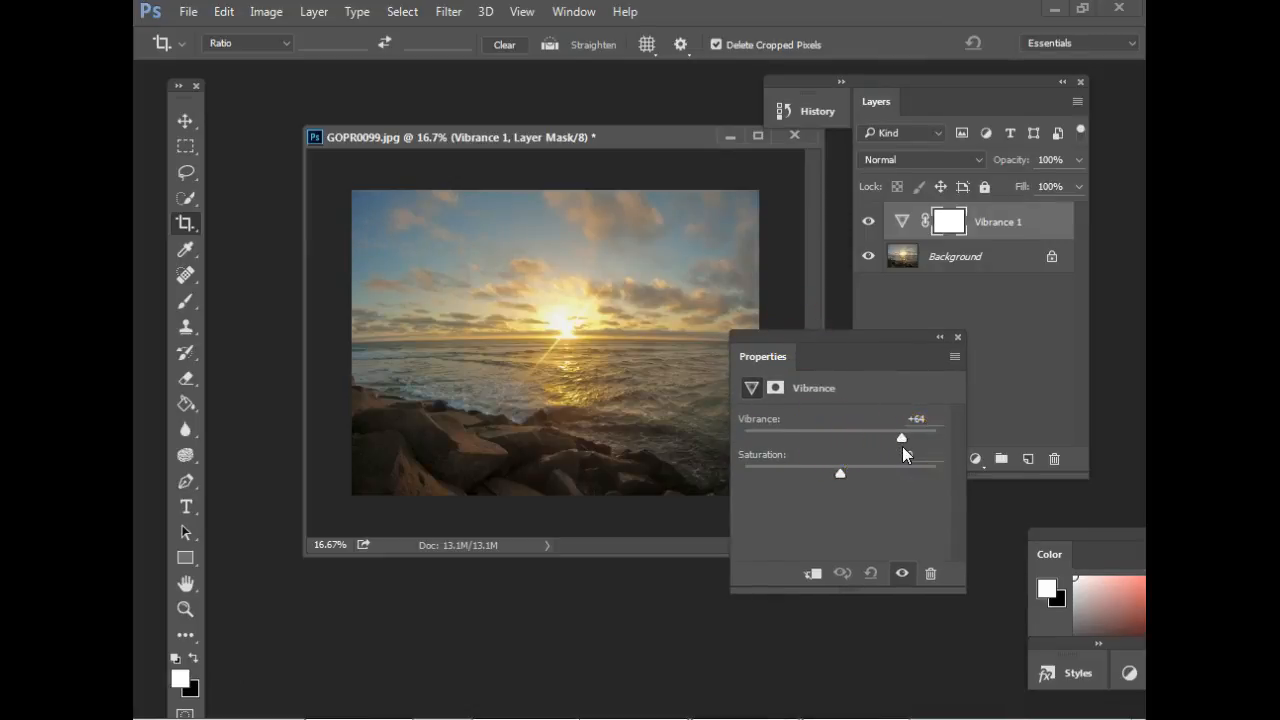
drag(840, 472, 890, 477)
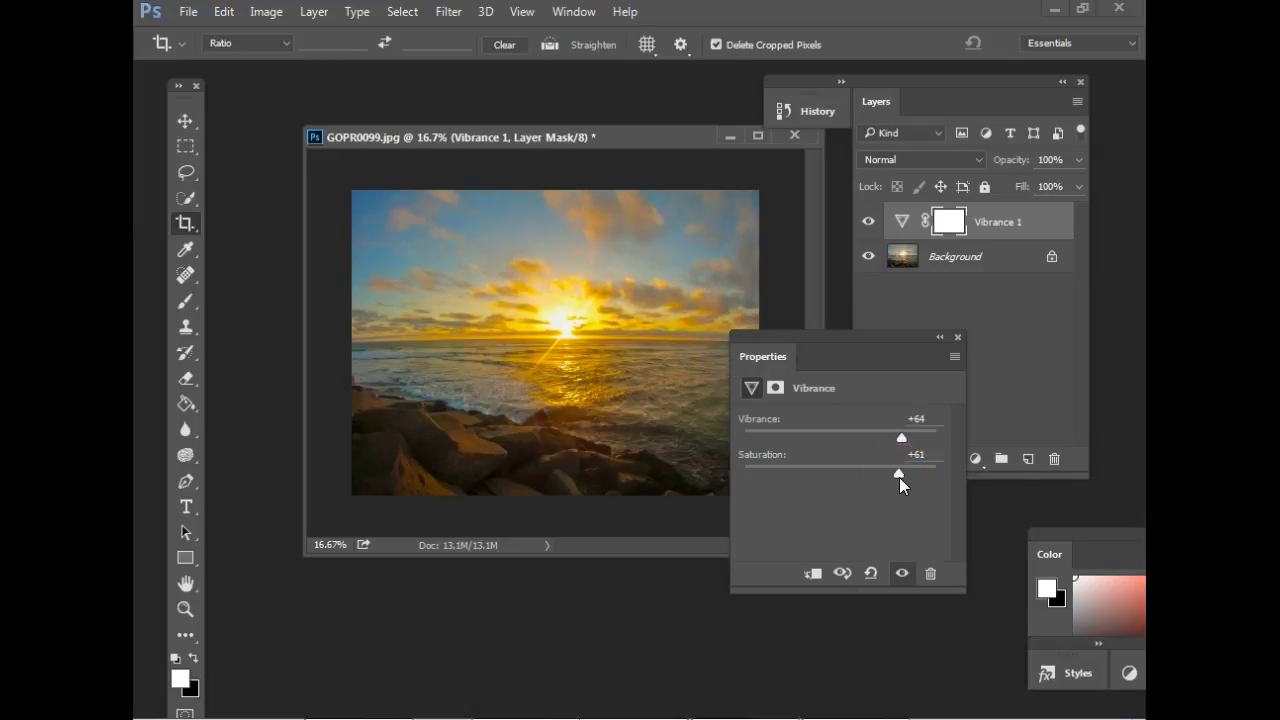
drag(893, 474, 841, 479)
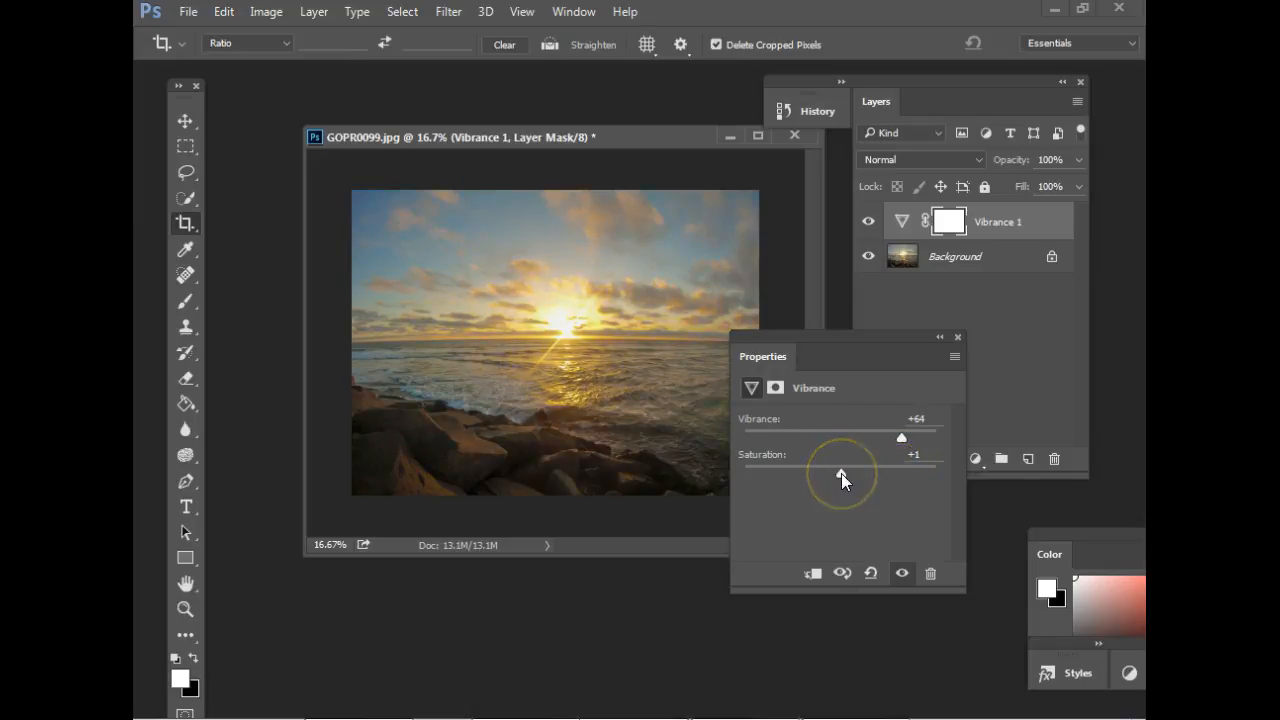
mouse_move(901, 437)
mouse_down()
mouse_move(845, 442)
mouse_move(900, 444)
mouse_move(863, 441)
mouse_move(890, 441)
mouse_up()
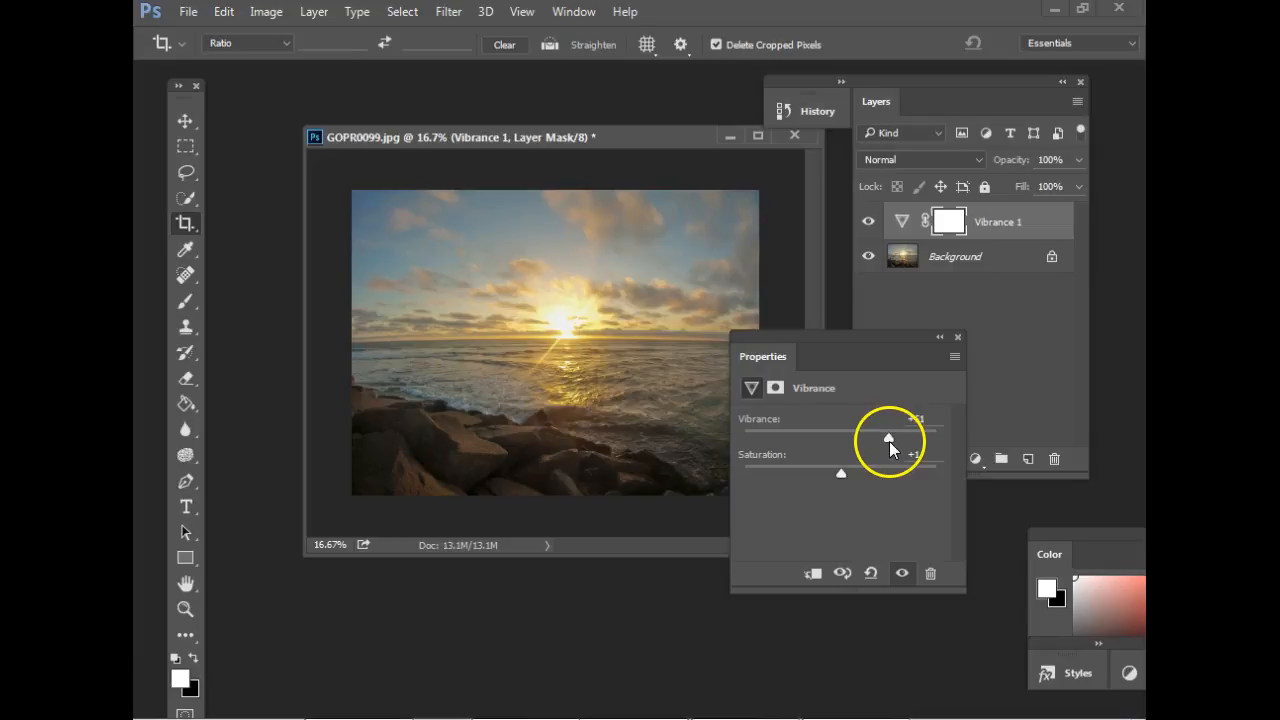
drag(906, 337, 983, 379)
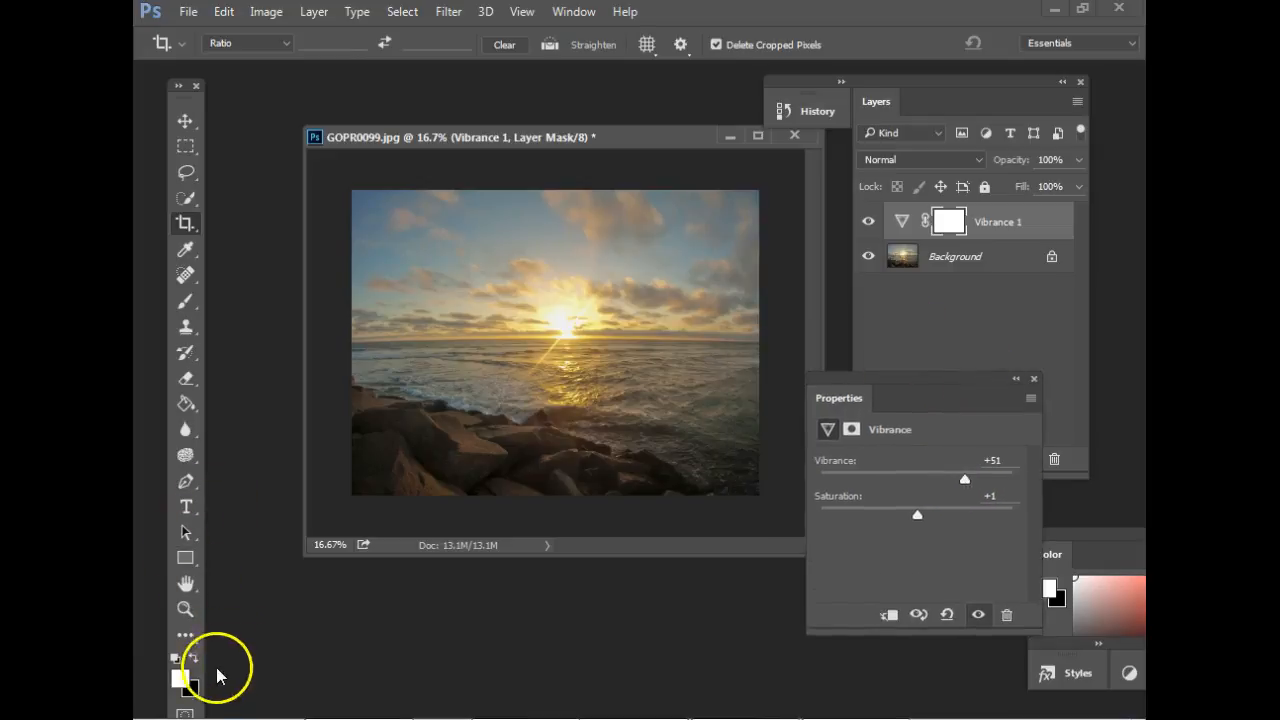